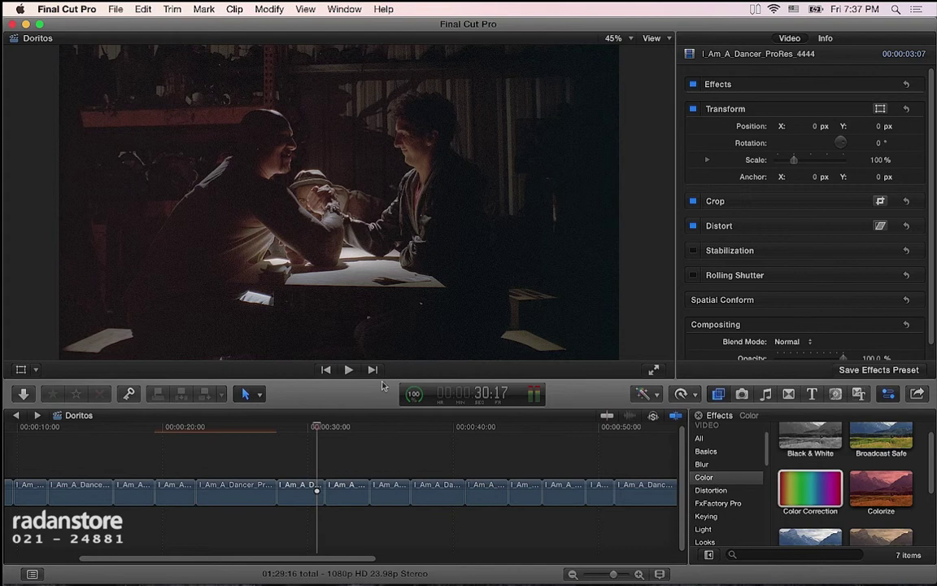
# Step: Scrub through the Doritos edit from the bald man's close-up to later arm-wrestling shots
pyautogui.moveTo(325, 427); pyautogui.dragTo(341, 431)
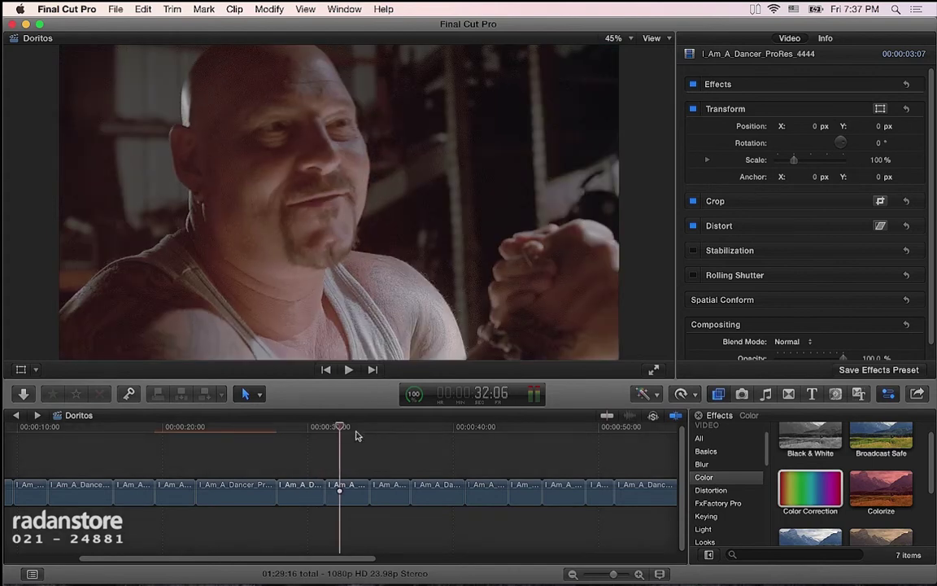
pyautogui.click(382, 432)
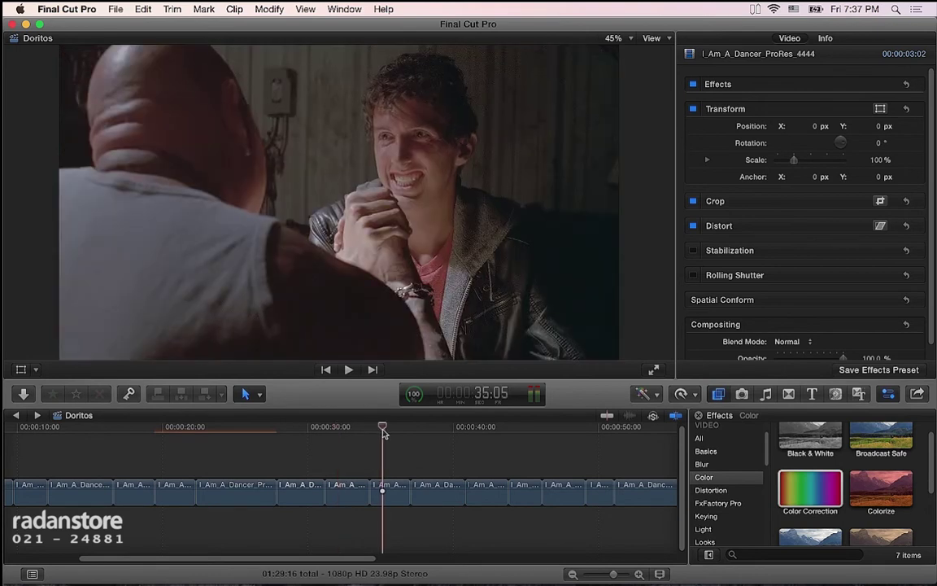
pyautogui.click(438, 430)
pyautogui.click(483, 431)
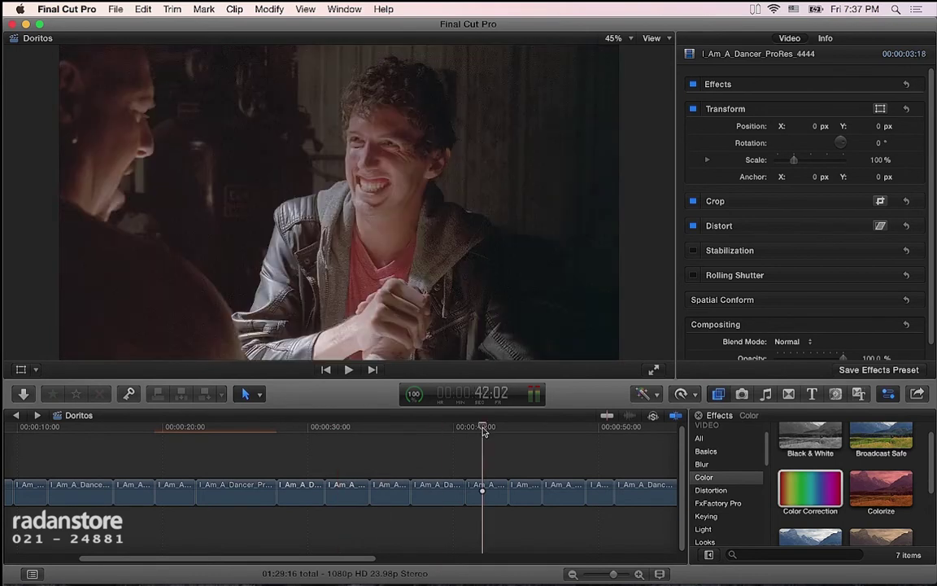
pyautogui.moveTo(464, 429)
pyautogui.mouseDown()
pyautogui.moveTo(306, 447)
pyautogui.moveTo(315, 447)
pyautogui.mouseUp()
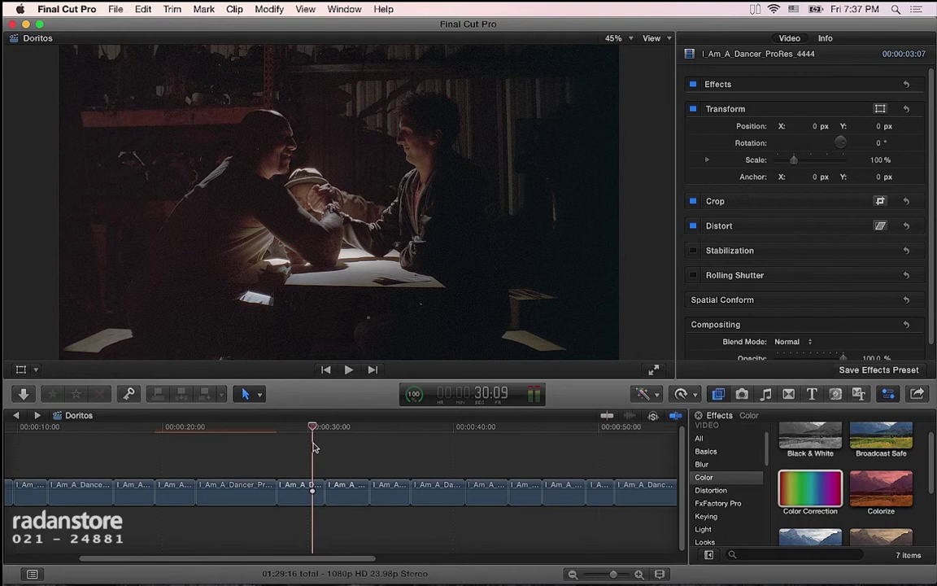
# Step: Compare the Panaflex camera and van photos in Photos, then return to Final Cut Pro
pyautogui.press('super+Tab')
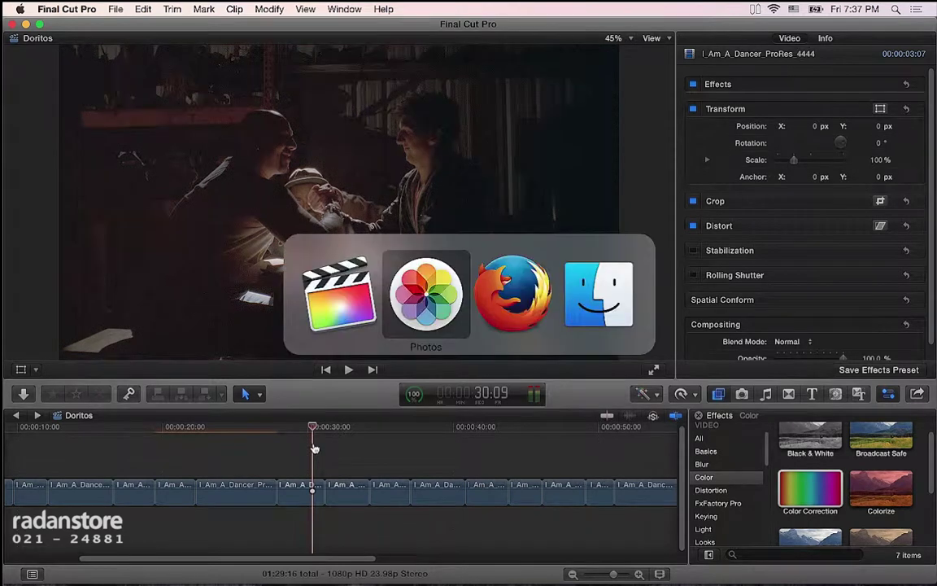
pyautogui.press('Right')
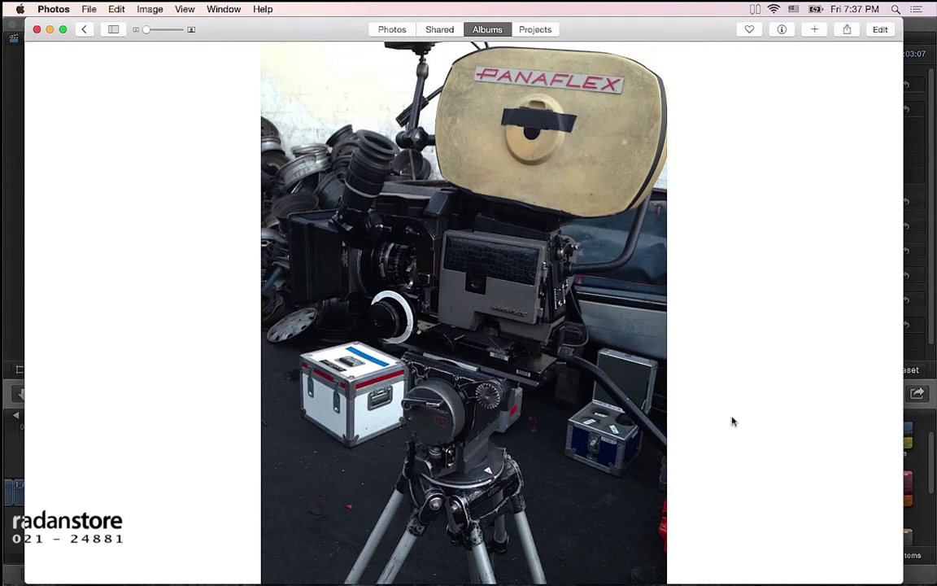
pyautogui.press('Left')
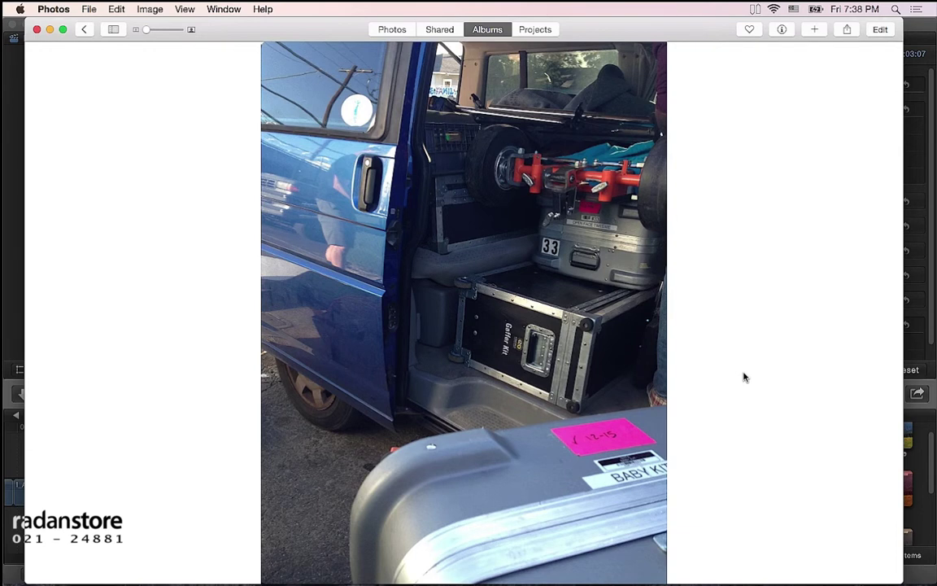
pyautogui.press('Right')
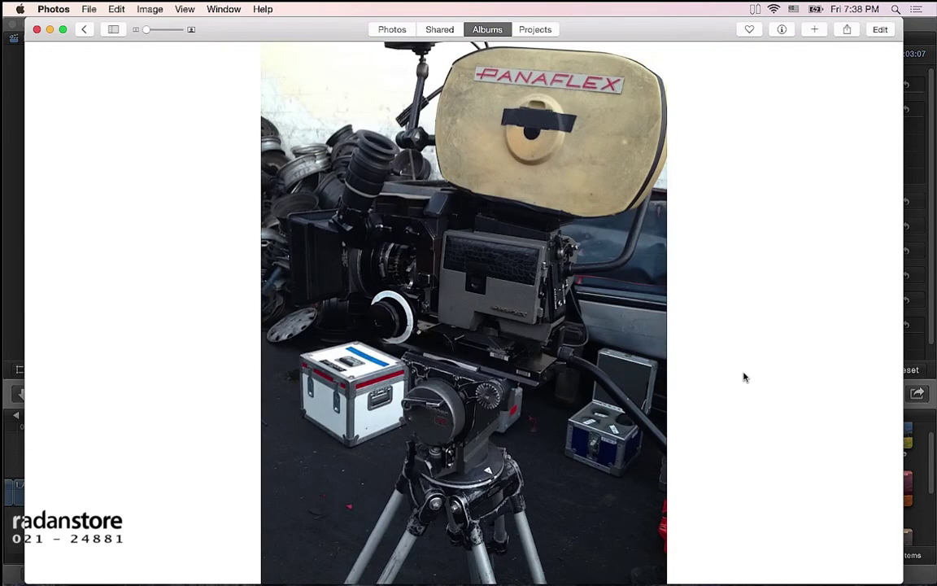
pyautogui.press('super+Tab')
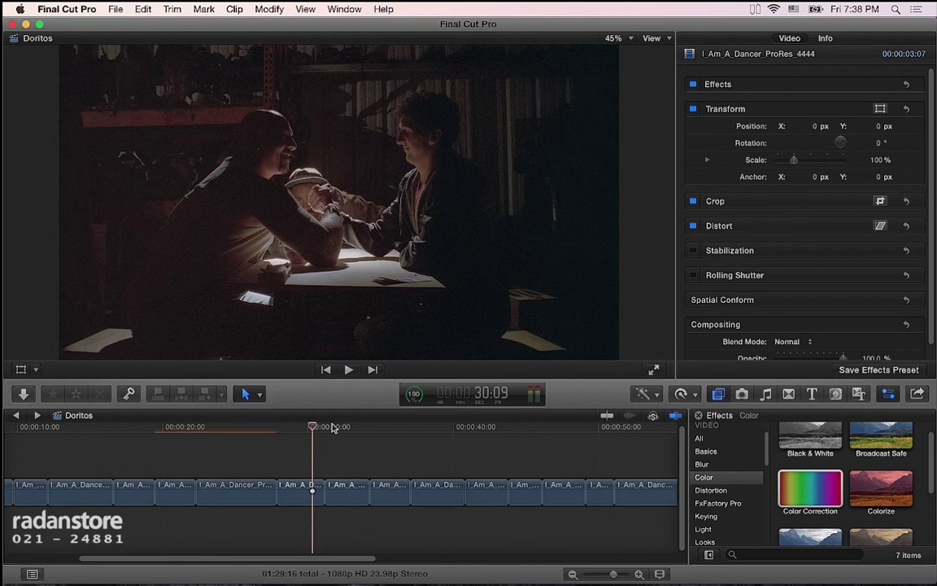
# Step: Park on the bald man's close-up and drop a Color Correction effect onto that clip
pyautogui.click(342, 428)
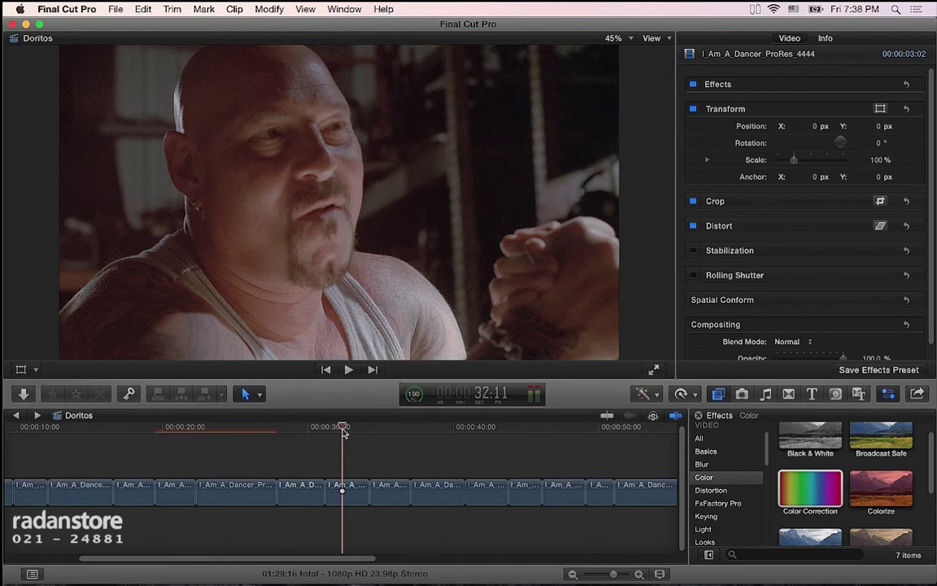
pyautogui.moveTo(343, 431)
pyautogui.mouseDown()
pyautogui.moveTo(324, 431)
pyautogui.moveTo(334, 431)
pyautogui.mouseUp()
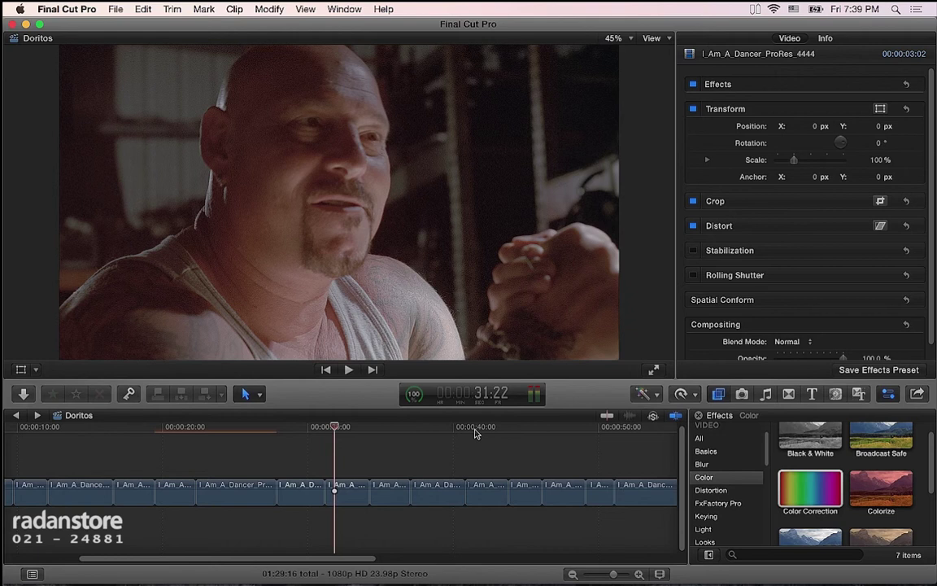
pyautogui.click(347, 438)
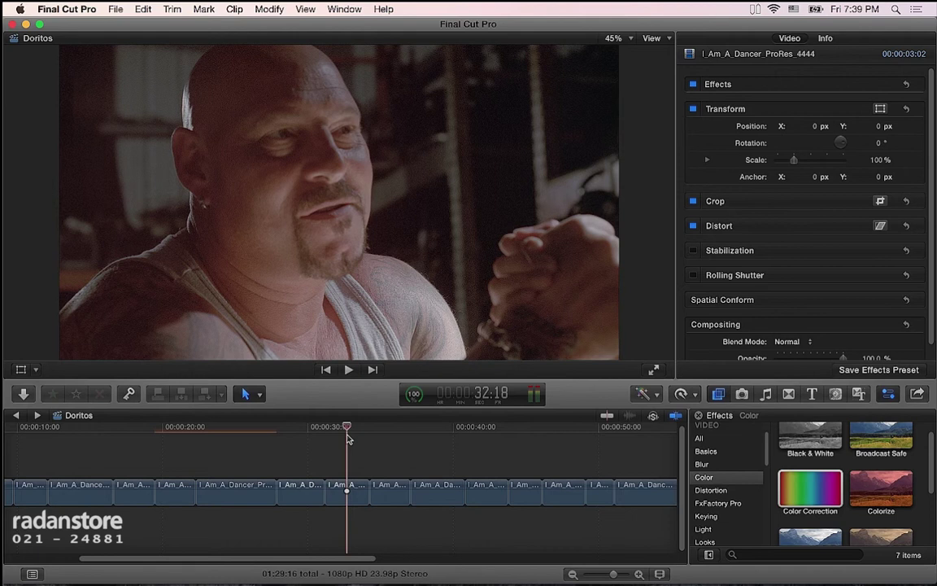
pyautogui.moveTo(811, 488)
pyautogui.mouseDown()
pyautogui.moveTo(358, 494)
pyautogui.moveTo(359, 487)
pyautogui.mouseUp()
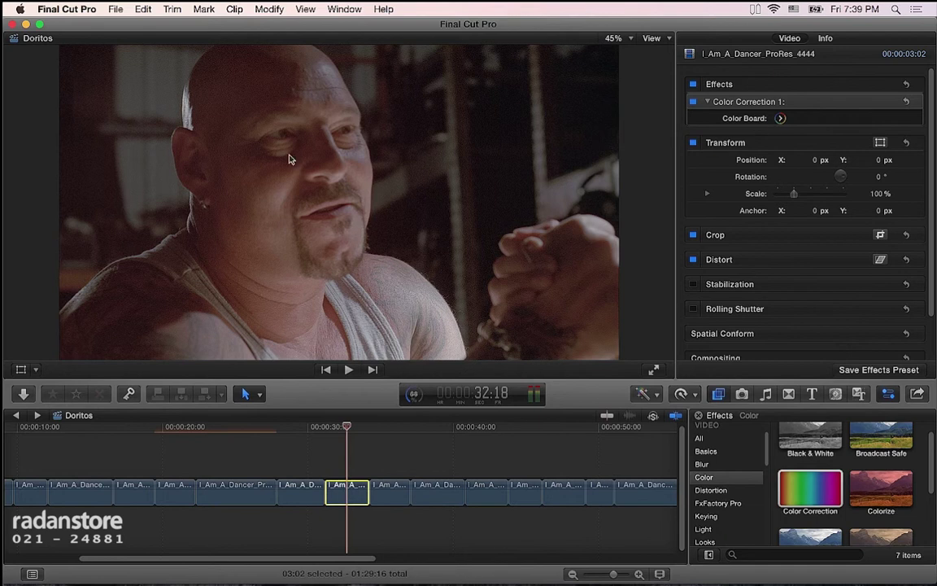
# Step: In the correction's Color Board, shift the Global color to 328° at -3%
pyautogui.click(780, 118)
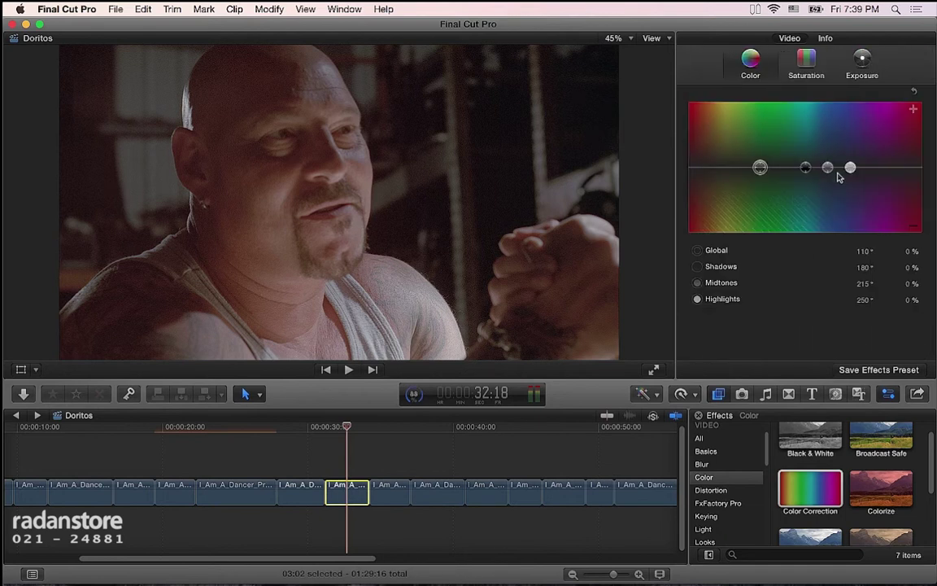
pyautogui.click(759, 169)
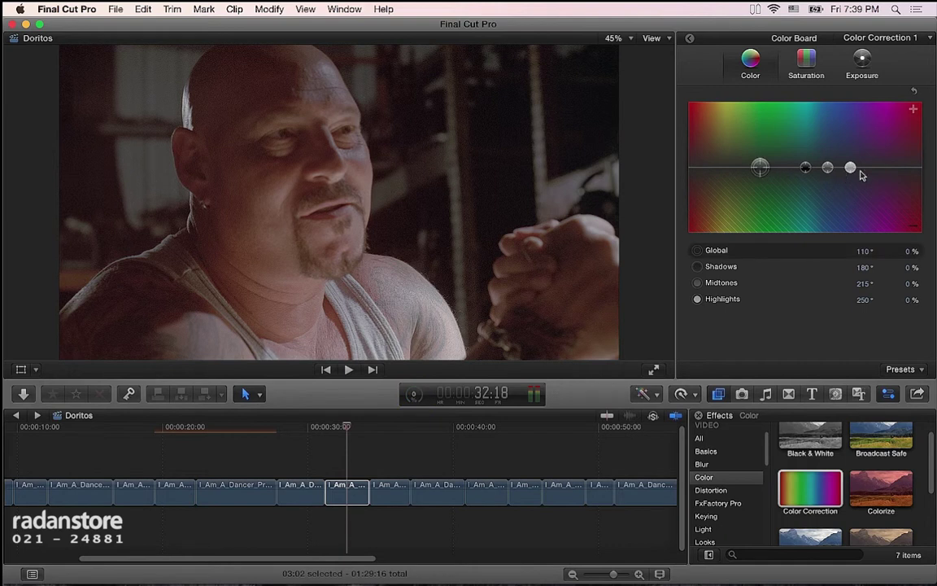
pyautogui.moveTo(759, 167)
pyautogui.mouseDown()
pyautogui.moveTo(879, 172)
pyautogui.moveTo(871, 176)
pyautogui.mouseUp()
pyautogui.moveTo(872, 176); pyautogui.dragTo(903, 177)
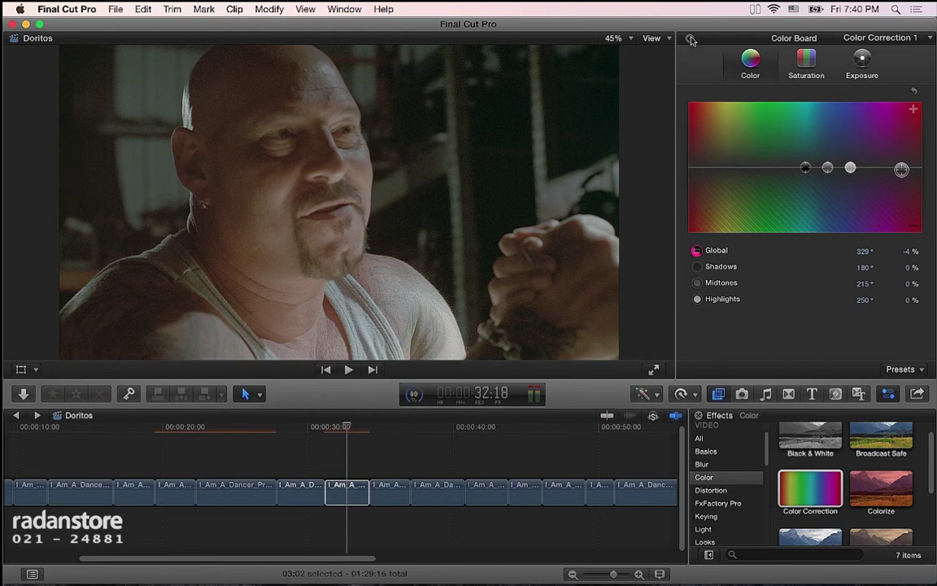
pyautogui.click(902, 172)
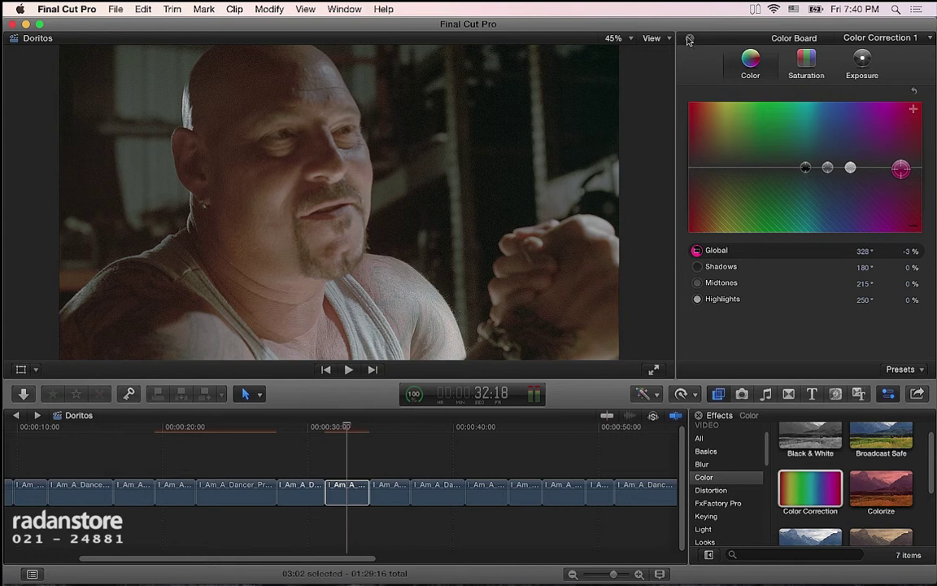
# Step: Tint the shadows teal, settling at 186° and 7%
pyautogui.click(806, 169)
pyautogui.moveTo(808, 174); pyautogui.dragTo(811, 178)
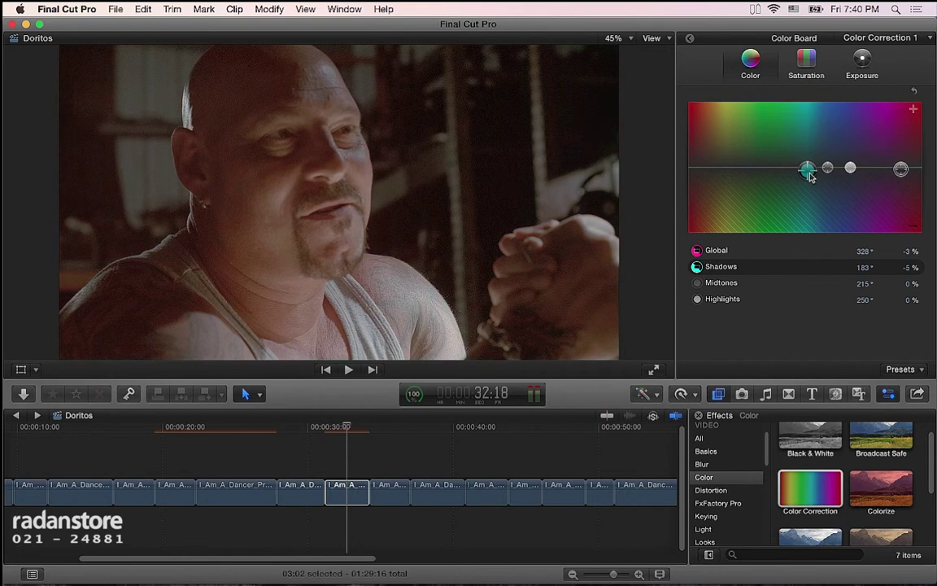
pyautogui.moveTo(811, 177); pyautogui.dragTo(811, 167)
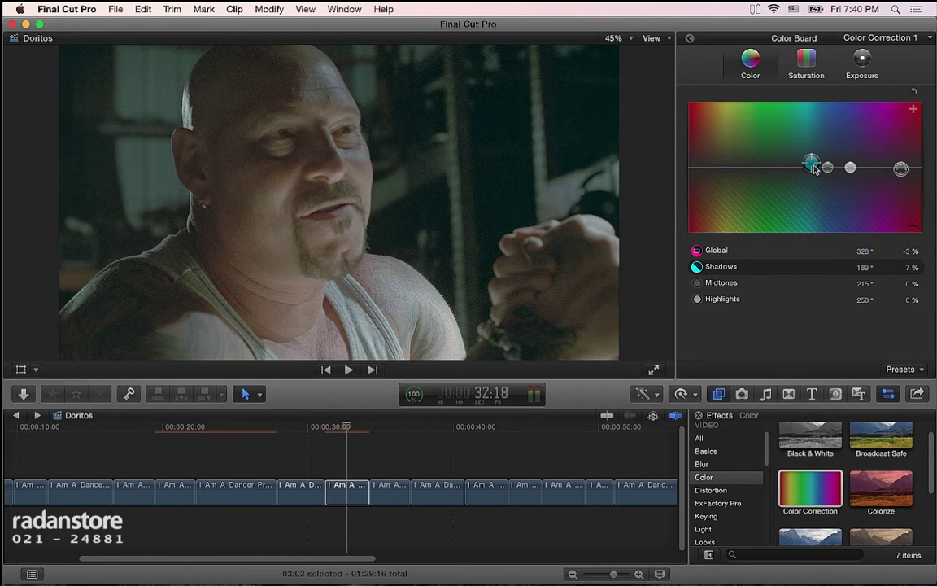
pyautogui.moveTo(812, 169); pyautogui.dragTo(813, 168)
pyautogui.moveTo(812, 169); pyautogui.dragTo(812, 169)
pyautogui.click(861, 64)
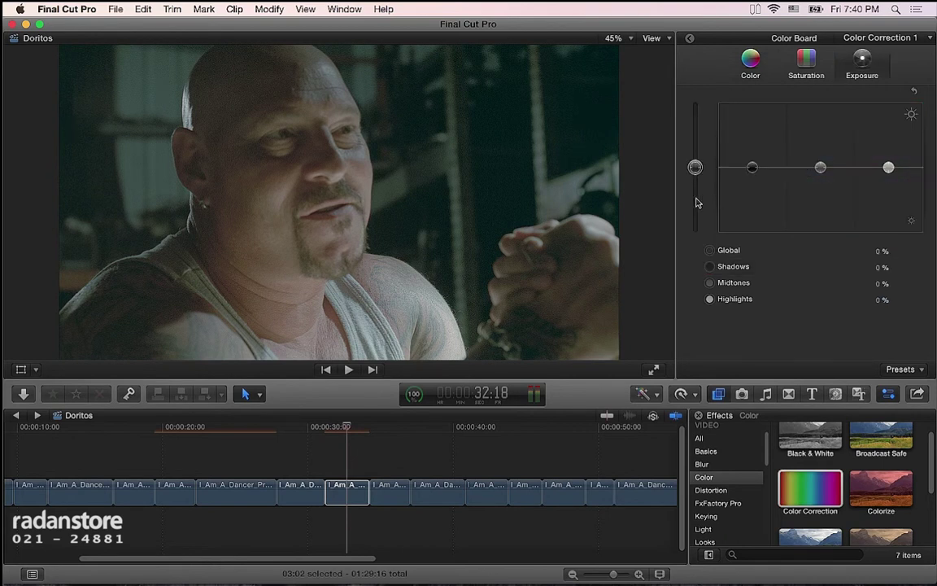
# Step: Warm the close-up's midtones to 36° at 11%
pyautogui.click(750, 61)
pyautogui.moveTo(827, 169); pyautogui.dragTo(716, 164)
pyautogui.moveTo(713, 164); pyautogui.dragTo(711, 165)
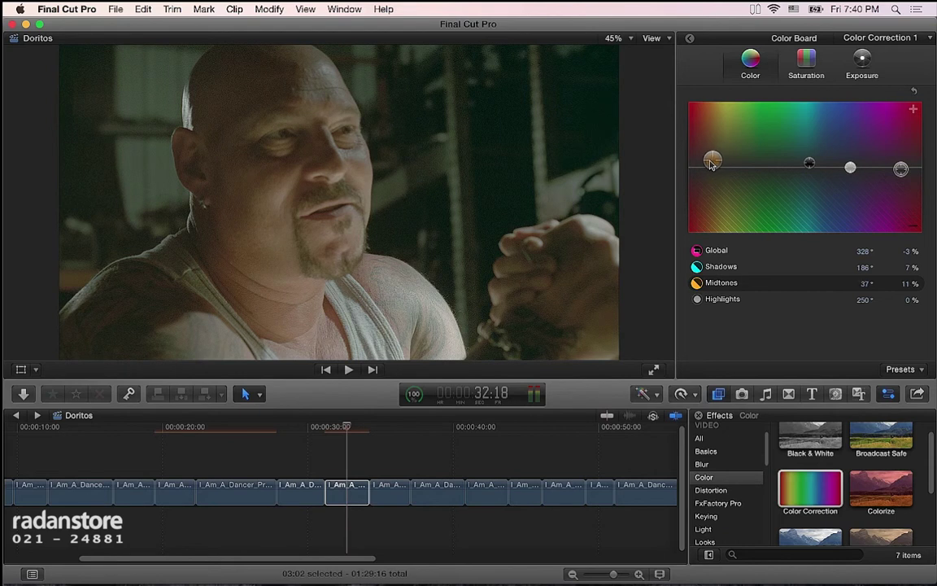
# Step: Set exposure to shadows -6%, midtones -7% and highlights 3%
pyautogui.click(867, 68)
pyautogui.moveTo(752, 169); pyautogui.dragTo(753, 172)
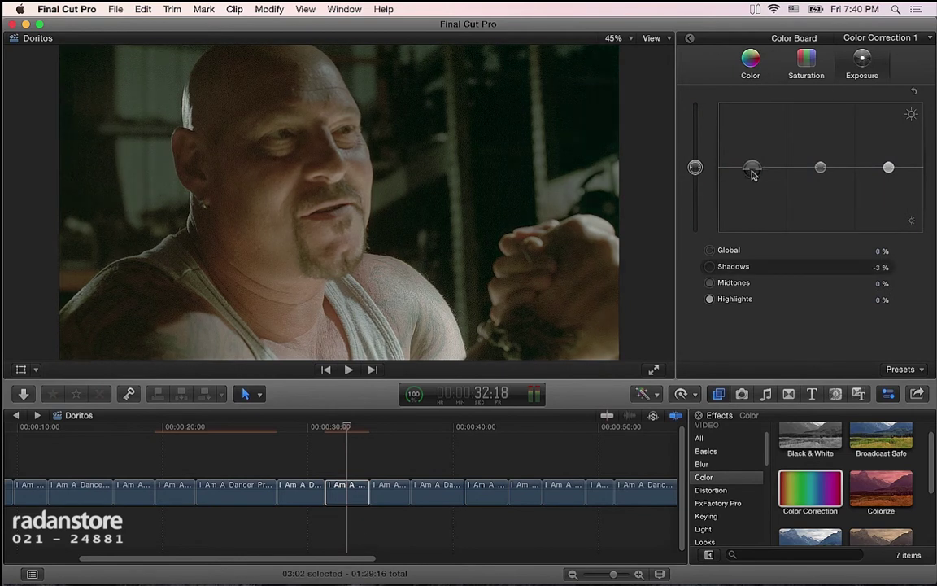
pyautogui.moveTo(889, 167); pyautogui.dragTo(888, 165)
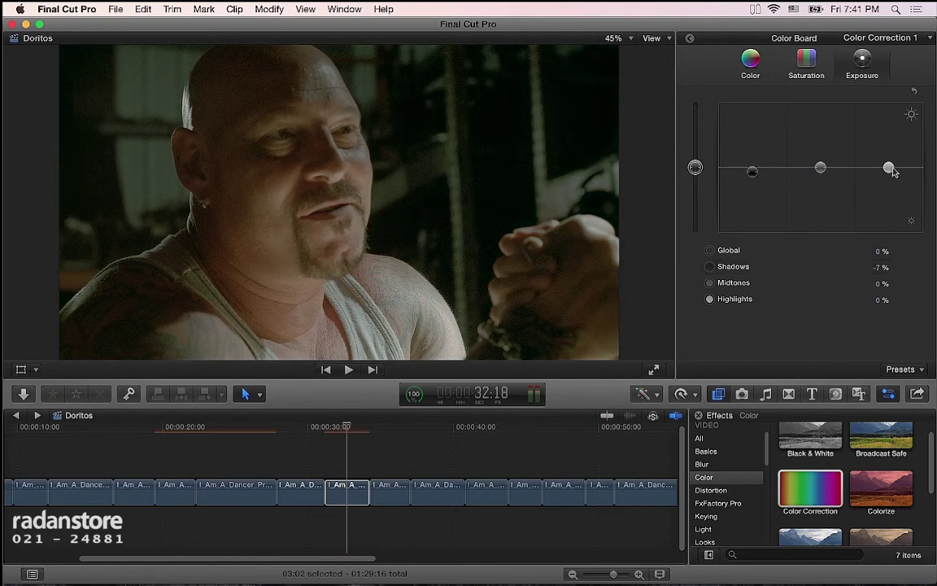
pyautogui.moveTo(820, 168); pyautogui.dragTo(820, 170)
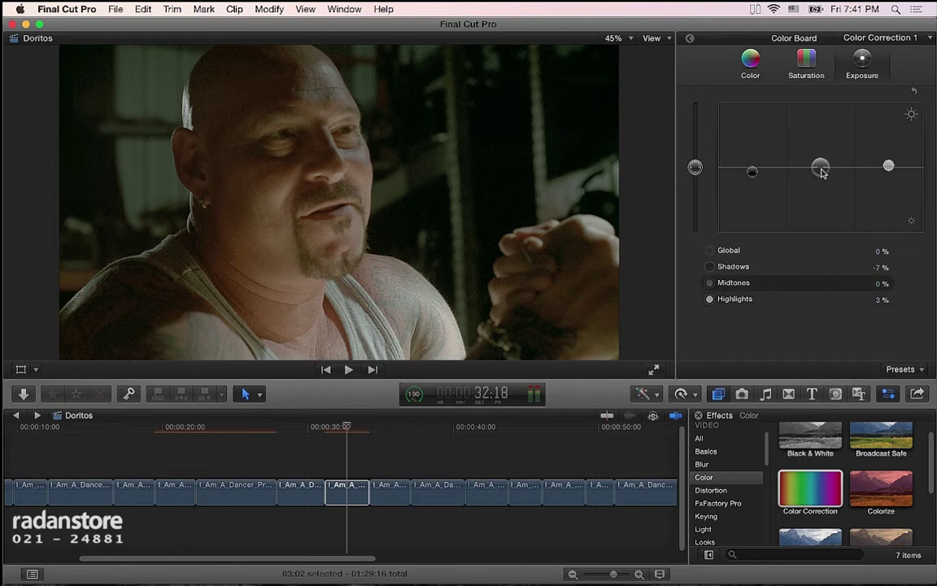
pyautogui.moveTo(751, 173); pyautogui.dragTo(751, 171)
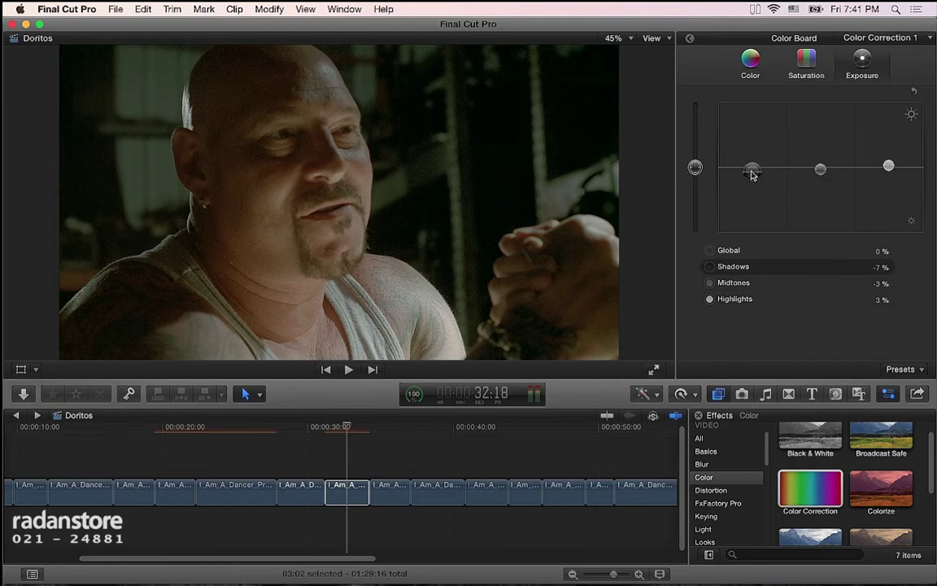
pyautogui.moveTo(820, 170); pyautogui.dragTo(821, 174)
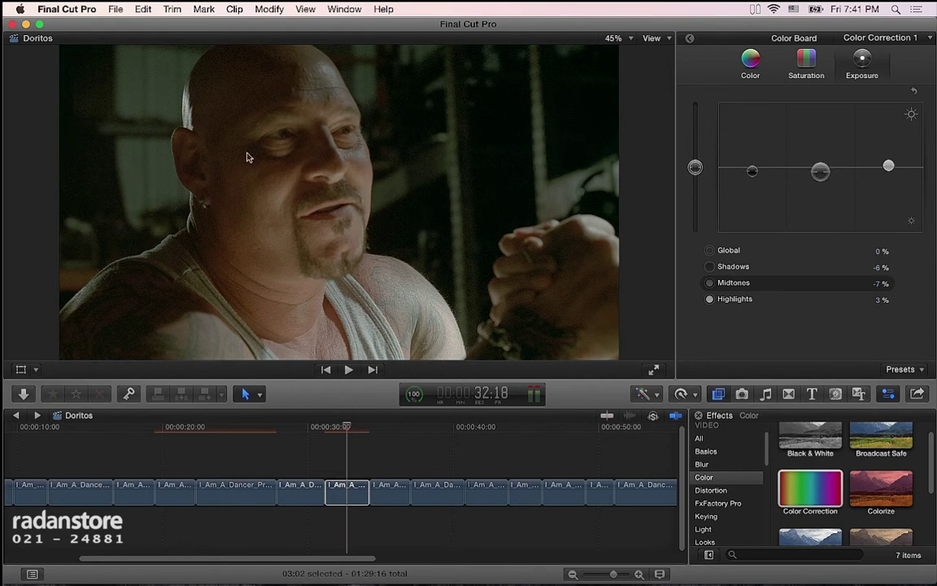
# Step: Compare with the wide shot, then lower midtones and shadows exposure to -8%
pyautogui.click(321, 427)
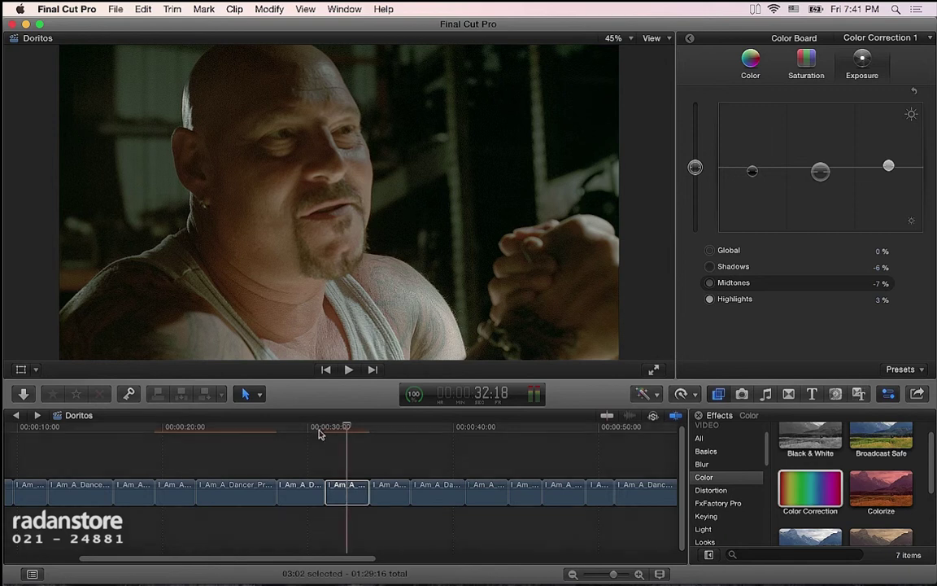
pyautogui.click(318, 429)
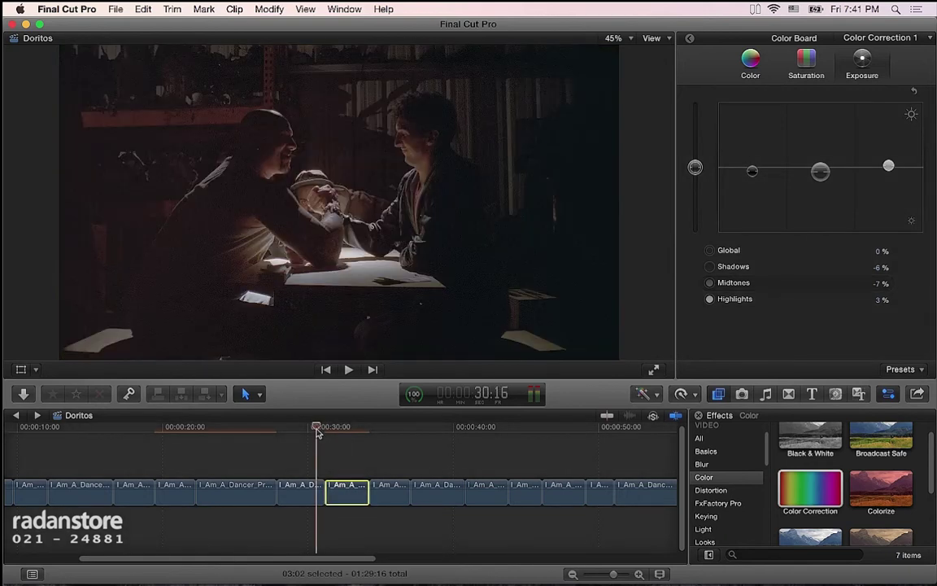
pyautogui.click(334, 429)
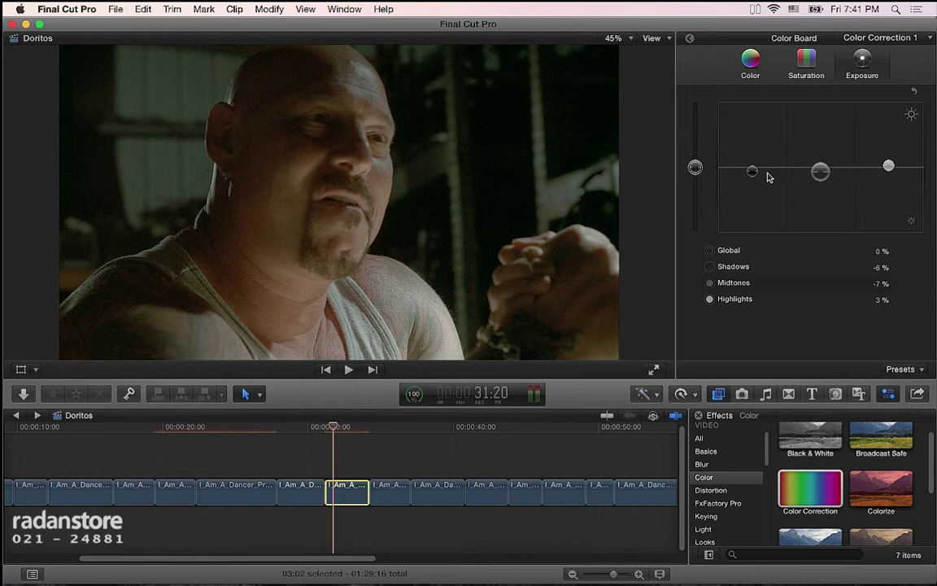
pyautogui.click(820, 172)
pyautogui.moveTo(820, 172); pyautogui.dragTo(820, 173)
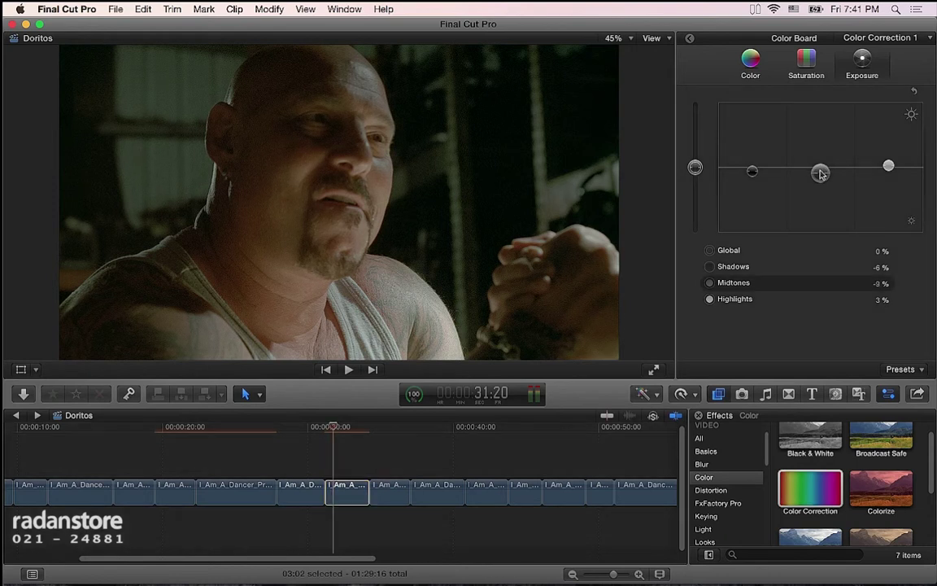
pyautogui.click(753, 172)
pyautogui.moveTo(754, 172); pyautogui.dragTo(755, 174)
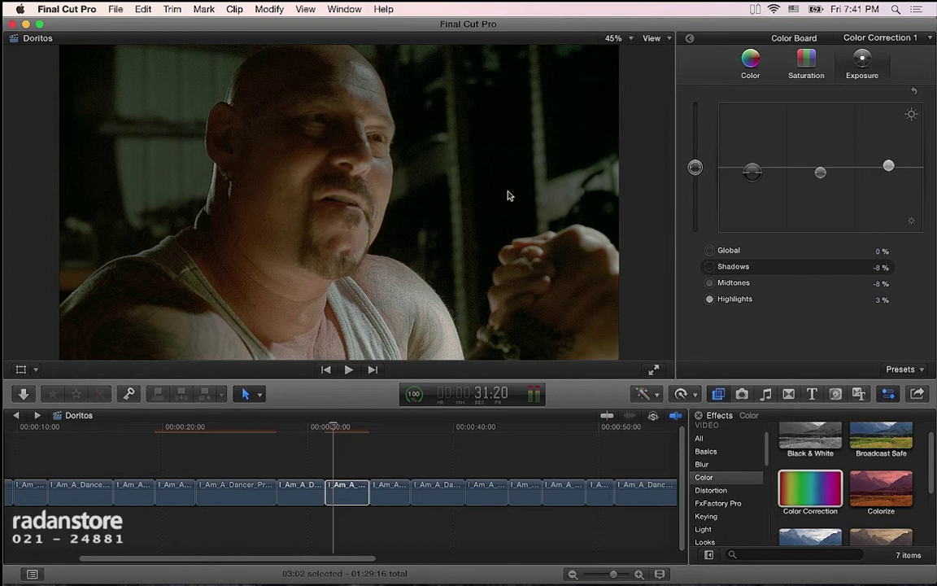
# Step: Lower the shadows exposure to -9%
pyautogui.click(752, 76)
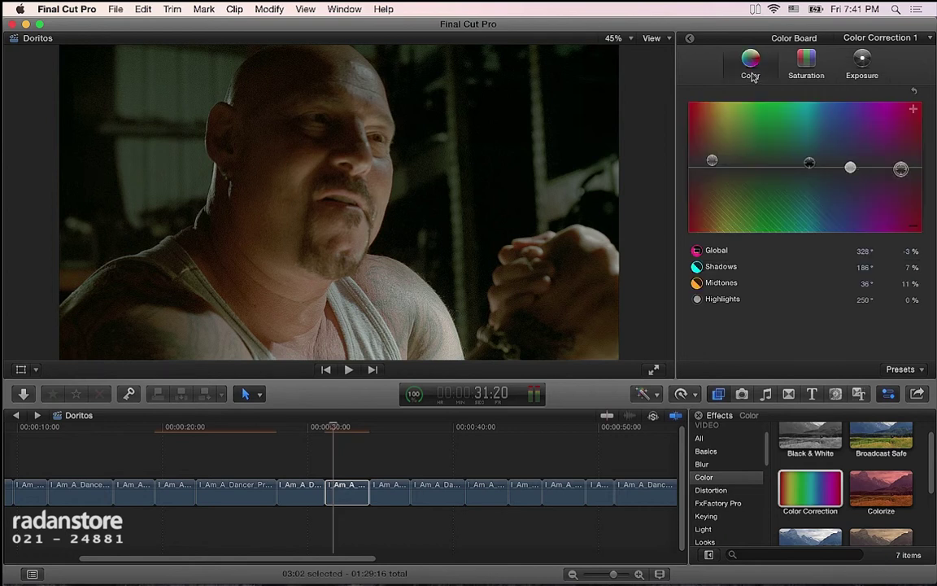
pyautogui.click(804, 65)
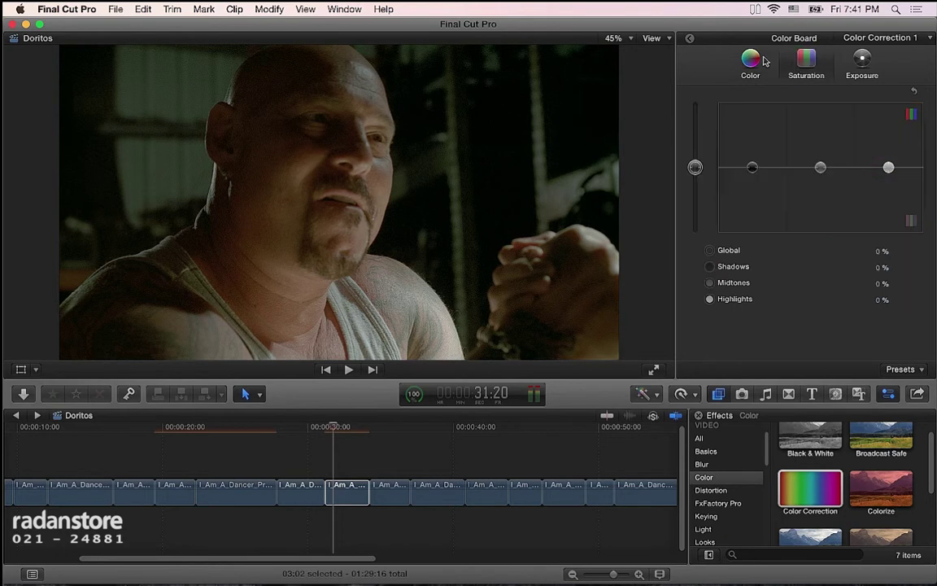
pyautogui.click(752, 60)
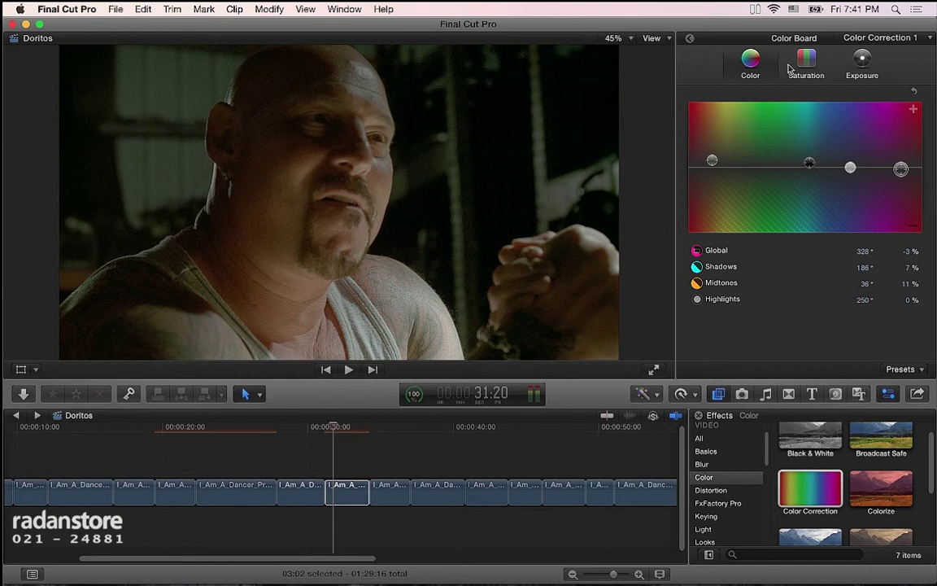
pyautogui.click(862, 60)
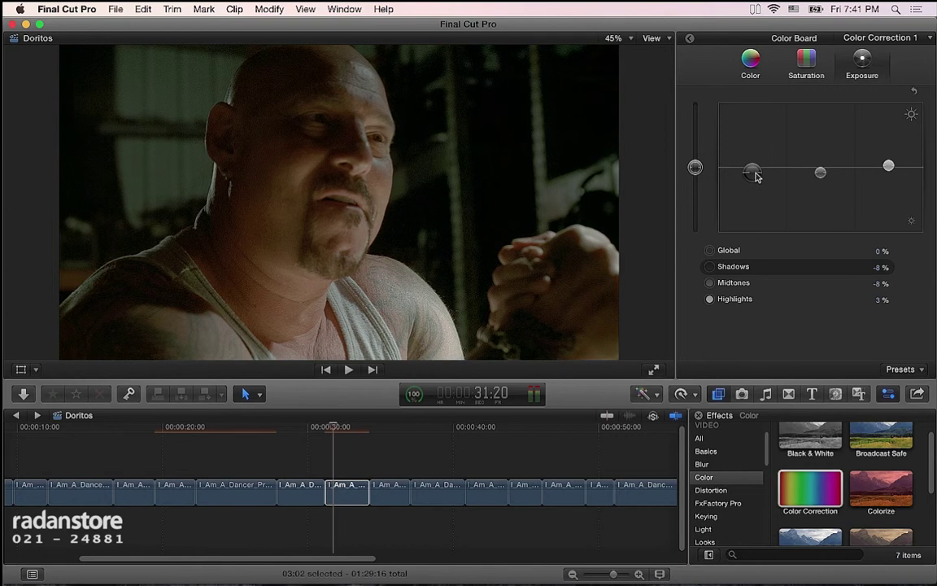
pyautogui.moveTo(756, 175); pyautogui.dragTo(756, 177)
# Step: Boost the midtones saturation on the Saturation tab
pyautogui.click(820, 175)
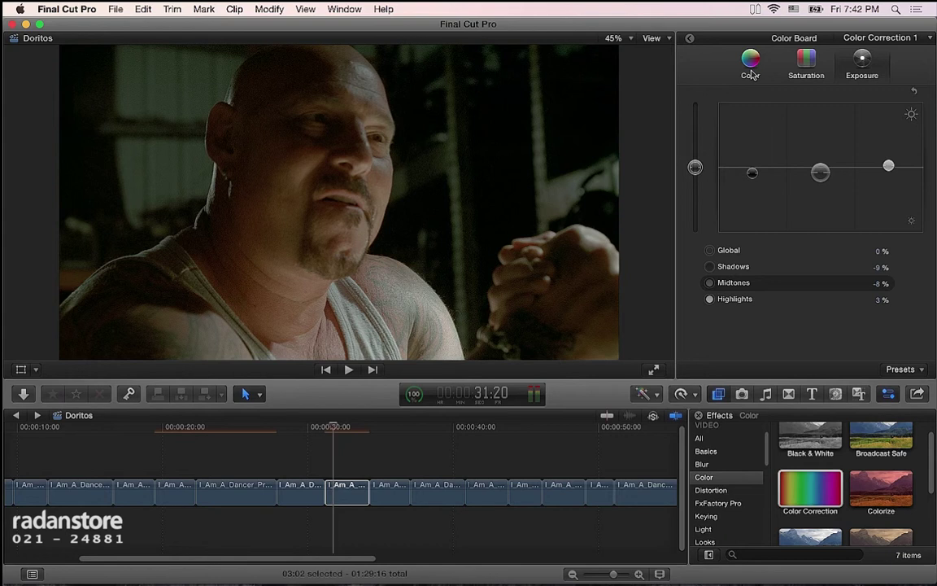
pyautogui.click(790, 69)
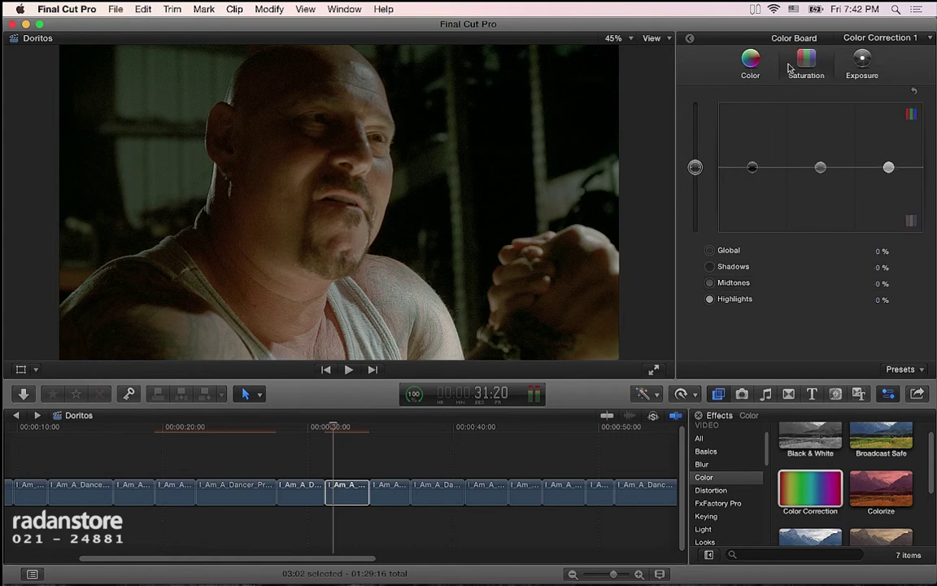
pyautogui.click(820, 167)
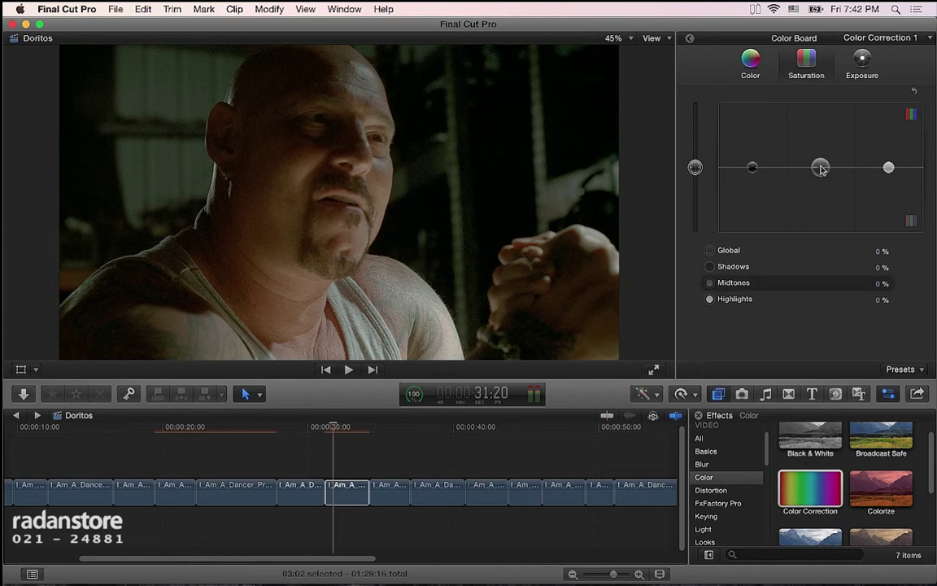
pyautogui.moveTo(821, 167); pyautogui.dragTo(820, 162)
# Step: Push the shadows tint further toward cyan, to 191° at 11%
pyautogui.click(750, 63)
pyautogui.click(809, 164)
pyautogui.moveTo(810, 165); pyautogui.dragTo(812, 162)
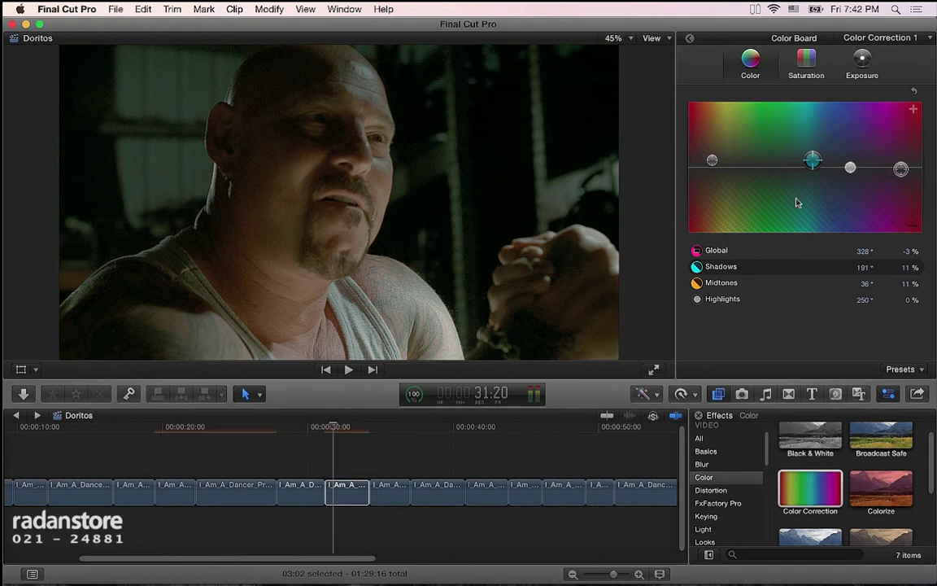
pyautogui.click(626, 98)
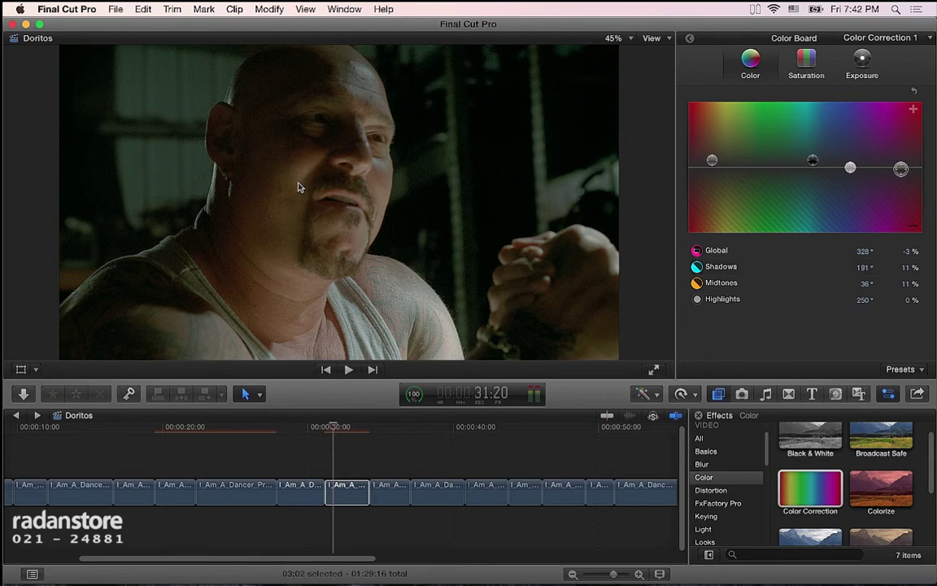
# Step: Show the video scopes as a vectorscope beside the viewer
pyautogui.press('super+7')
pyautogui.click(293, 72)
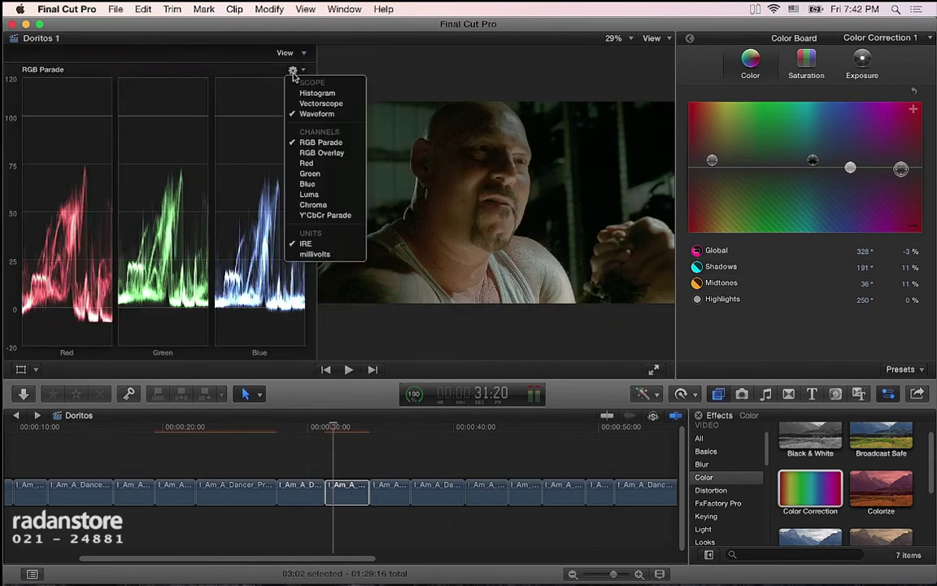
pyautogui.click(317, 103)
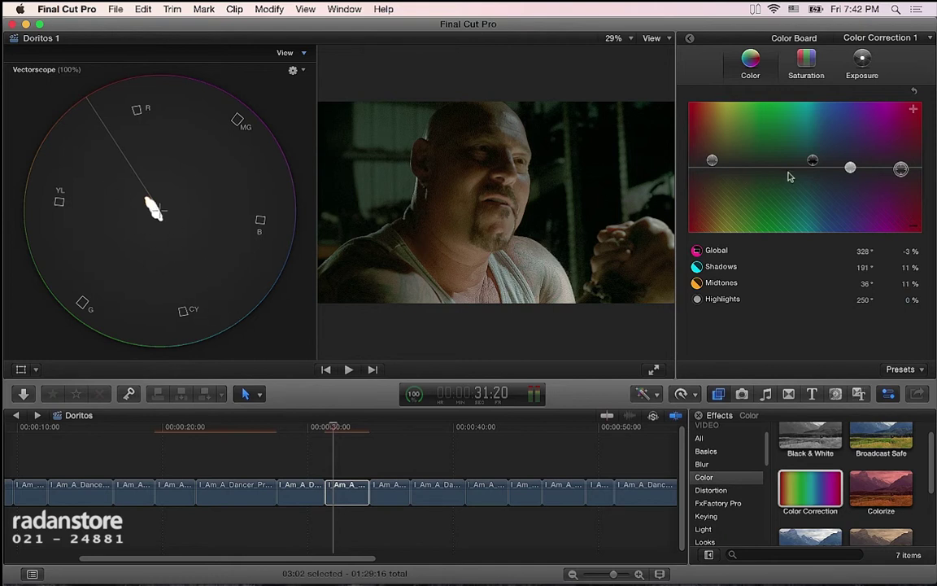
# Step: Deepen the shadows tint to 196° at 15% and shadows exposure to -11%
pyautogui.moveTo(812, 160); pyautogui.dragTo(816, 162)
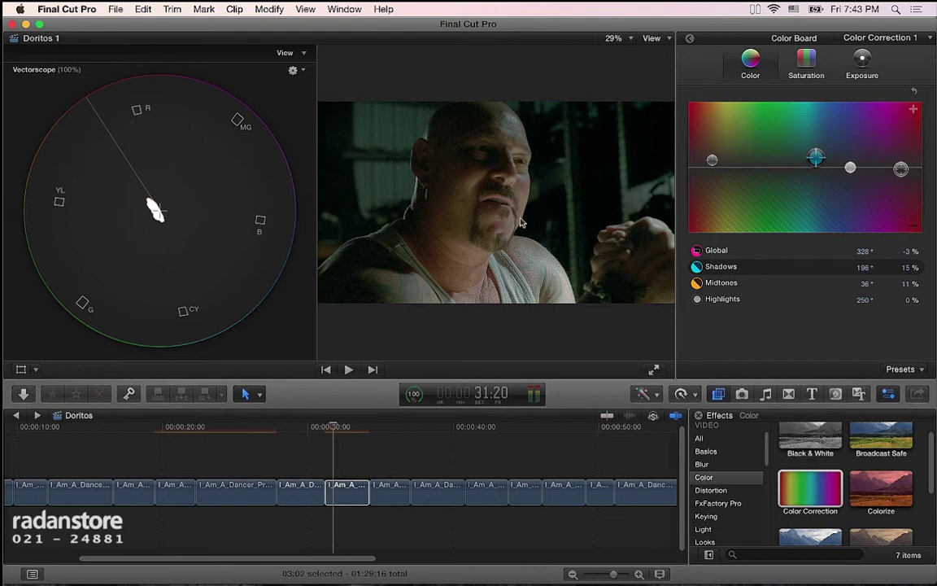
pyautogui.click(860, 58)
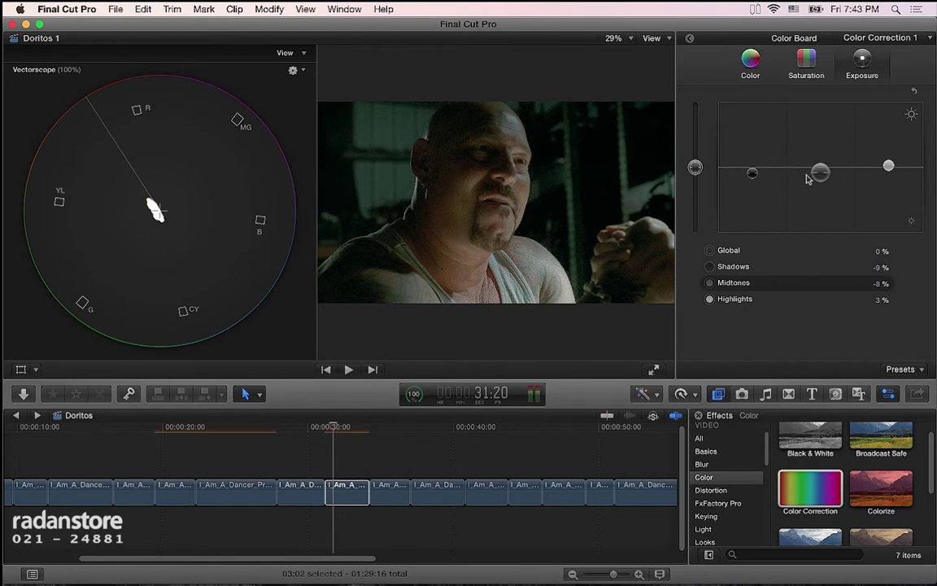
pyautogui.moveTo(752, 173); pyautogui.dragTo(759, 177)
# Step: Nudge the midtones to 38° at 15% and ease Global to -1%
pyautogui.click(753, 65)
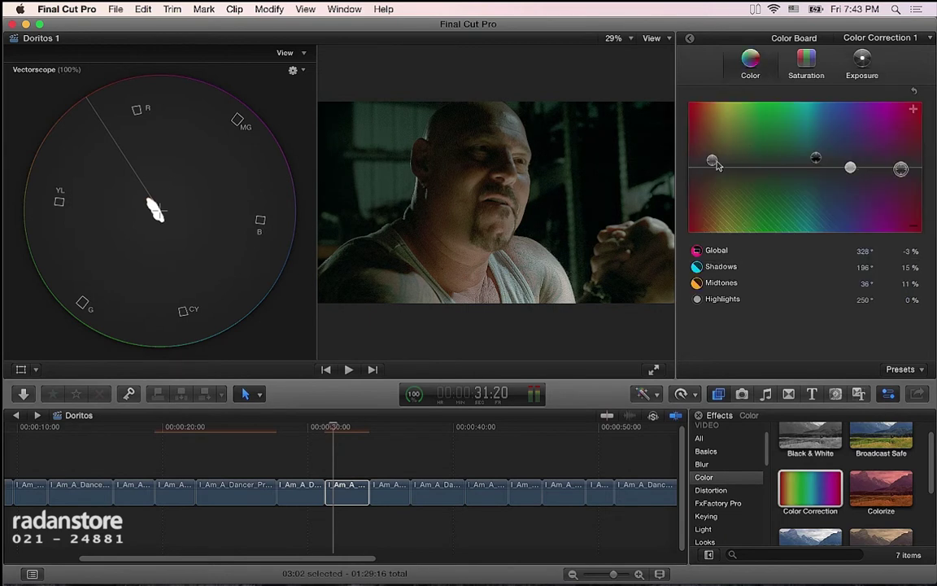
pyautogui.moveTo(716, 164); pyautogui.dragTo(717, 161)
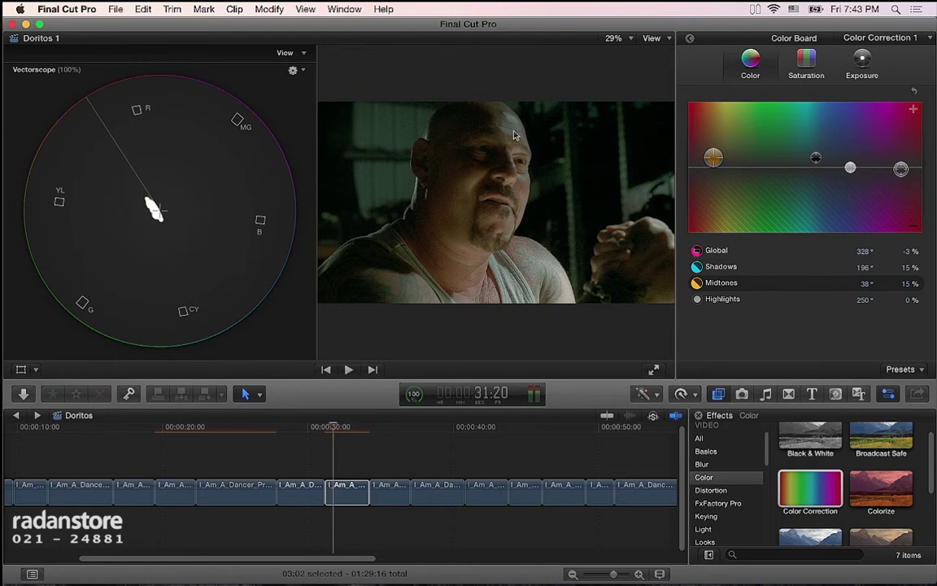
pyautogui.click(707, 192)
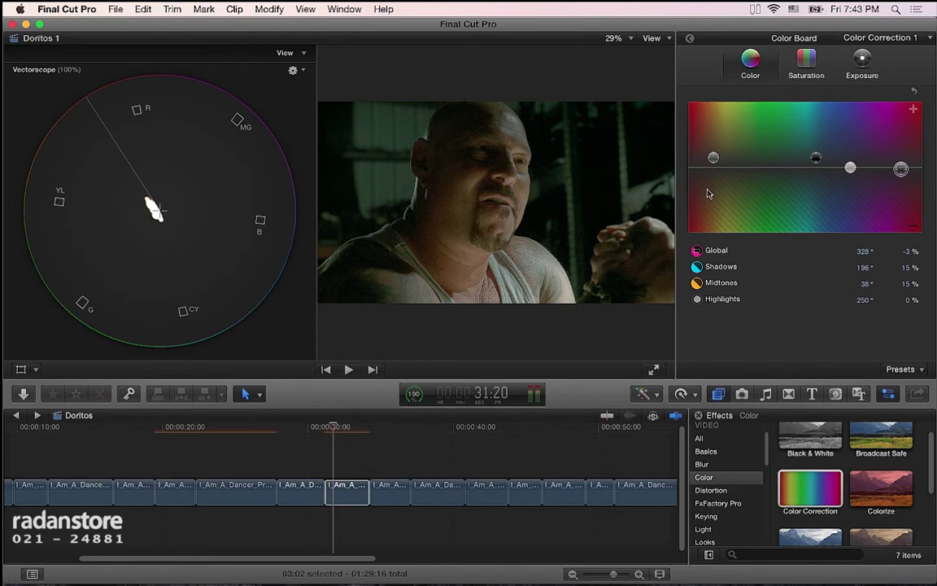
pyautogui.click(900, 169)
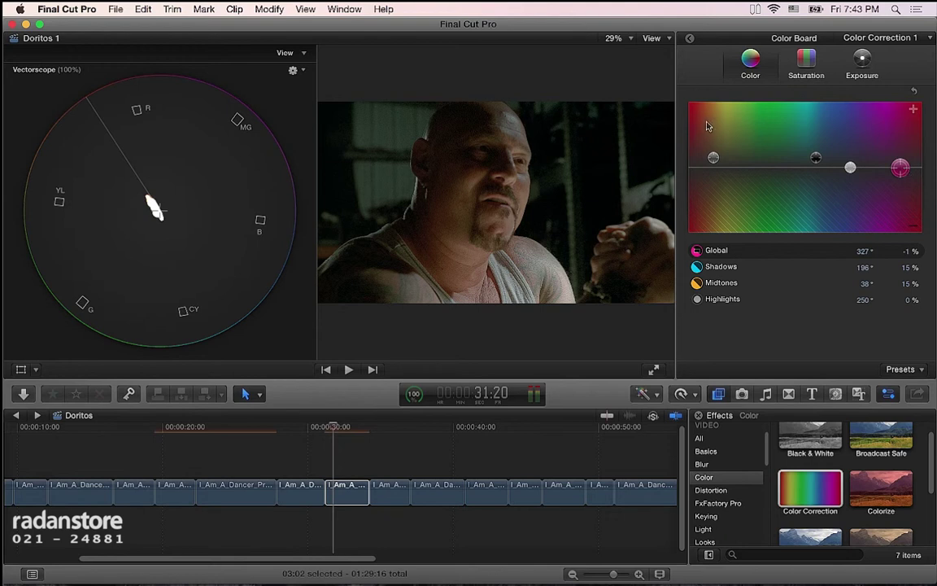
pyautogui.press('super+4')
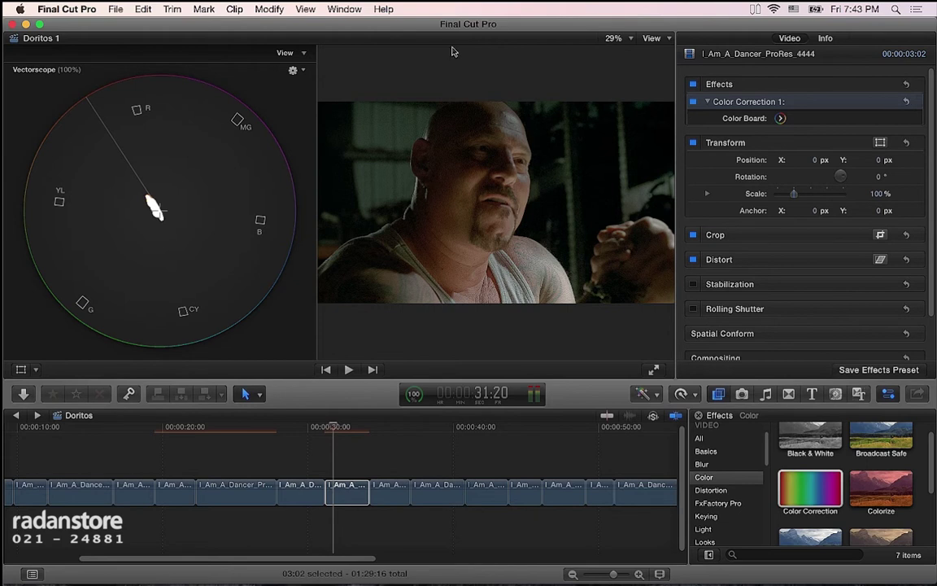
# Step: Close the scopes, toggle Color Correction 1 off and on, then add Color Correction 2
pyautogui.press('super+7')
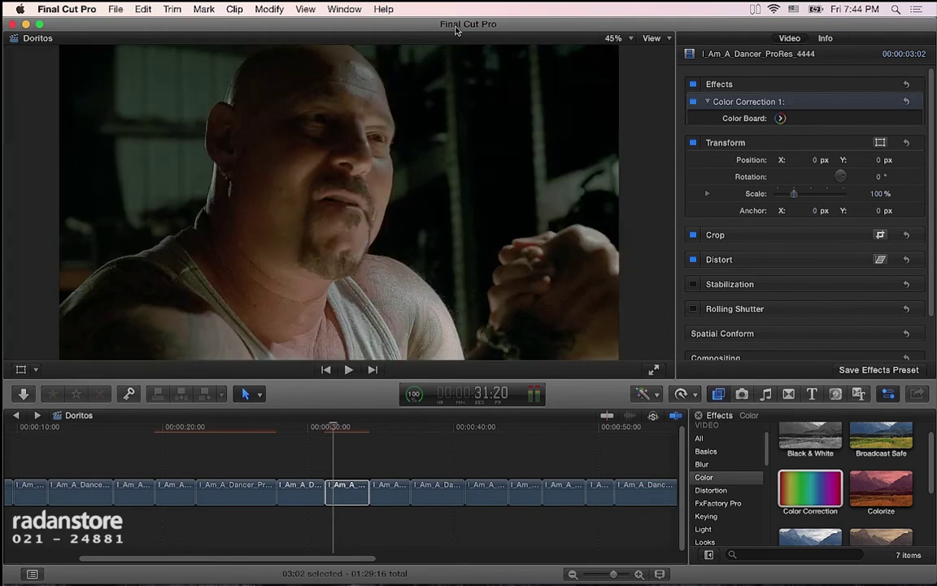
pyautogui.click(692, 101)
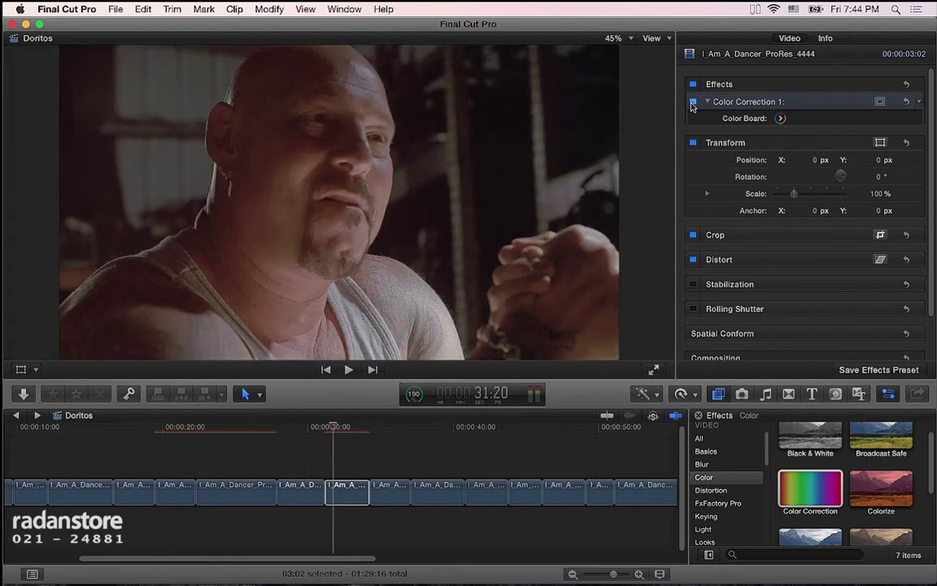
pyautogui.click(693, 104)
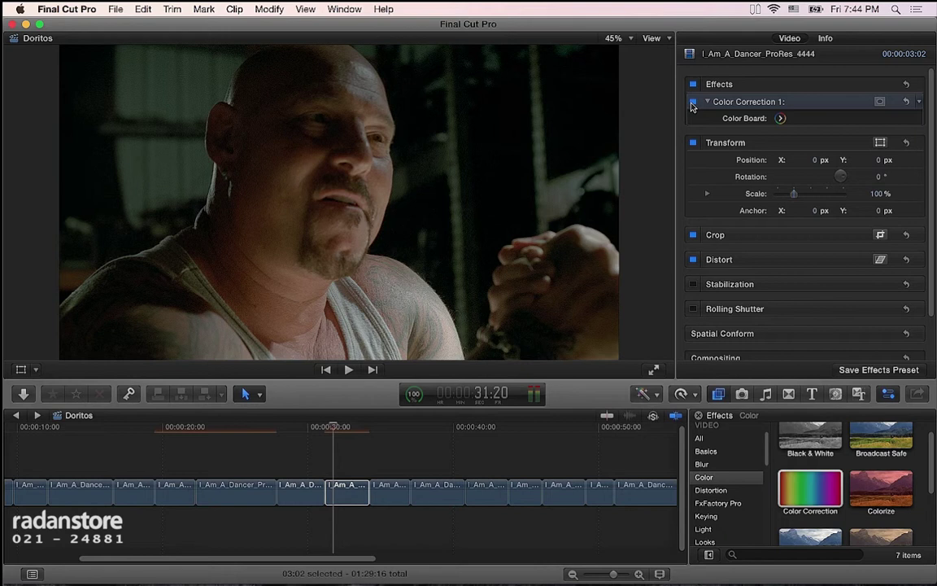
pyautogui.moveTo(810, 489); pyautogui.dragTo(344, 490)
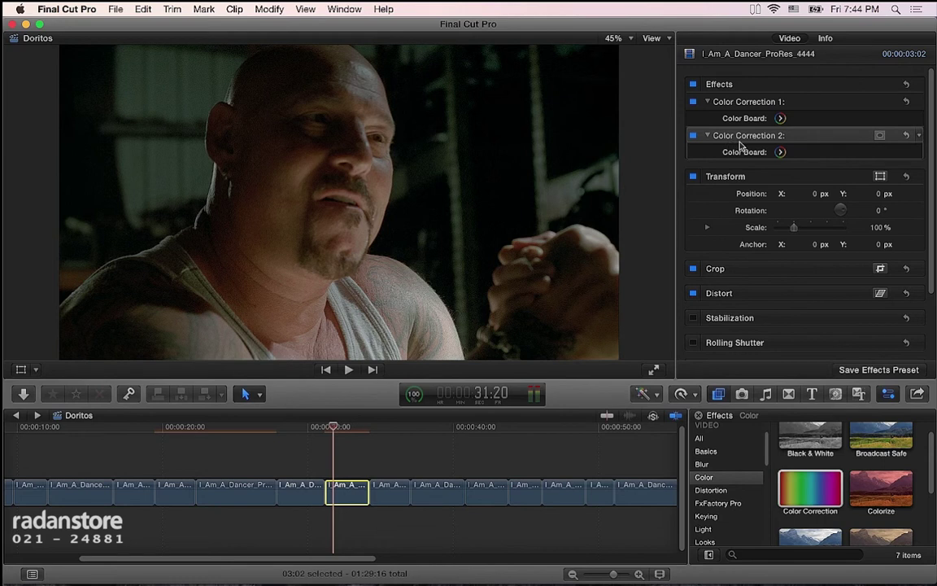
# Step: Add a shape mask to Color Correction 2 and center it on the man's face
pyautogui.click(880, 135)
pyautogui.click(323, 180)
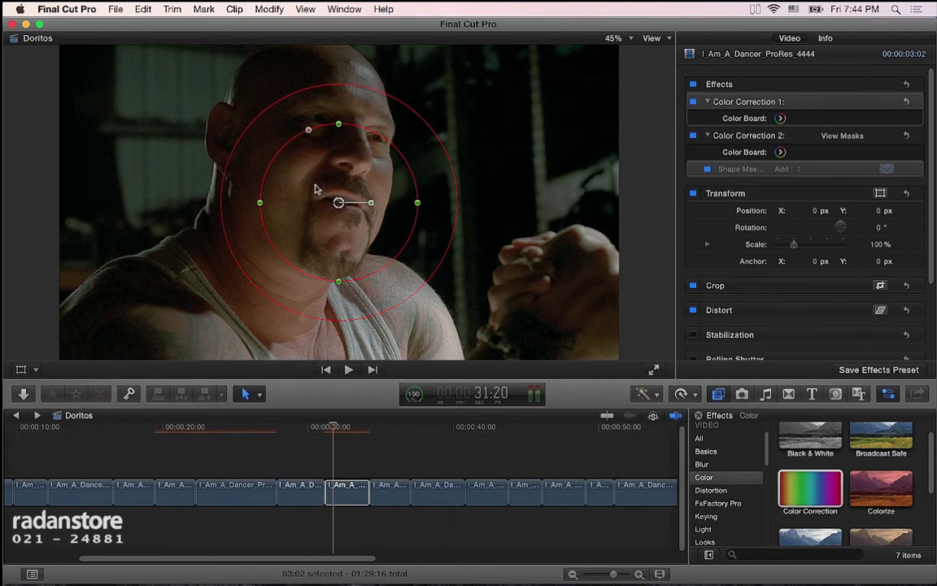
pyautogui.moveTo(338, 204); pyautogui.dragTo(322, 163)
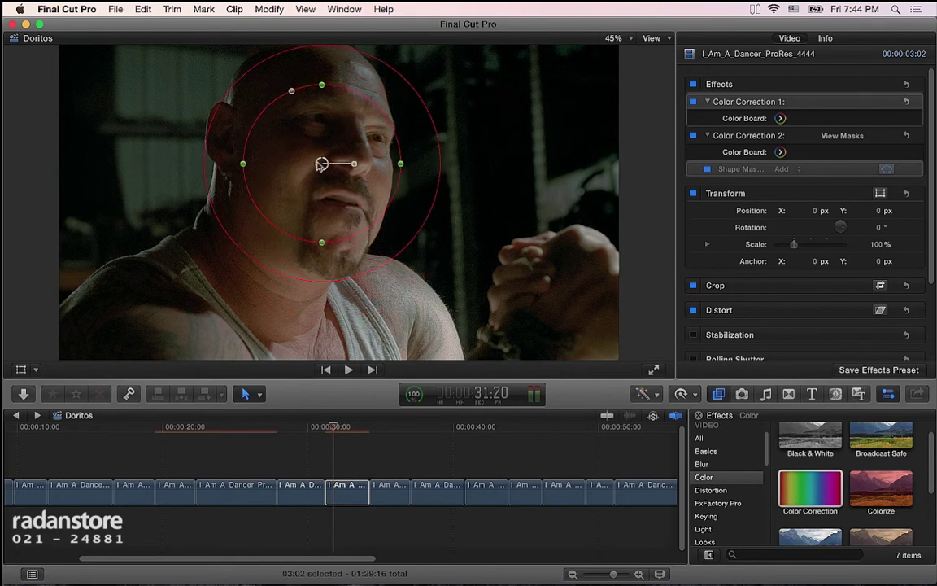
pyautogui.moveTo(374, 62); pyautogui.dragTo(387, 38)
pyautogui.moveTo(321, 165); pyautogui.dragTo(305, 158)
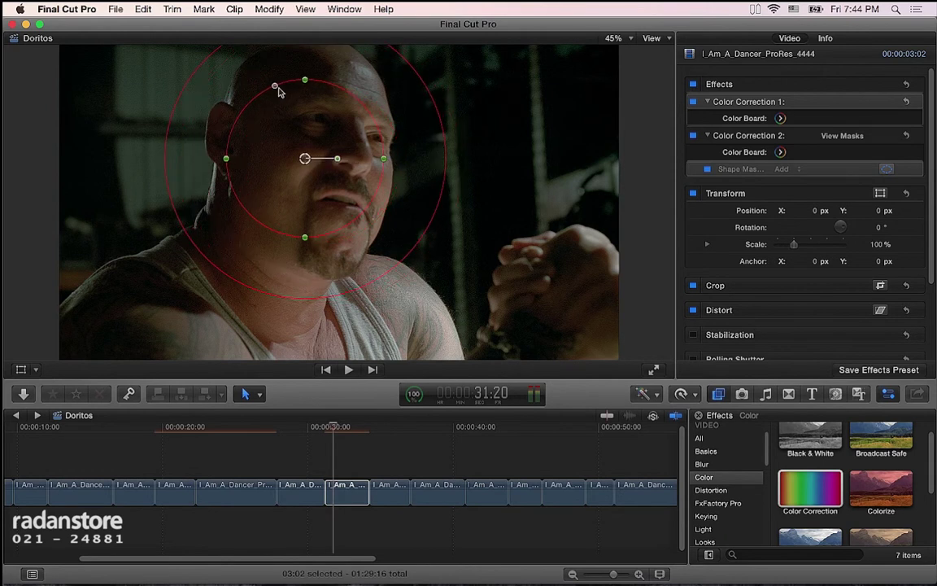
pyautogui.moveTo(286, 89); pyautogui.dragTo(269, 84)
pyautogui.moveTo(337, 159); pyautogui.dragTo(336, 166)
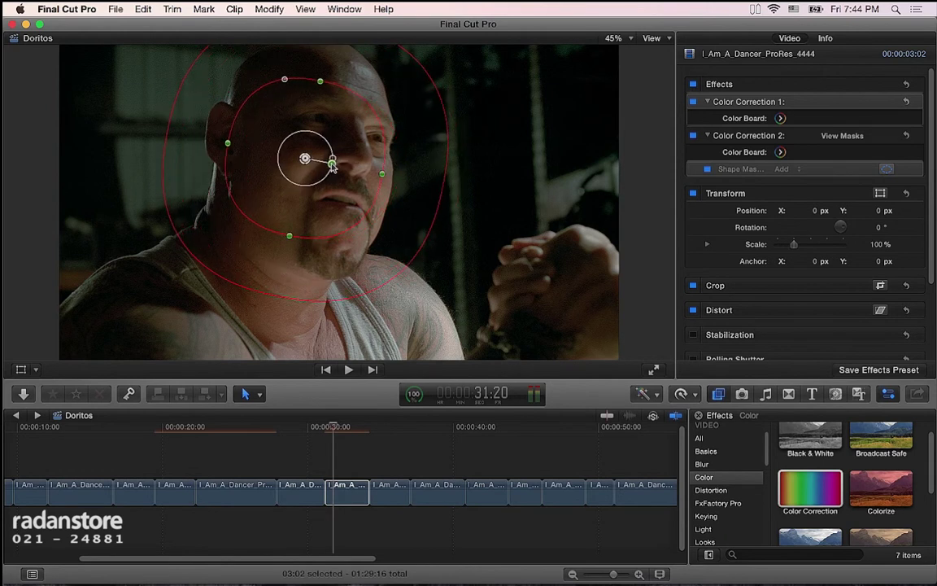
# Step: Stretch the face mask into a tall oval covering the whole head
pyautogui.moveTo(289, 238); pyautogui.dragTo(283, 261)
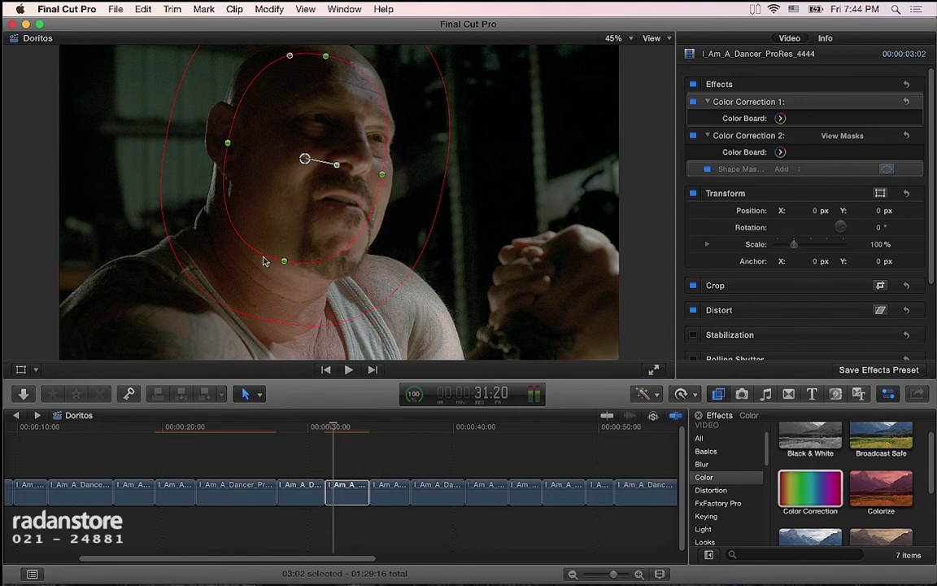
pyautogui.moveTo(303, 161); pyautogui.dragTo(296, 178)
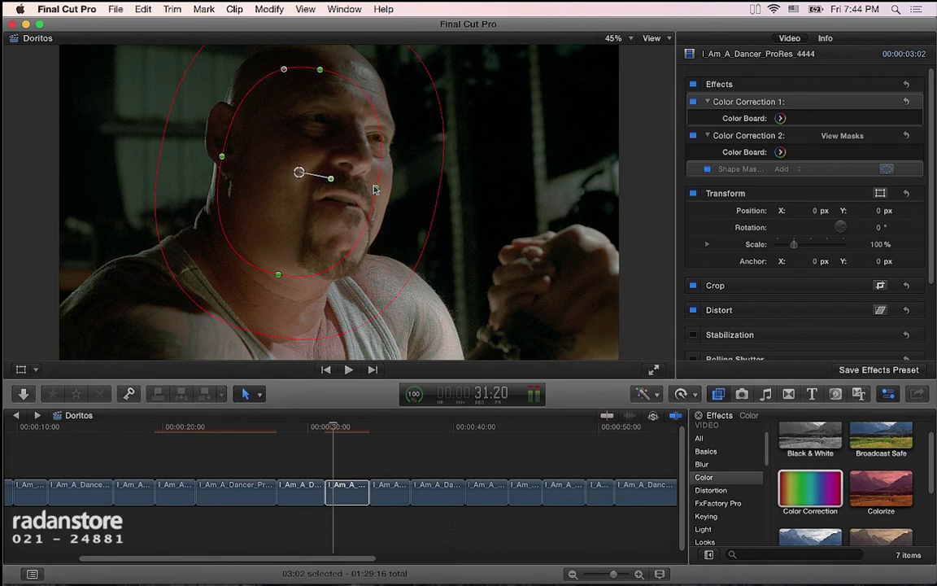
pyautogui.moveTo(377, 189); pyautogui.dragTo(388, 190)
pyautogui.moveTo(300, 176); pyautogui.dragTo(303, 175)
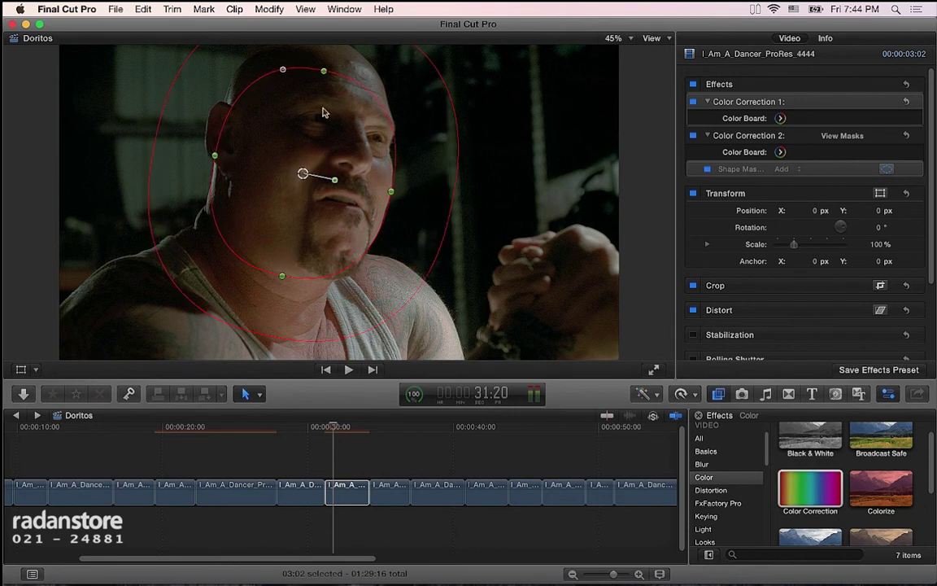
pyautogui.moveTo(324, 75); pyautogui.dragTo(326, 54)
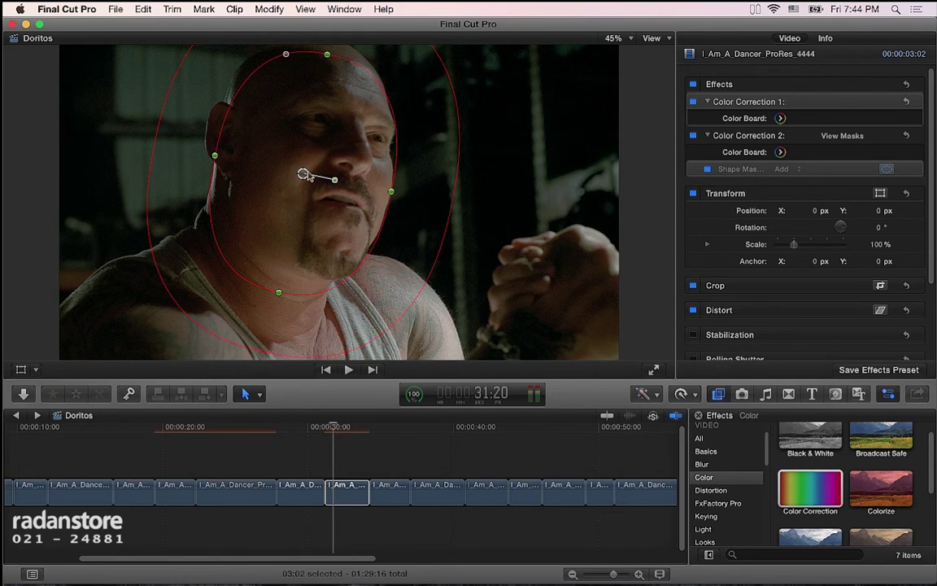
pyautogui.moveTo(304, 175); pyautogui.dragTo(305, 172)
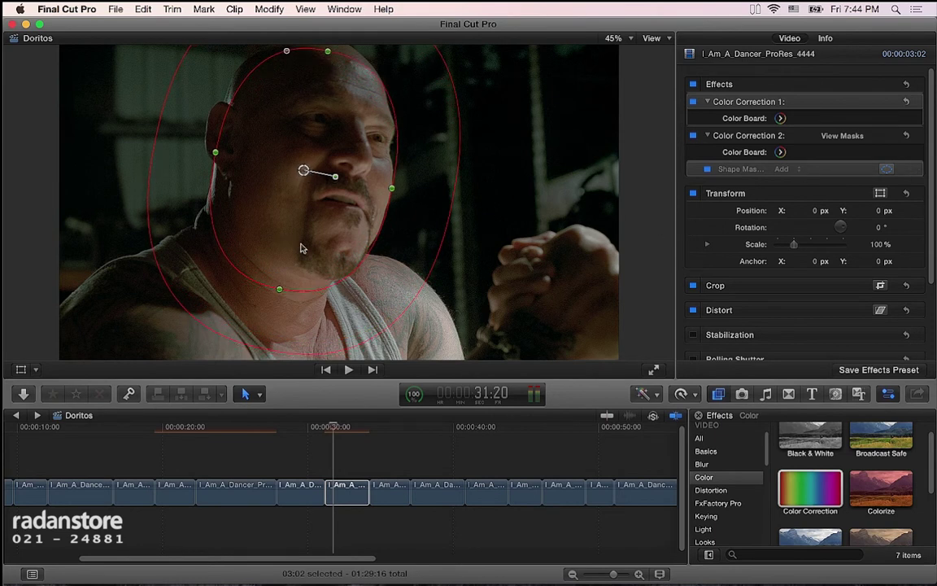
# Step: Add a second shape mask over the clasped hands and show Color Correction 2's Color Board
pyautogui.click(880, 135)
pyautogui.click(827, 143)
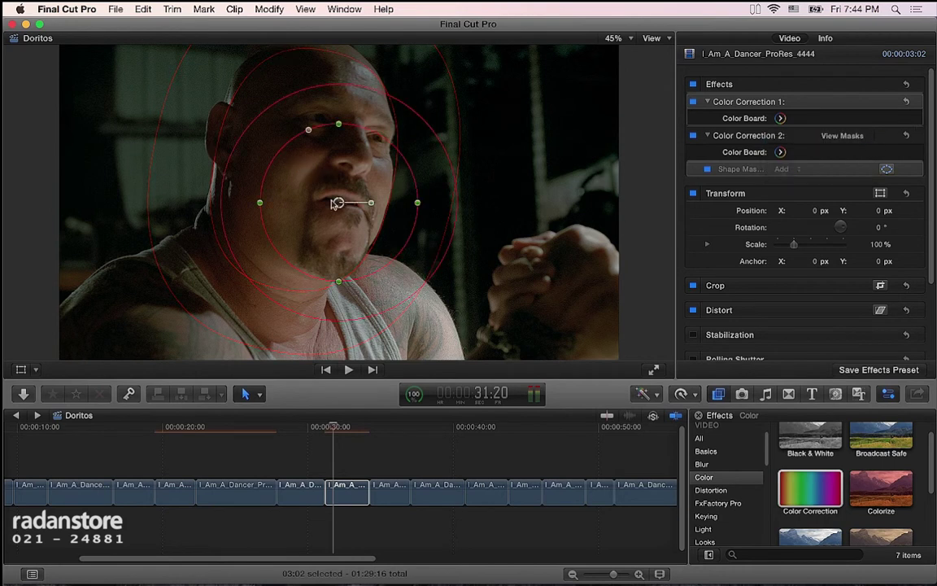
pyautogui.moveTo(339, 201); pyautogui.dragTo(565, 301)
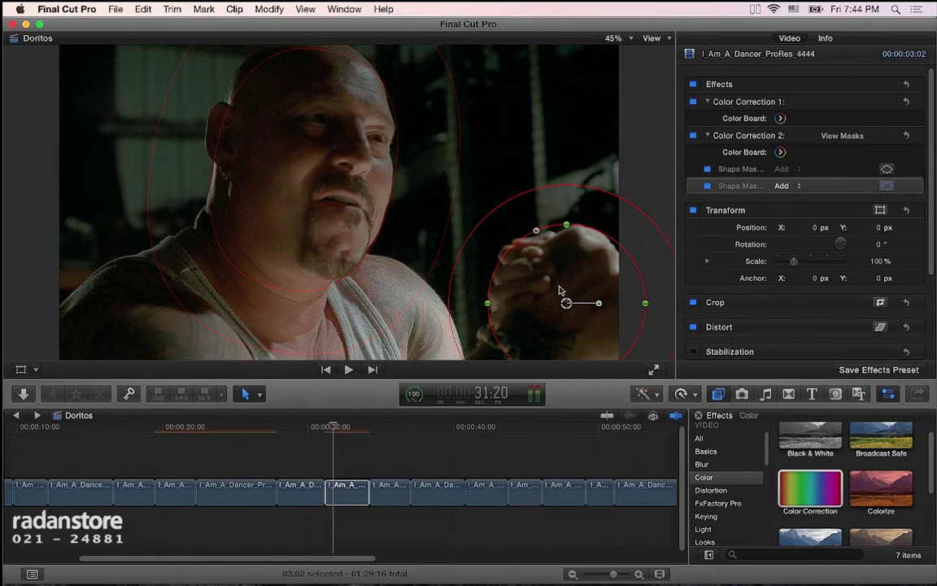
pyautogui.moveTo(567, 303); pyautogui.dragTo(567, 304)
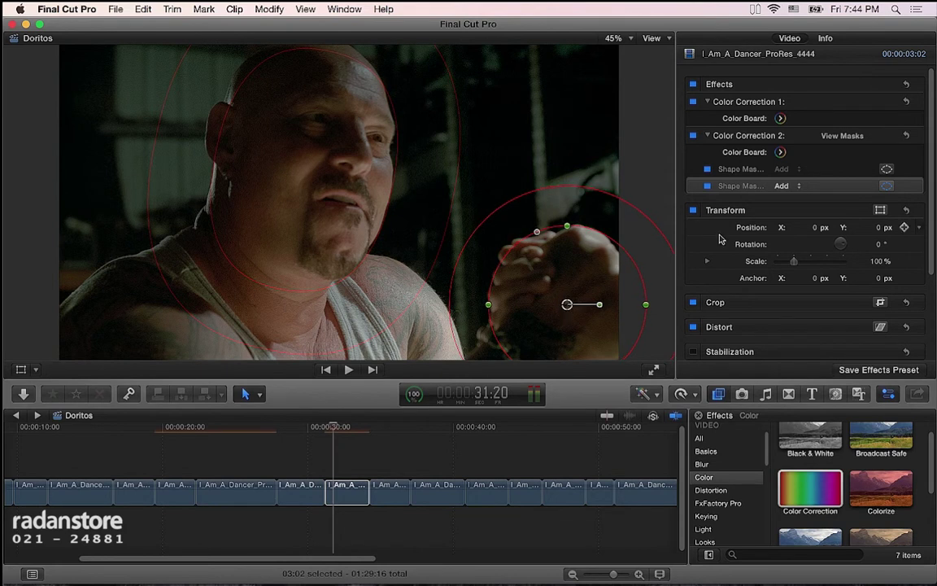
pyautogui.click(782, 152)
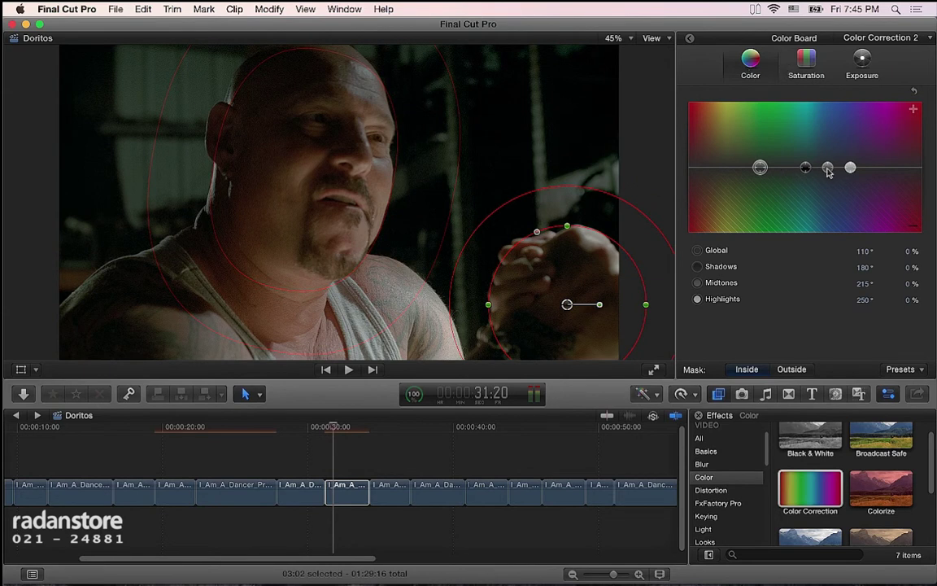
# Step: Warm the midtones inside the masks toward yellow and set Global outside them to 31°, -5%
pyautogui.moveTo(827, 169); pyautogui.dragTo(721, 169)
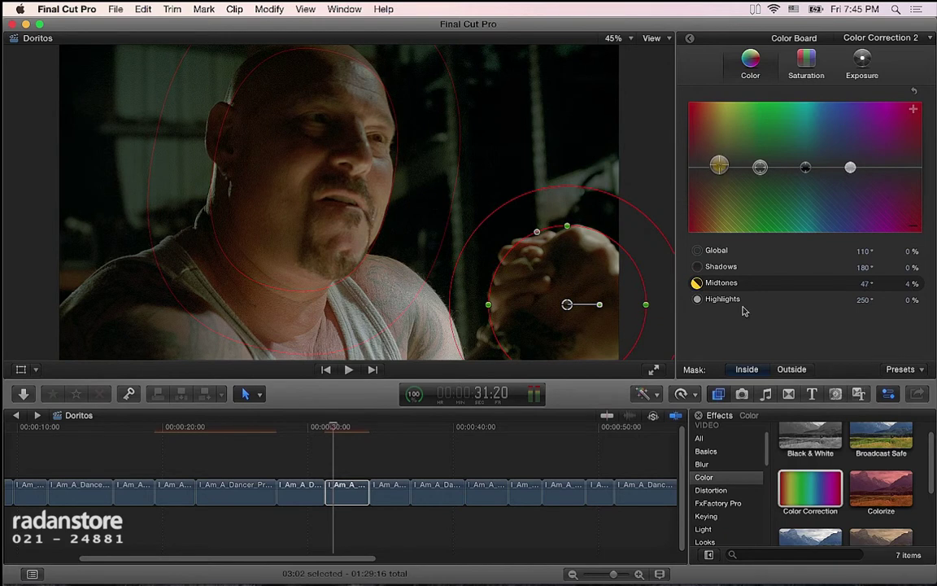
pyautogui.click(793, 370)
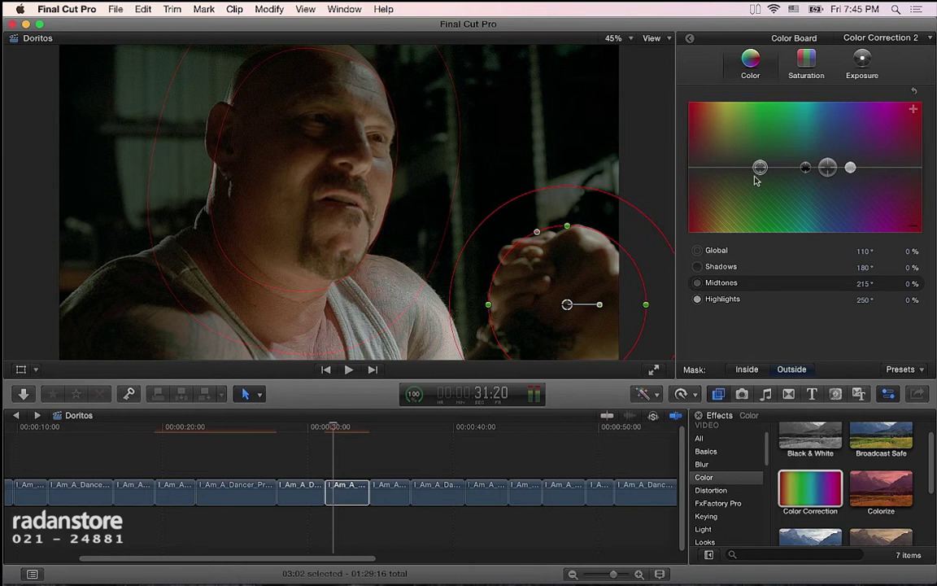
pyautogui.moveTo(759, 169)
pyautogui.mouseDown()
pyautogui.moveTo(736, 177)
pyautogui.moveTo(709, 168)
pyautogui.moveTo(709, 177)
pyautogui.mouseUp()
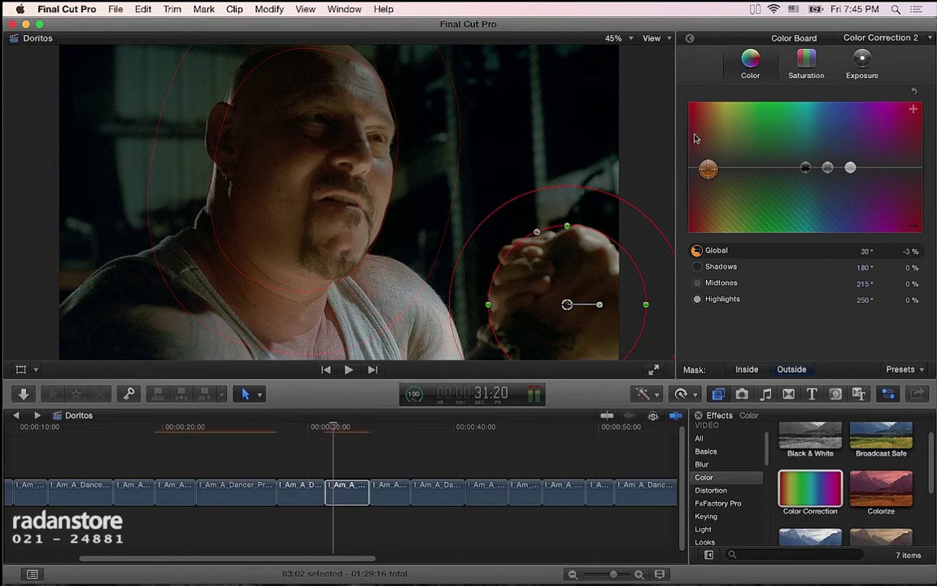
pyautogui.moveTo(709, 173); pyautogui.dragTo(708, 175)
# Step: Shrink and nudge the face mask and soften the hand mask's outer edge
pyautogui.click(375, 73)
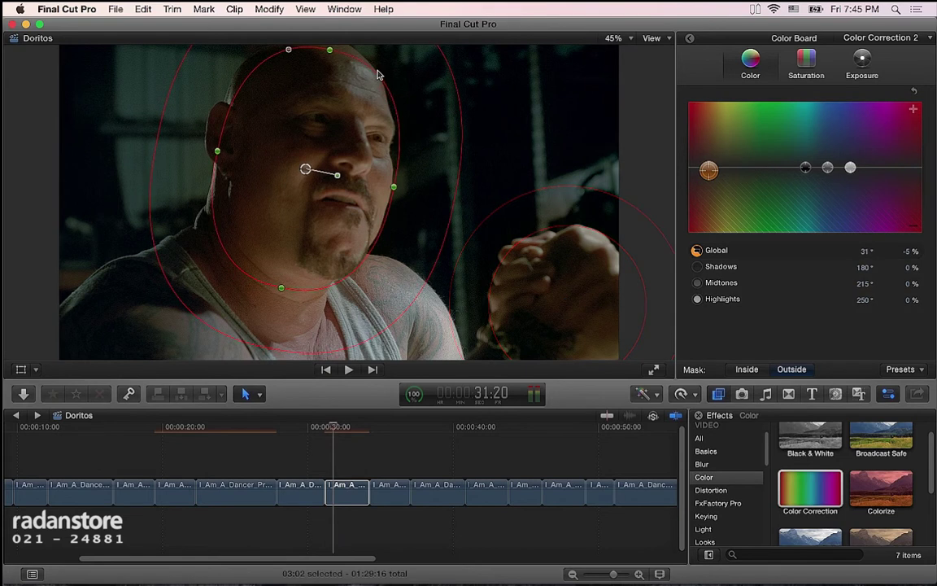
pyautogui.moveTo(377, 74); pyautogui.dragTo(372, 80)
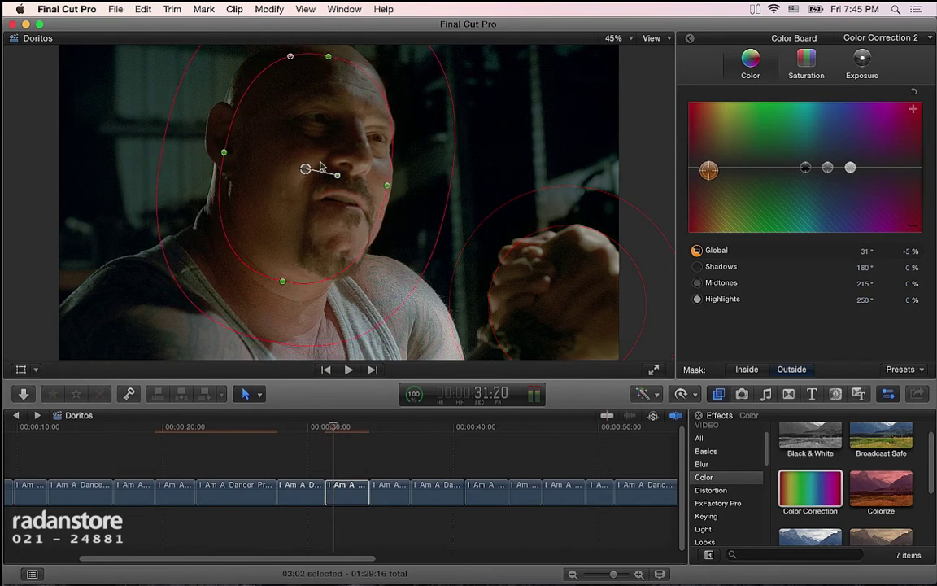
pyautogui.moveTo(305, 171); pyautogui.dragTo(303, 176)
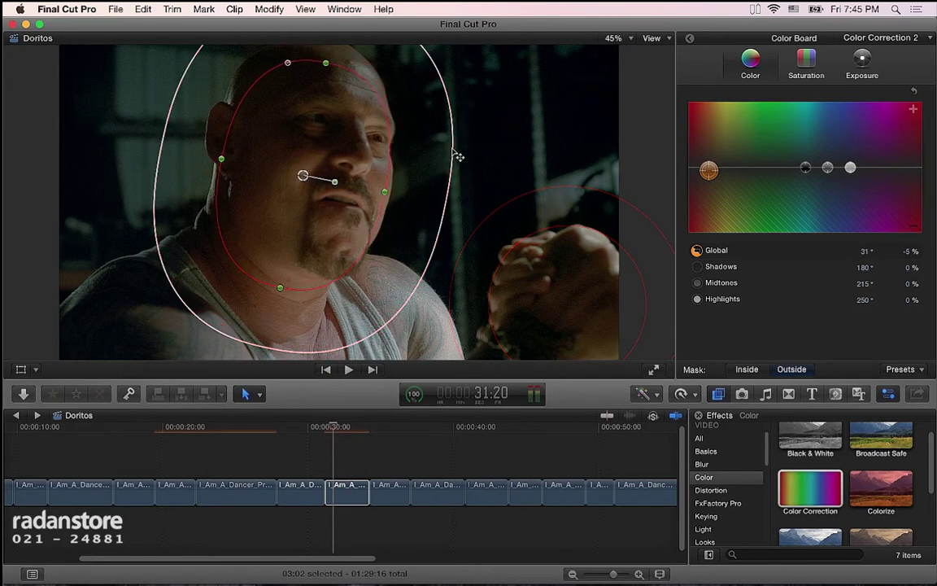
pyautogui.click(523, 198)
pyautogui.moveTo(523, 198); pyautogui.dragTo(519, 192)
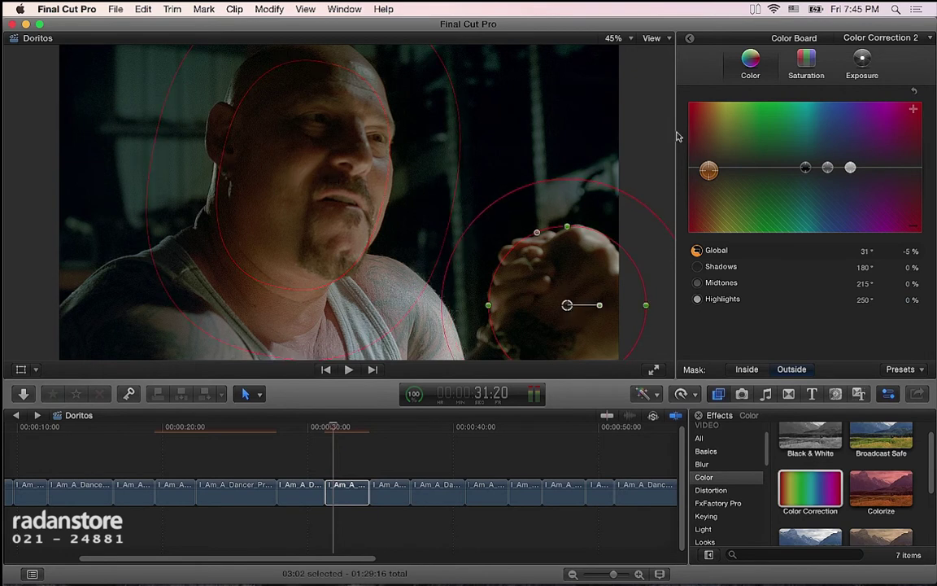
pyautogui.click(689, 38)
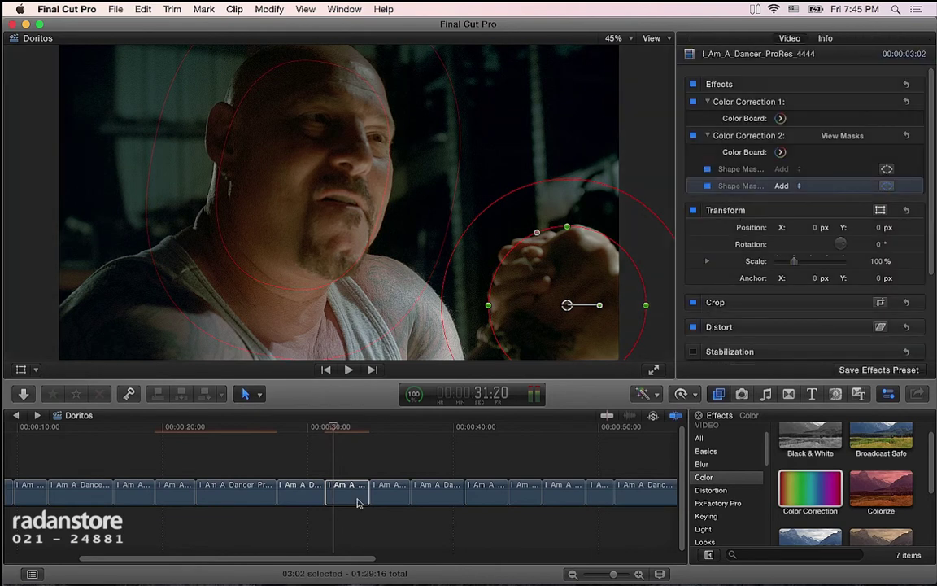
# Step: Scrub through the close-up and hide the mask outlines in the viewer
pyautogui.click(340, 430)
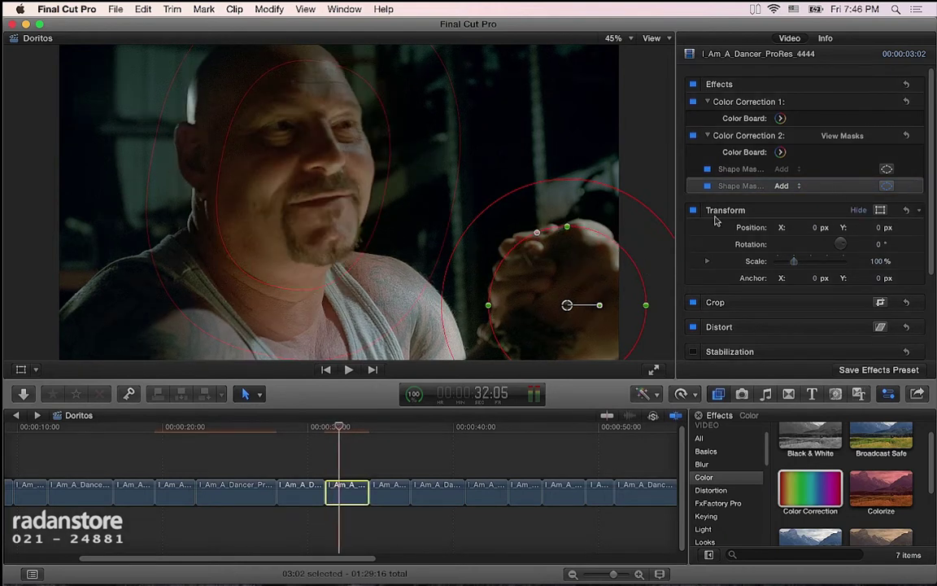
pyautogui.moveTo(340, 429); pyautogui.dragTo(334, 428)
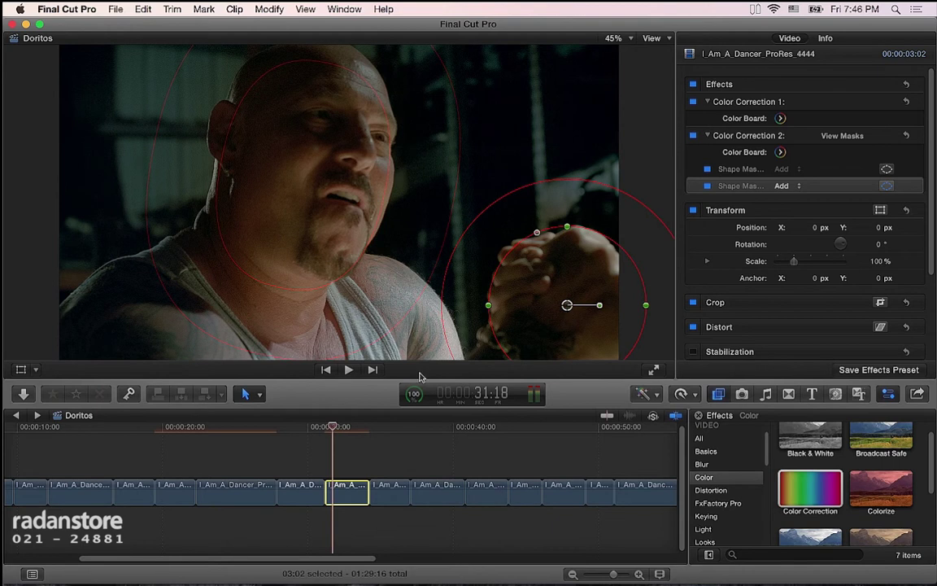
pyautogui.click(887, 186)
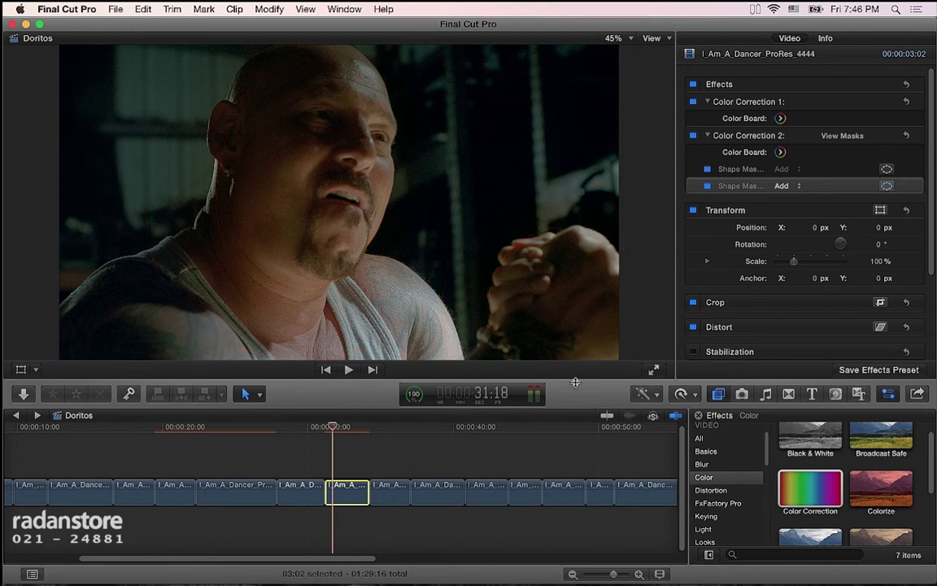
# Step: Toggle the clip's effects off and on repeatedly to compare, ending with the grade active
pyautogui.click(693, 84)
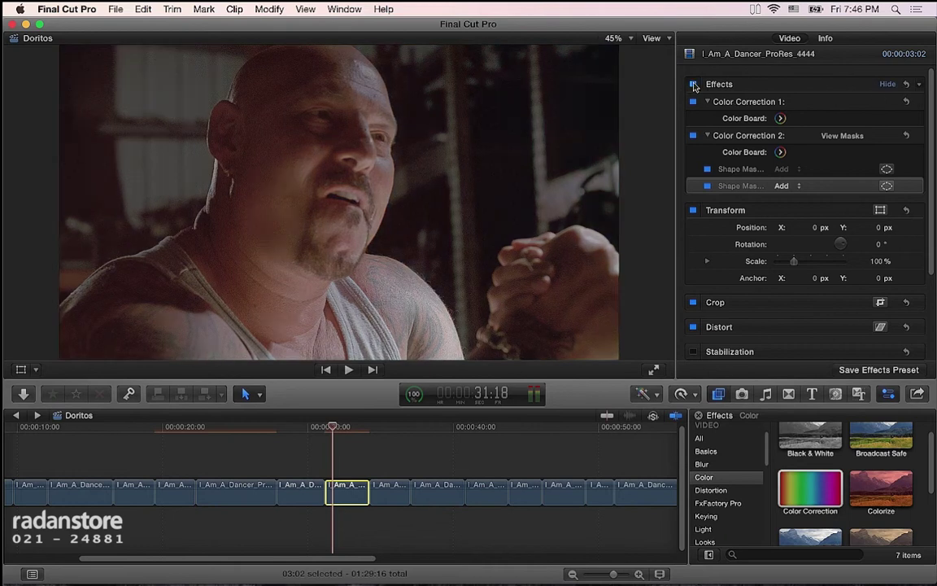
pyautogui.click(693, 85)
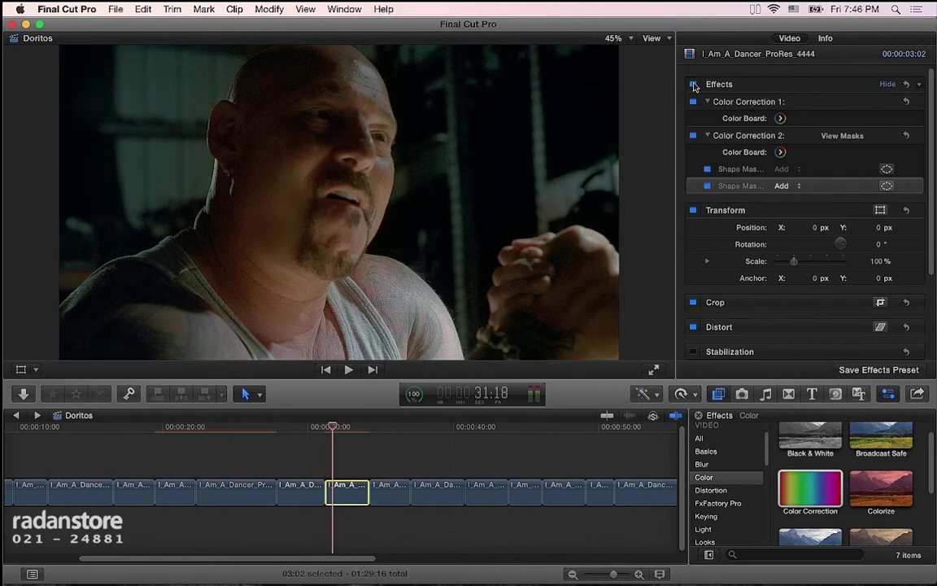
pyautogui.click(693, 85)
pyautogui.click(694, 85)
pyautogui.click(694, 85)
pyautogui.click(694, 84)
pyautogui.click(693, 85)
pyautogui.click(694, 85)
pyautogui.click(693, 85)
pyautogui.click(693, 85)
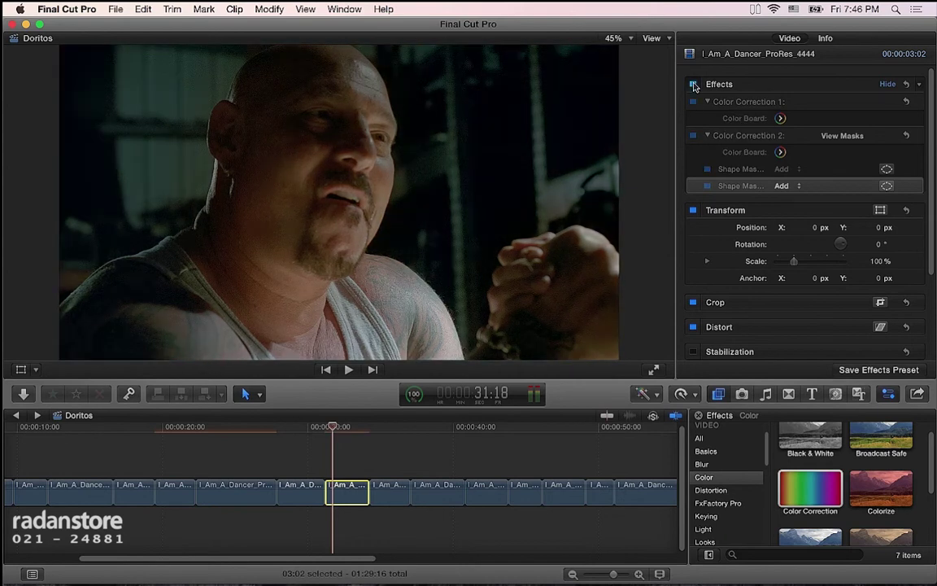
pyautogui.click(749, 119)
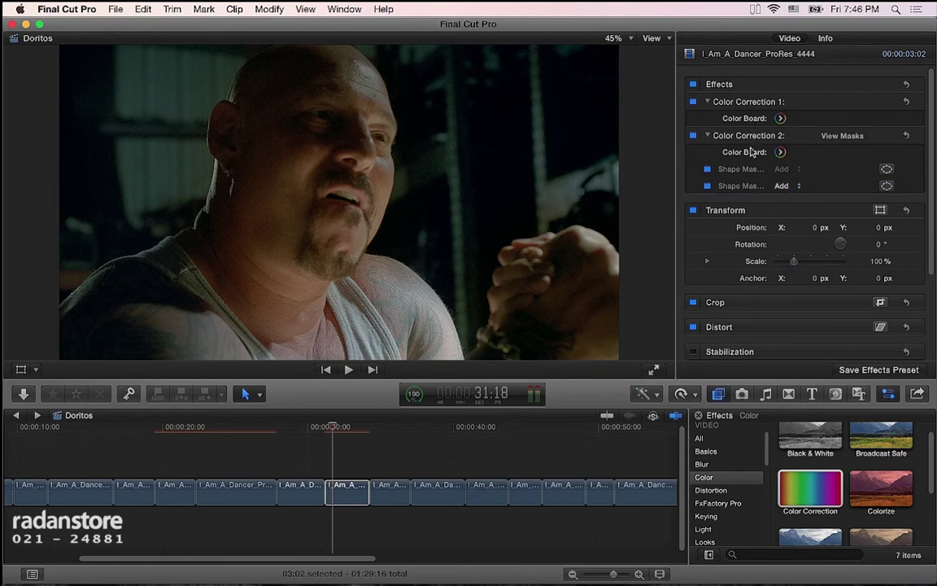
# Step: On Color Correction 2, nudge the face mask down-right and pull its soft edge inward
pyautogui.click(733, 137)
pyautogui.click(887, 170)
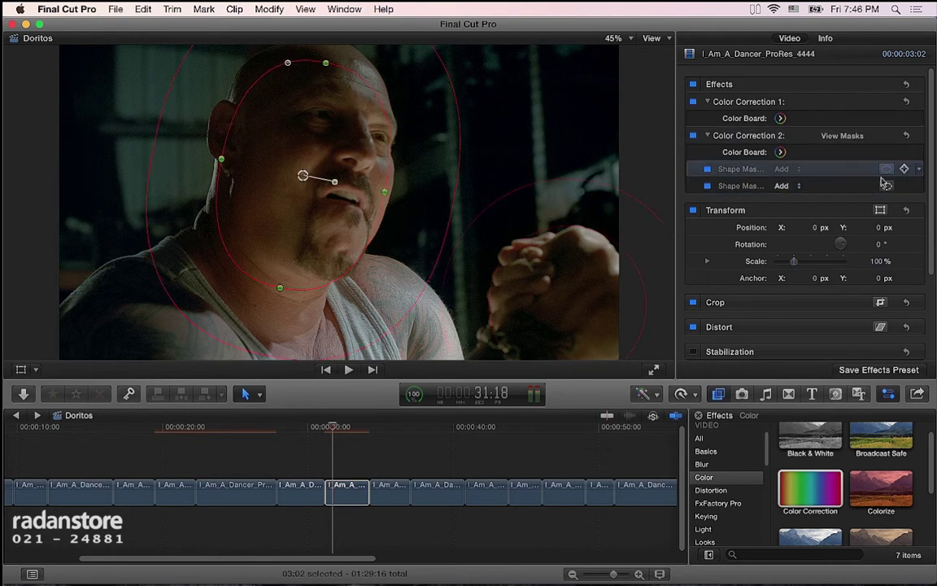
pyautogui.moveTo(311, 182); pyautogui.dragTo(315, 186)
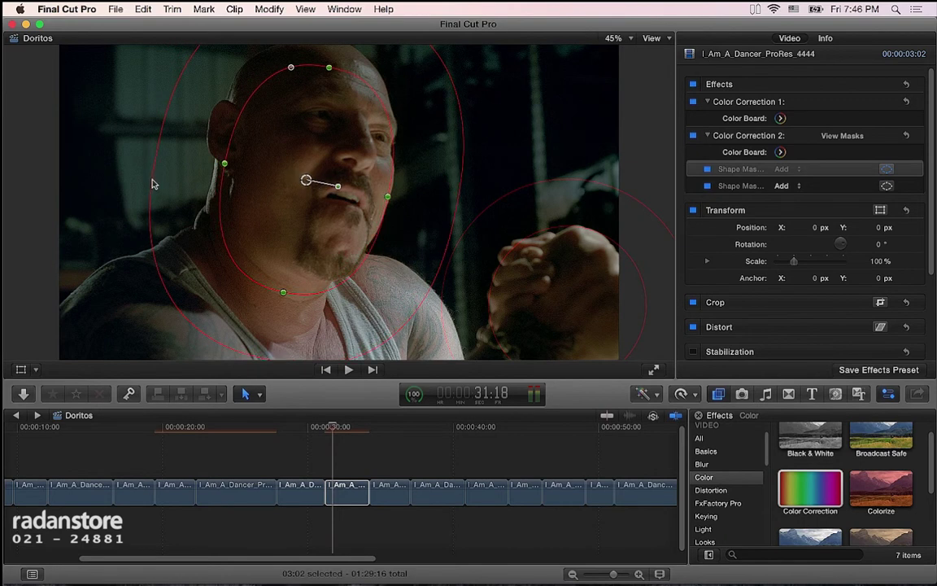
pyautogui.moveTo(155, 186); pyautogui.dragTo(164, 188)
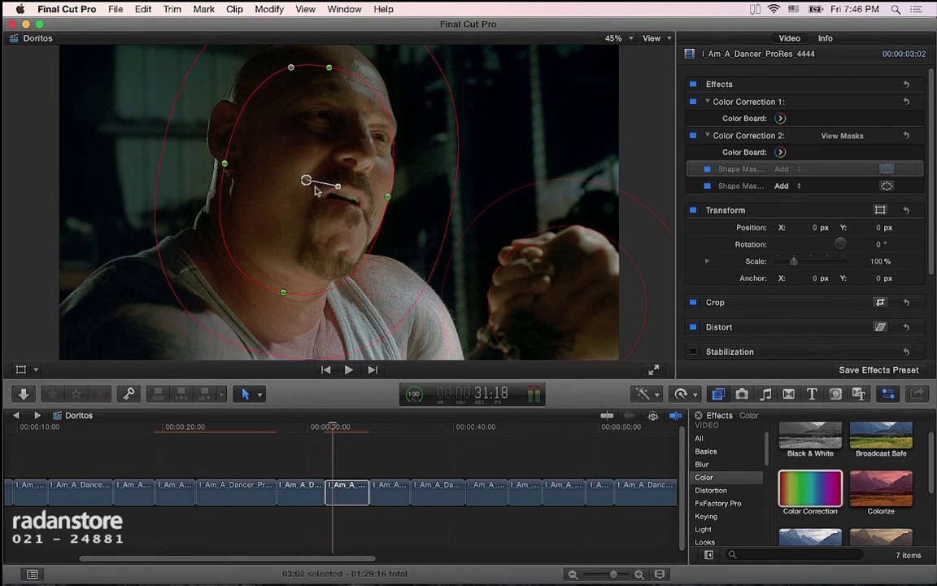
pyautogui.moveTo(306, 181); pyautogui.dragTo(308, 182)
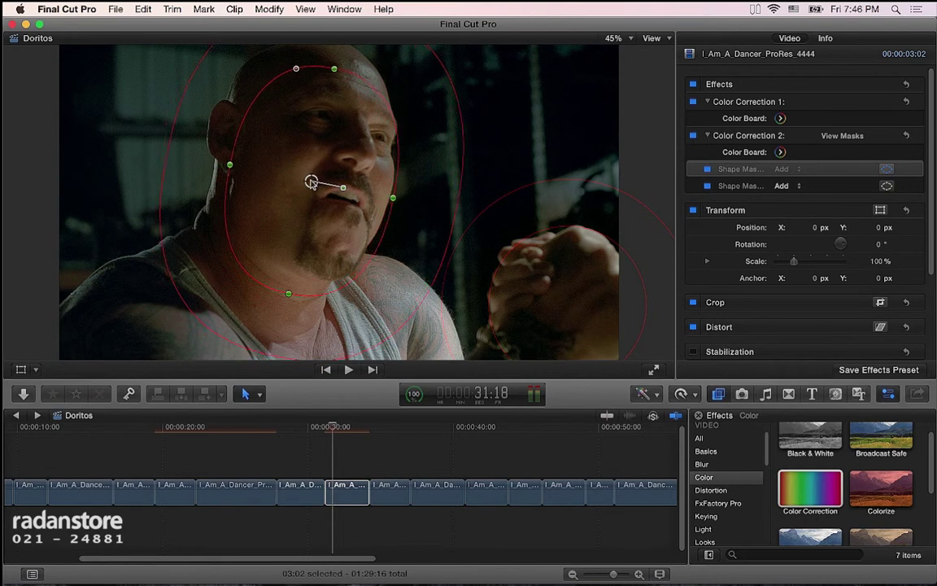
# Step: Keyframe the face mask, then move it up-left over the head at 33:04
pyautogui.moveTo(905, 169)
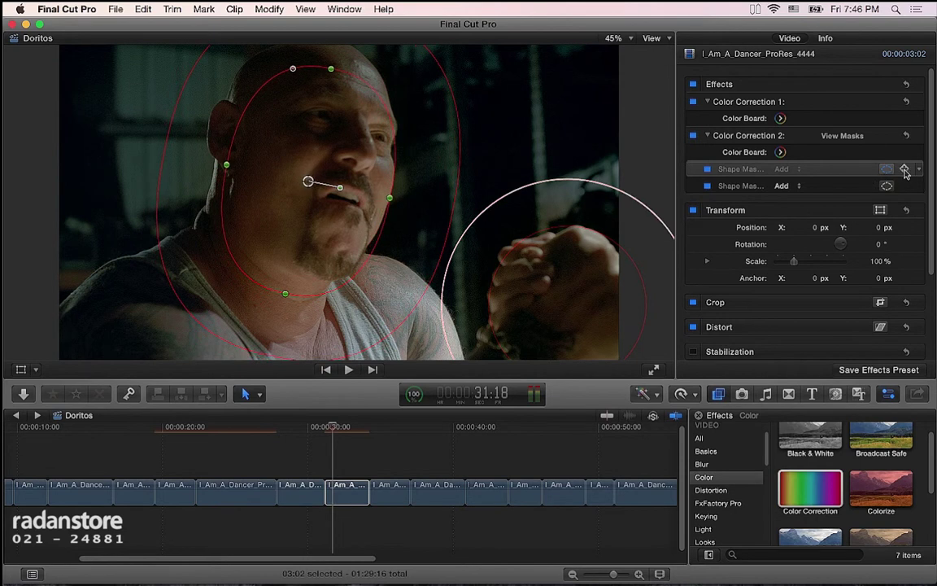
pyautogui.click(905, 169)
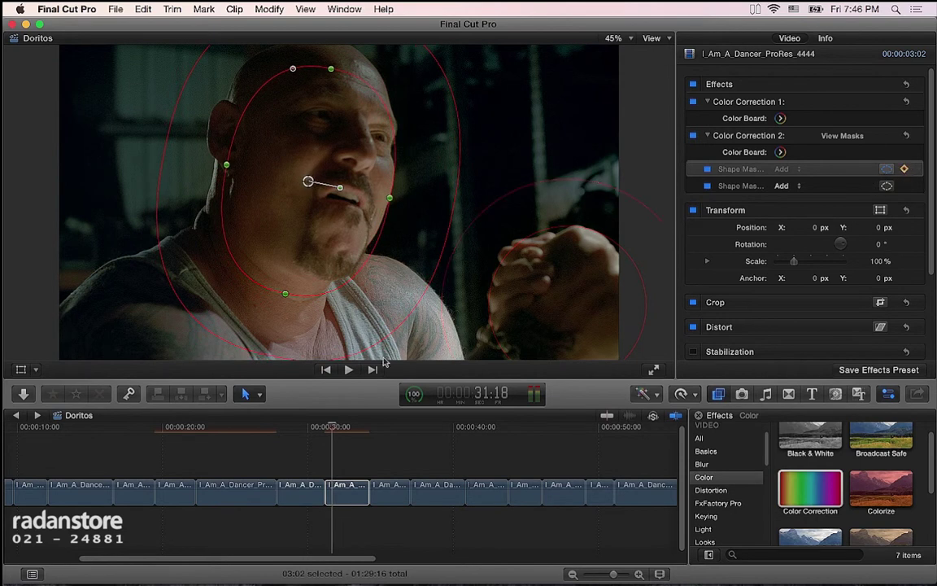
pyautogui.moveTo(346, 431); pyautogui.dragTo(354, 431)
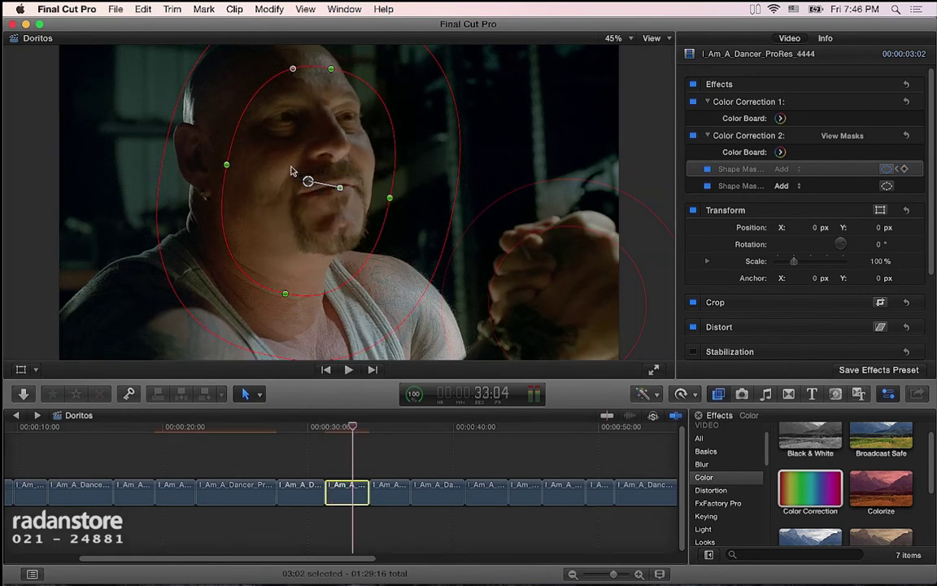
pyautogui.moveTo(308, 181)
pyautogui.mouseDown()
pyautogui.moveTo(295, 171)
pyautogui.moveTo(329, 169)
pyautogui.moveTo(285, 167)
pyautogui.mouseUp()
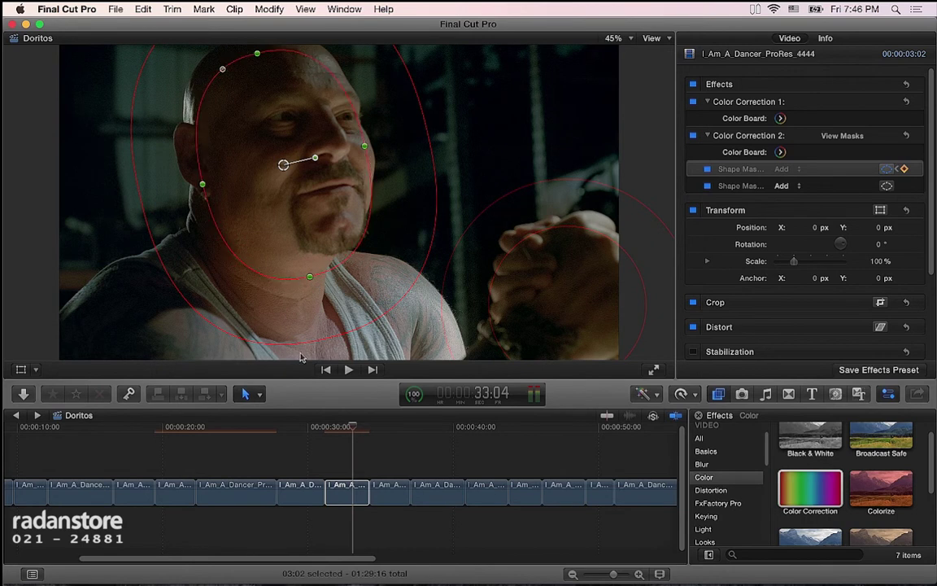
pyautogui.click(887, 168)
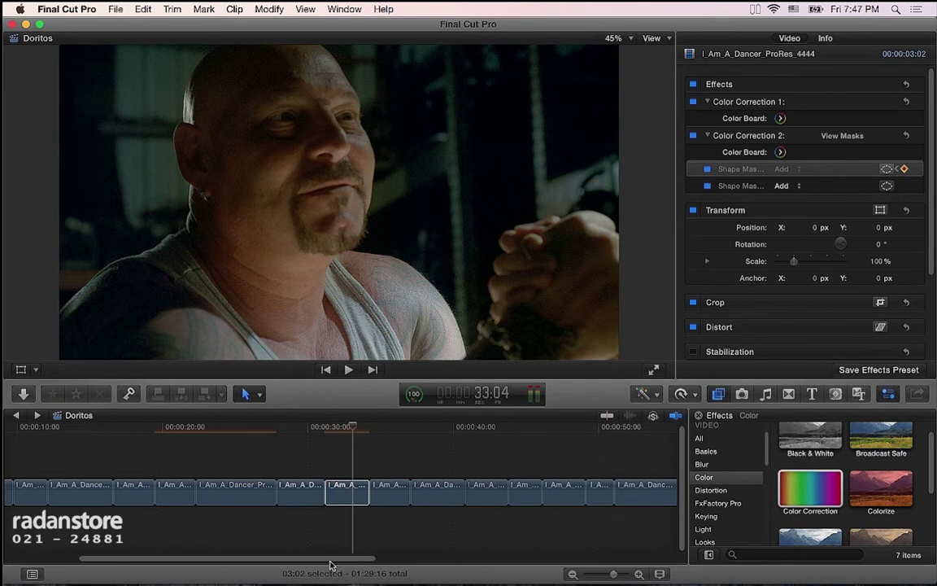
# Step: Scrub the timeline back to the Doritos bag shot and select that clip
pyautogui.moveTo(331, 563); pyautogui.dragTo(404, 562)
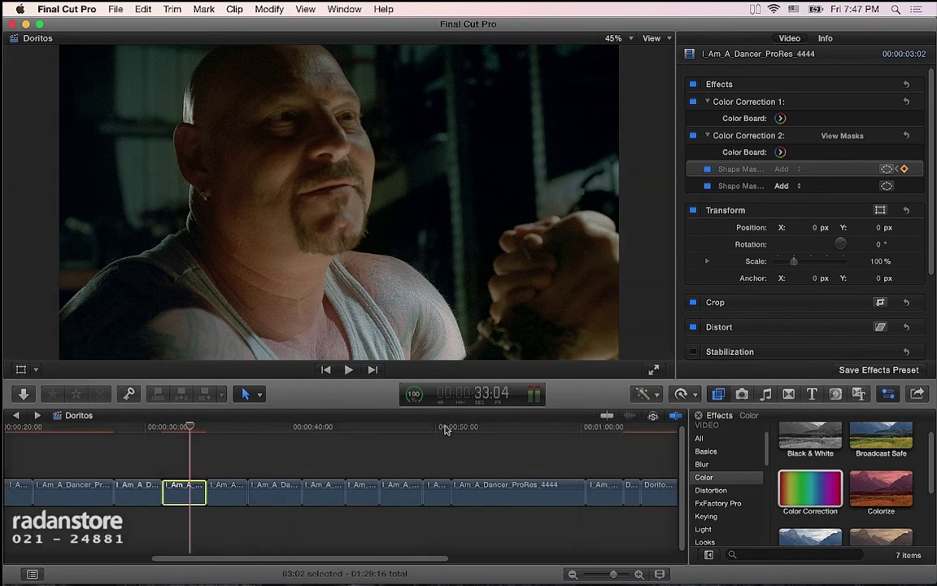
pyautogui.moveTo(438, 432)
pyautogui.mouseDown()
pyautogui.moveTo(322, 439)
pyautogui.moveTo(281, 429)
pyautogui.mouseUp()
pyautogui.press('l')
pyautogui.press('l')
pyautogui.press('l')
pyautogui.click(228, 451)
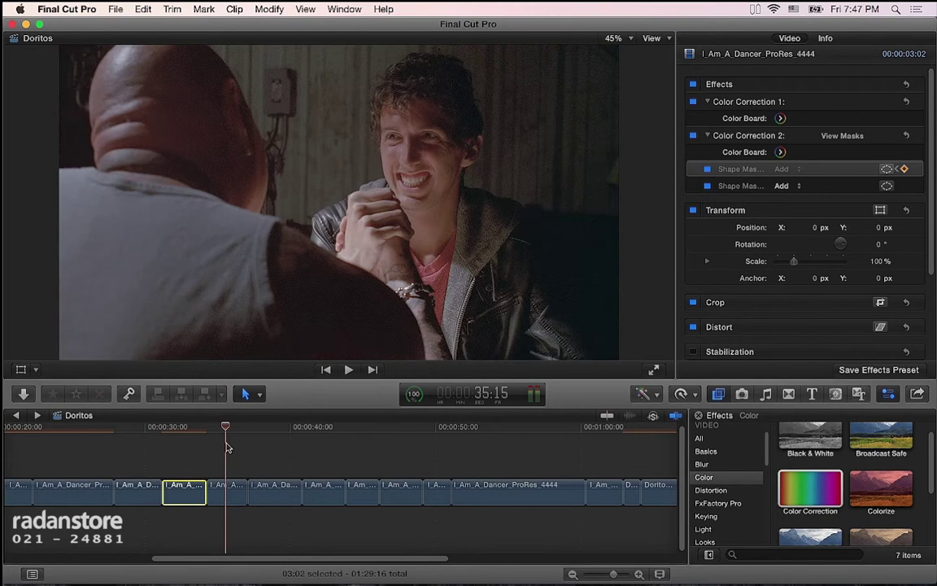
pyautogui.moveTo(302, 560); pyautogui.dragTo(233, 563)
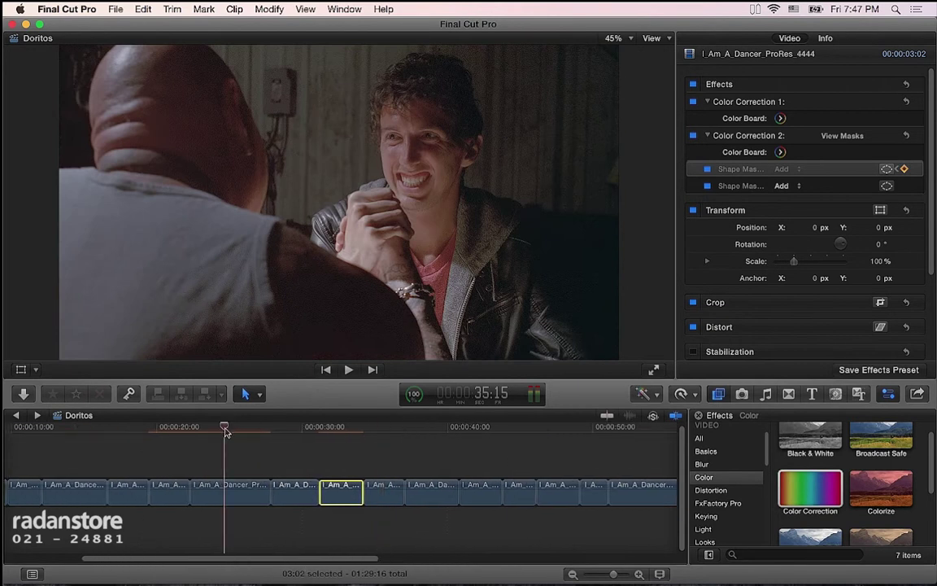
pyautogui.click(209, 428)
pyautogui.moveTo(171, 433); pyautogui.dragTo(136, 435)
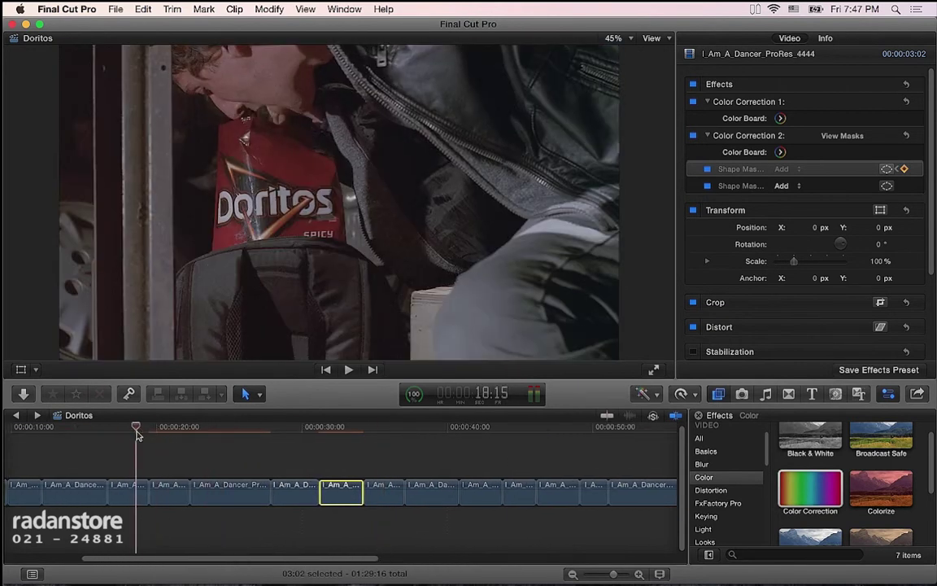
pyautogui.hscroll(-5, 244, 507)
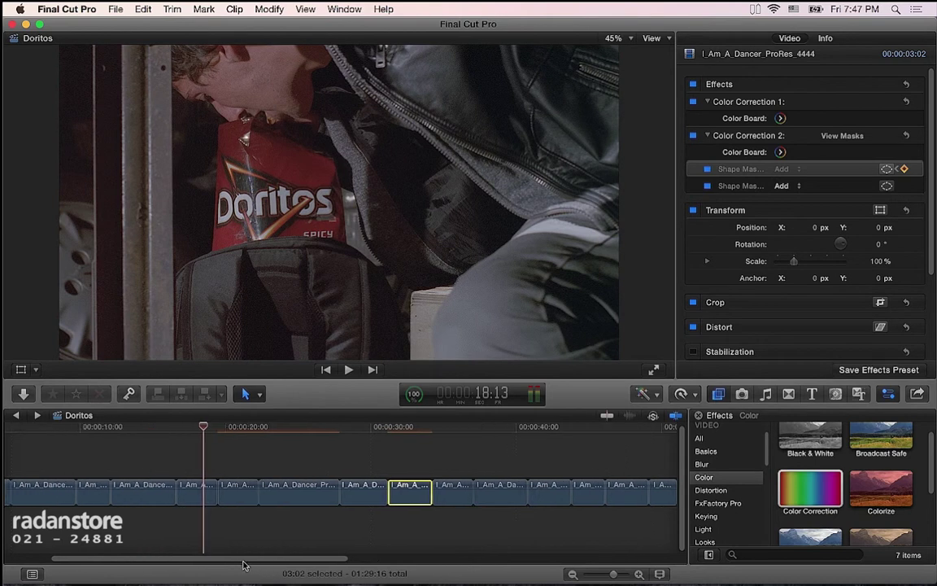
pyautogui.moveTo(210, 432); pyautogui.dragTo(207, 433)
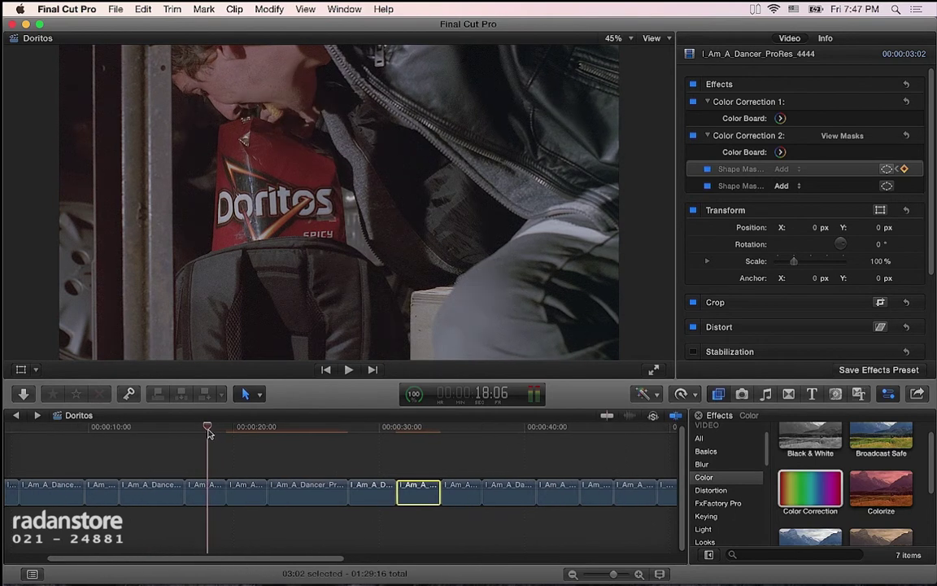
pyautogui.click(211, 486)
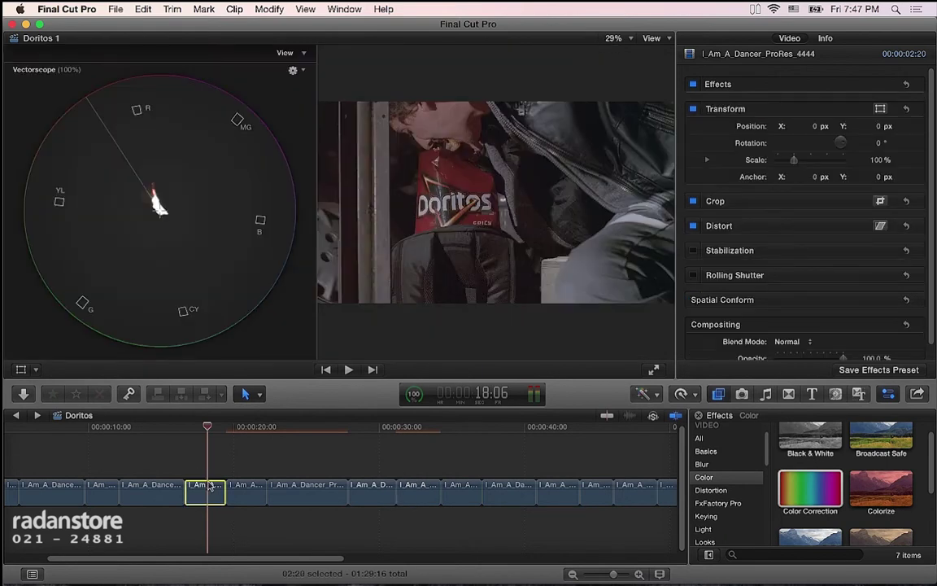
# Step: In the Color Board's Exposure tab, set Shadows to -9%, Midtones to 6%, and Global to -1%
pyautogui.press('super+6')
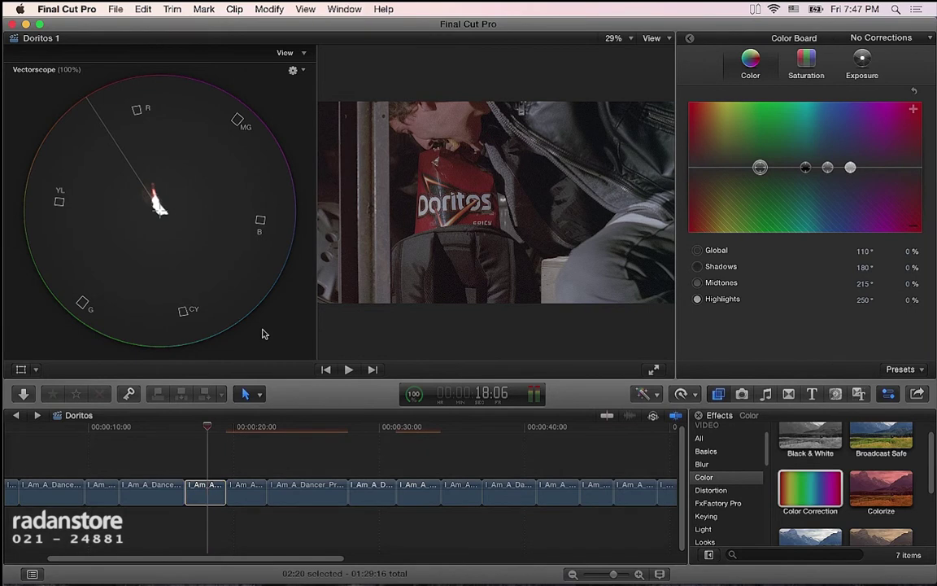
pyautogui.press('super+7')
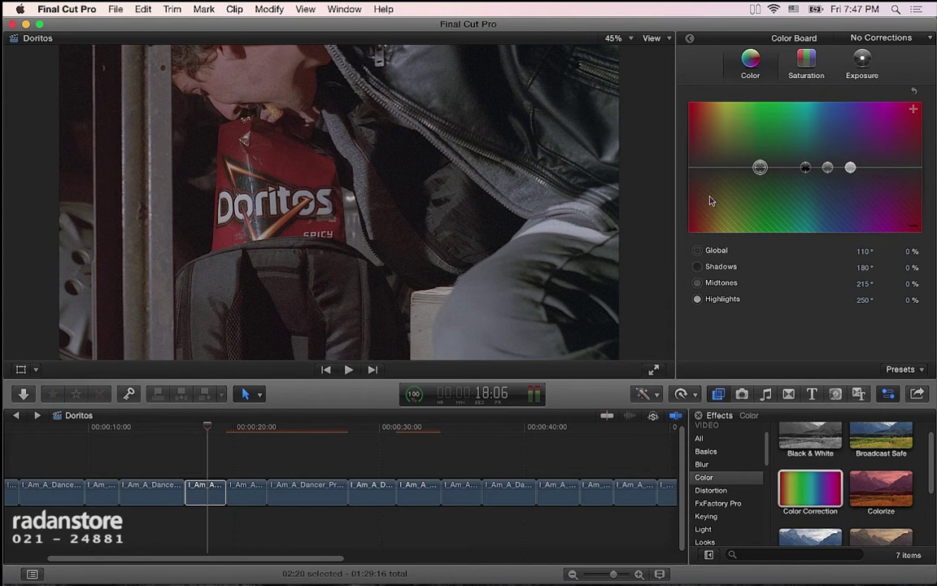
pyautogui.press('ctrl+super+e')
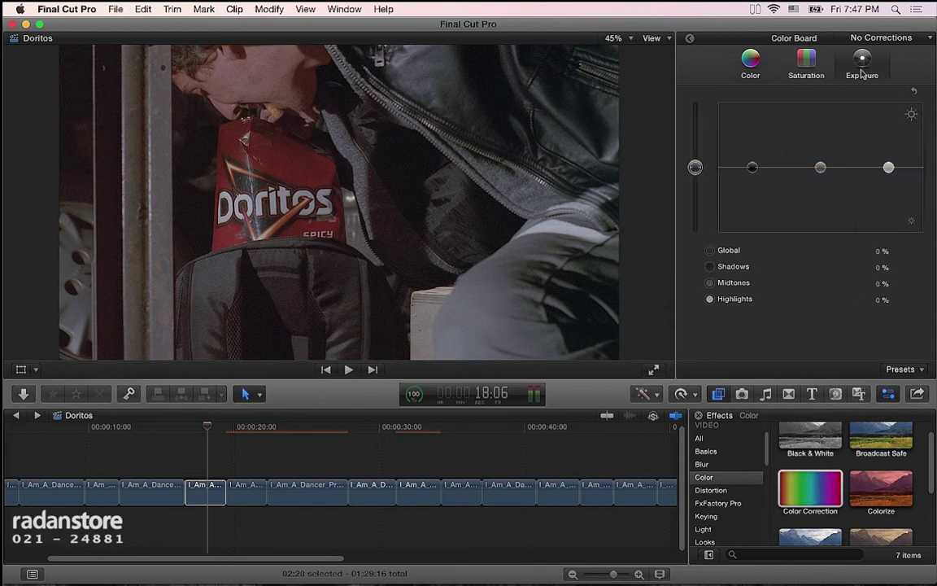
pyautogui.moveTo(752, 168); pyautogui.dragTo(753, 174)
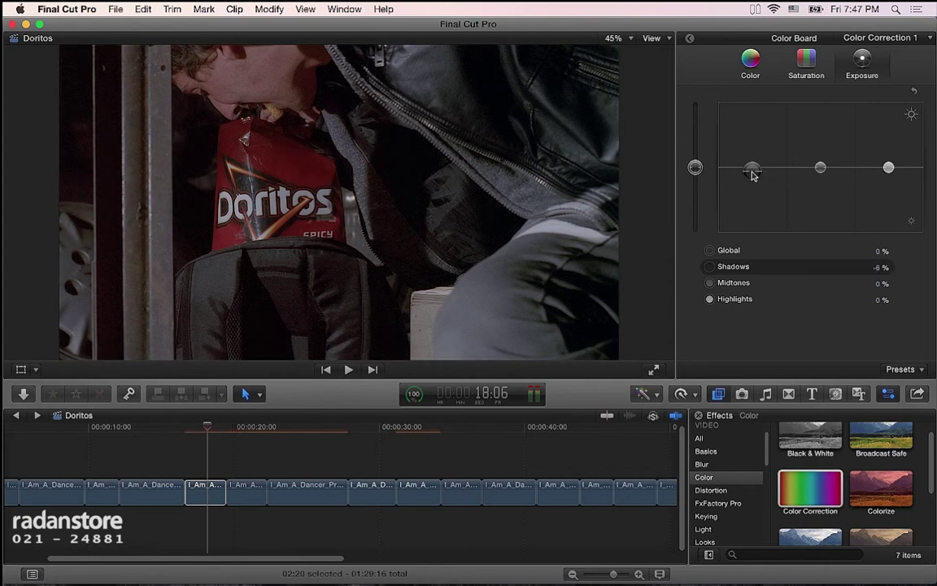
pyautogui.moveTo(821, 171); pyautogui.dragTo(821, 164)
pyautogui.moveTo(754, 172); pyautogui.dragTo(757, 174)
pyautogui.moveTo(888, 168); pyautogui.dragTo(888, 168)
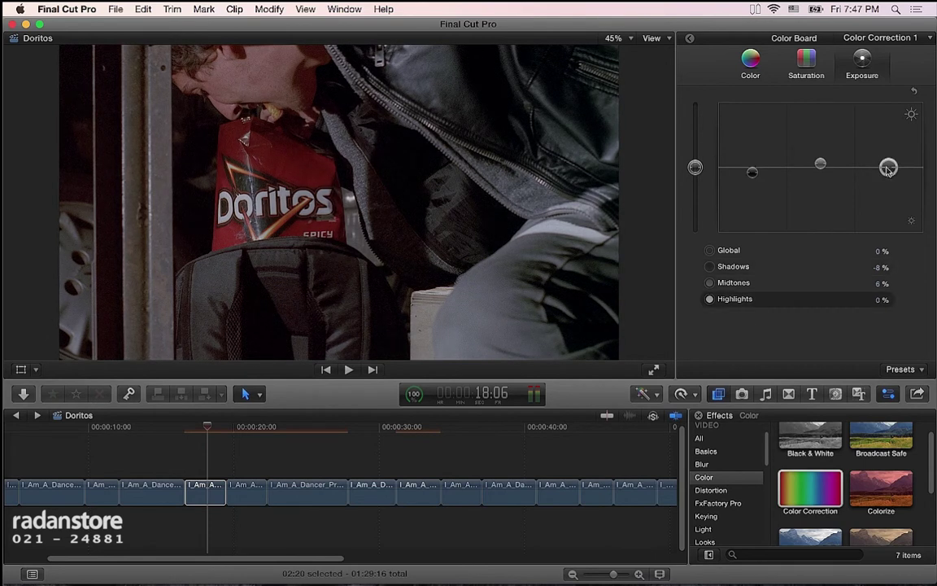
pyautogui.click(697, 173)
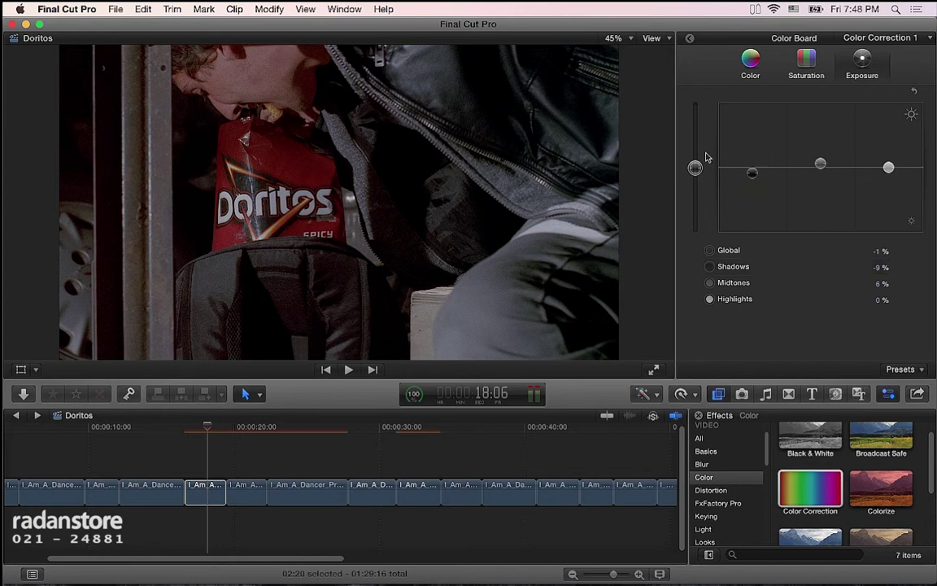
# Step: In the Color tab, tint the Doritos shot's shadows toward teal
pyautogui.click(753, 59)
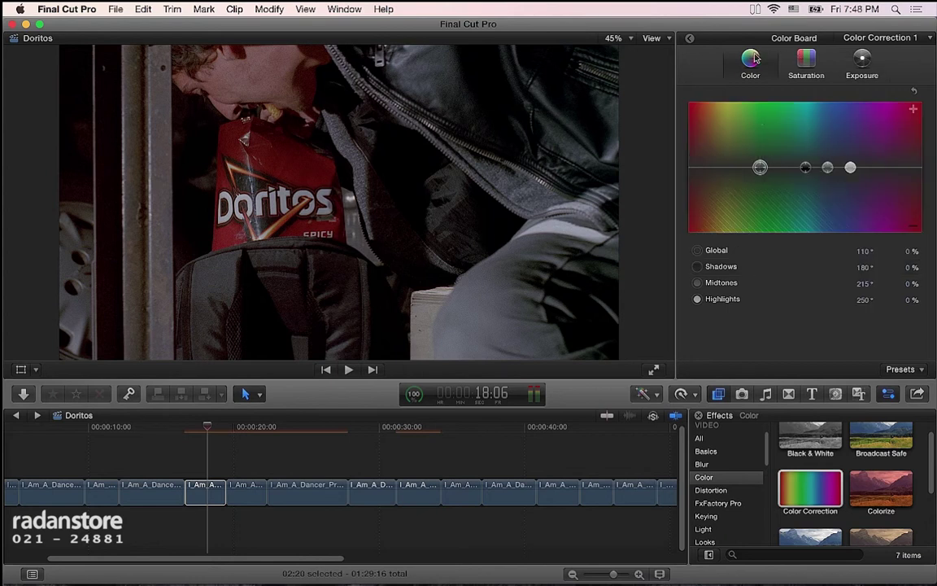
pyautogui.click(804, 169)
pyautogui.moveTo(807, 172); pyautogui.dragTo(808, 165)
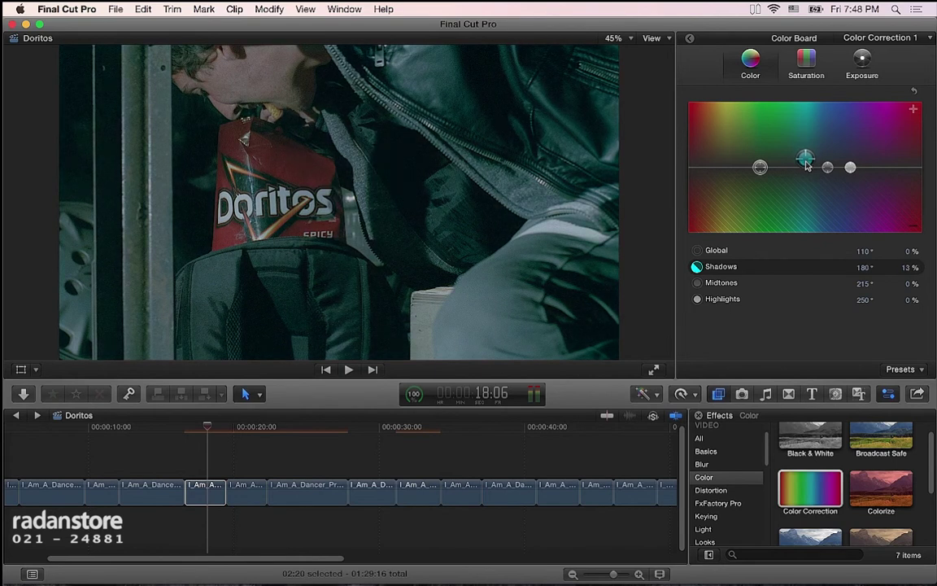
# Step: Try warming the midtones, reset them, and settle the shadow teal at 178°, 5%
pyautogui.moveTo(828, 169); pyautogui.dragTo(713, 158)
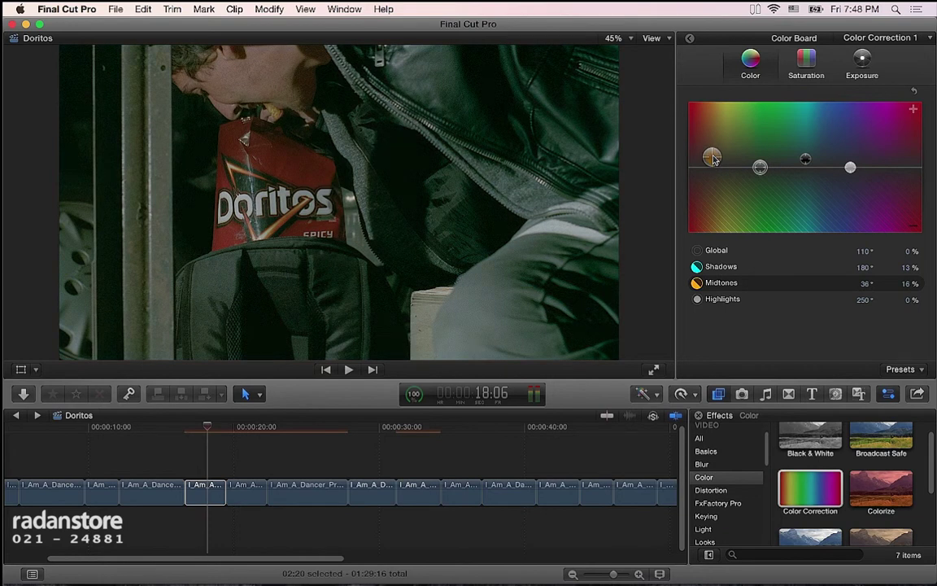
pyautogui.moveTo(710, 160); pyautogui.dragTo(718, 160)
pyautogui.moveTo(716, 159); pyautogui.dragTo(720, 157)
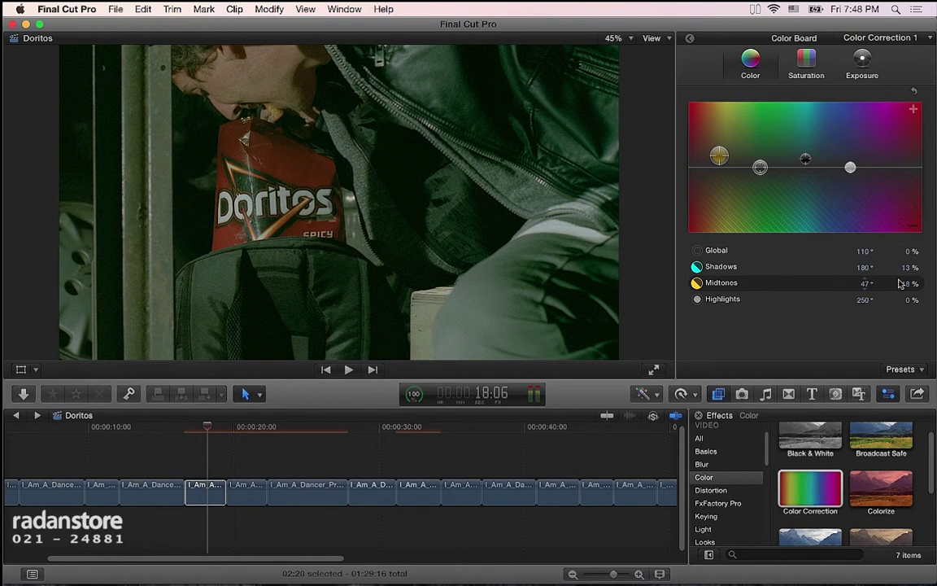
pyautogui.press('Delete')
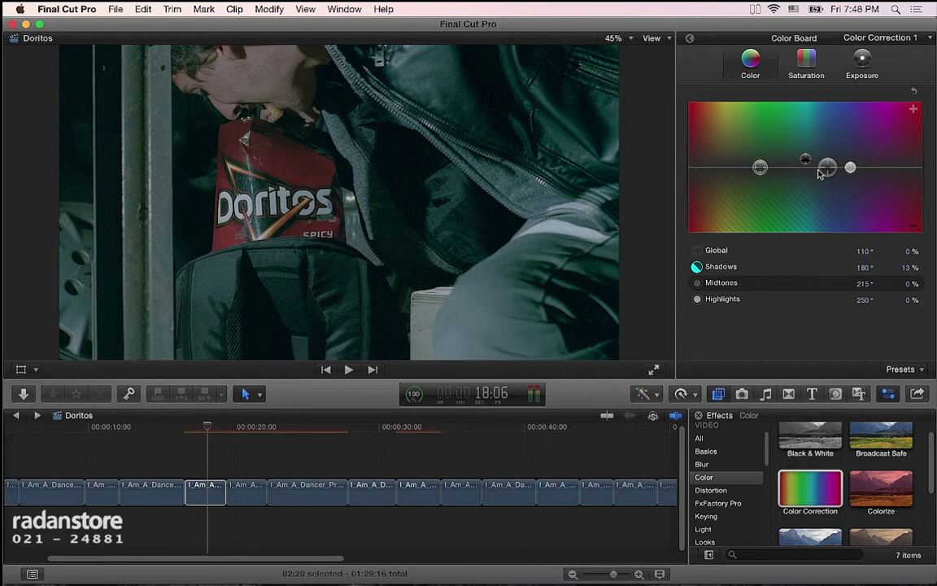
pyautogui.moveTo(806, 158); pyautogui.dragTo(809, 167)
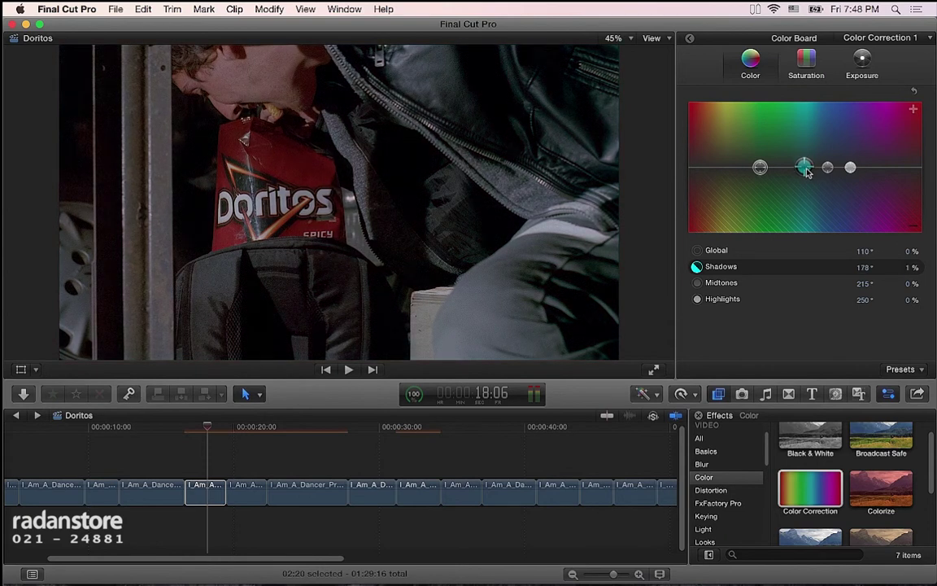
pyautogui.moveTo(807, 170); pyautogui.dragTo(808, 170)
# Step: Apply a second Color Correction to the Doritos clip and add a shape mask to it
pyautogui.press('super+6')
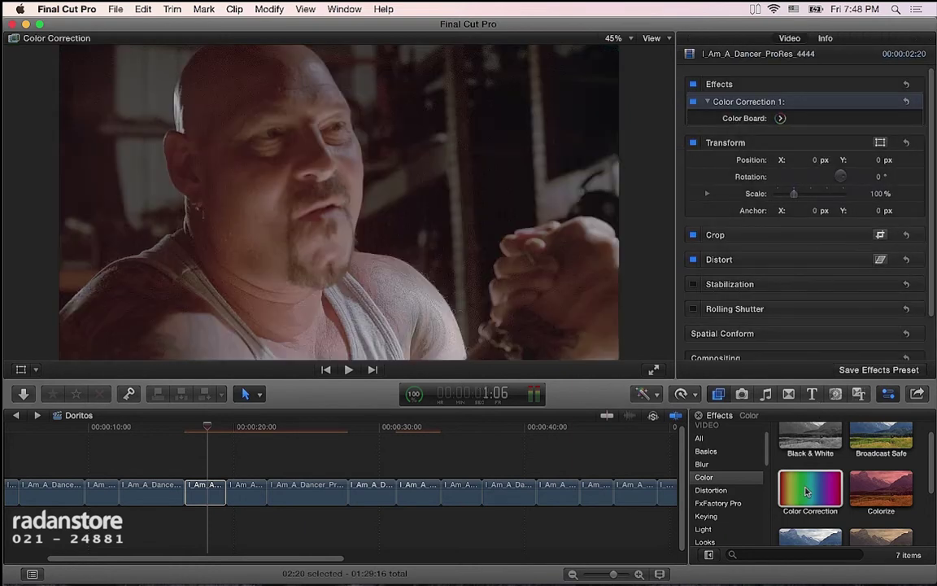
pyautogui.moveTo(310, 497); pyautogui.dragTo(205, 491)
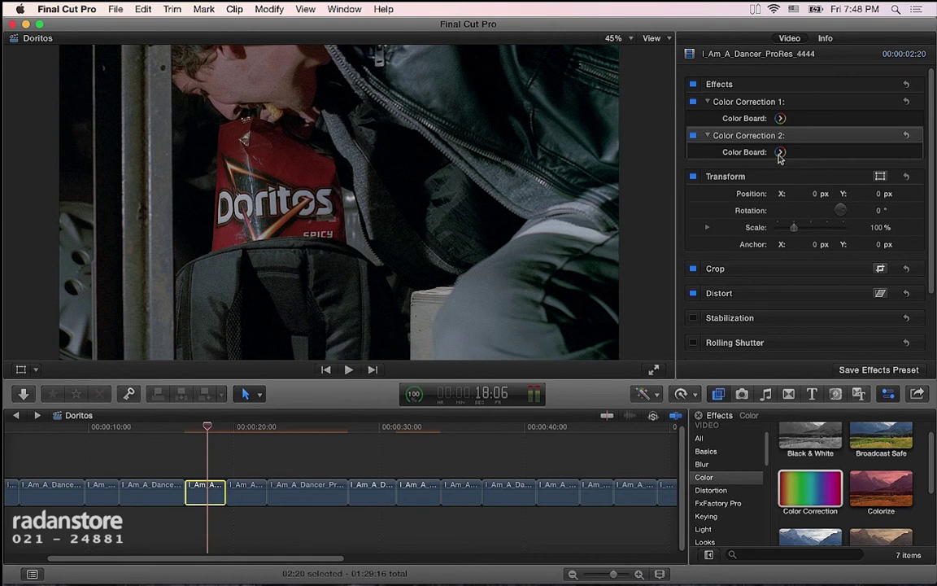
pyautogui.click(880, 135)
pyautogui.click(814, 137)
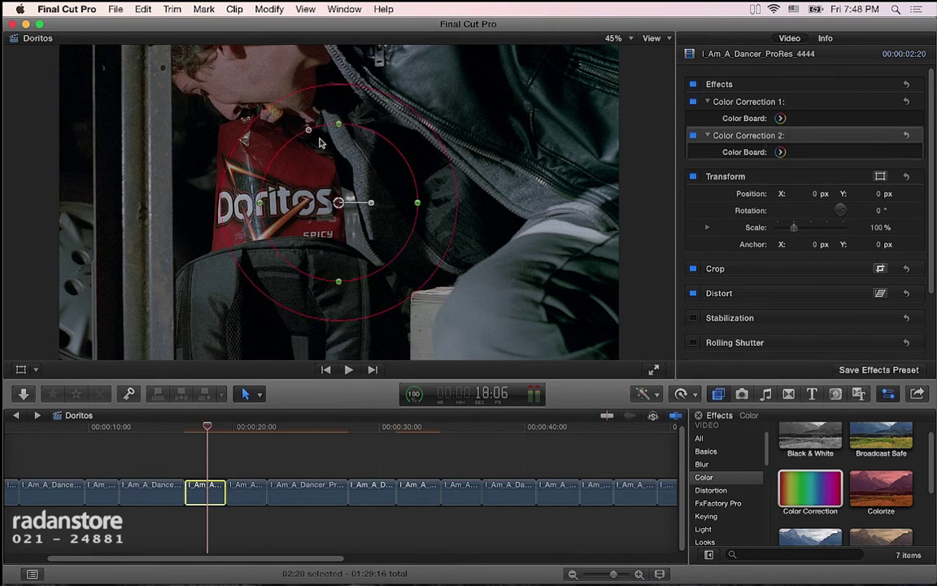
# Step: Shape the mask into a tall, soft rounded square over the bag and head
pyautogui.moveTo(311, 140); pyautogui.dragTo(266, 114)
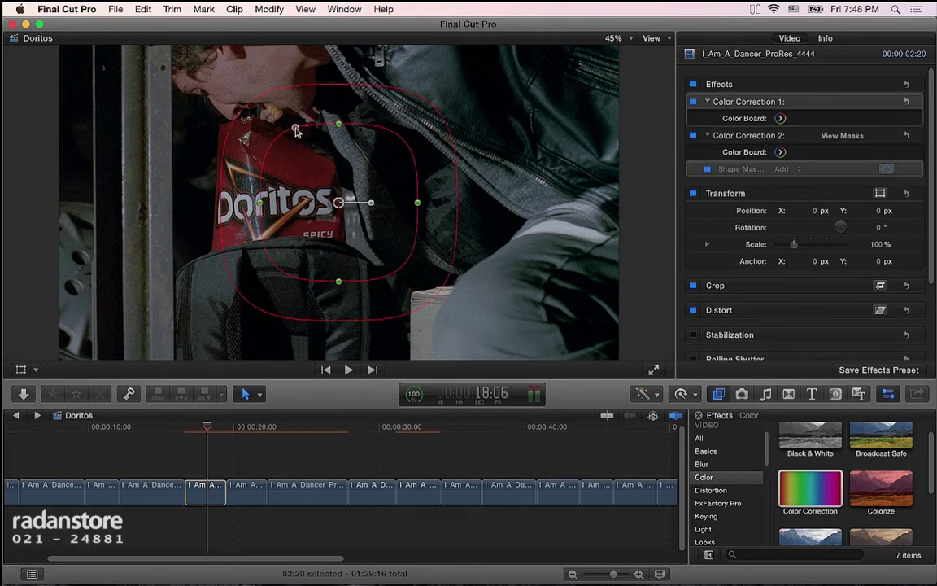
pyautogui.moveTo(417, 203)
pyautogui.mouseDown()
pyautogui.moveTo(389, 204)
pyautogui.moveTo(254, 149)
pyautogui.mouseUp()
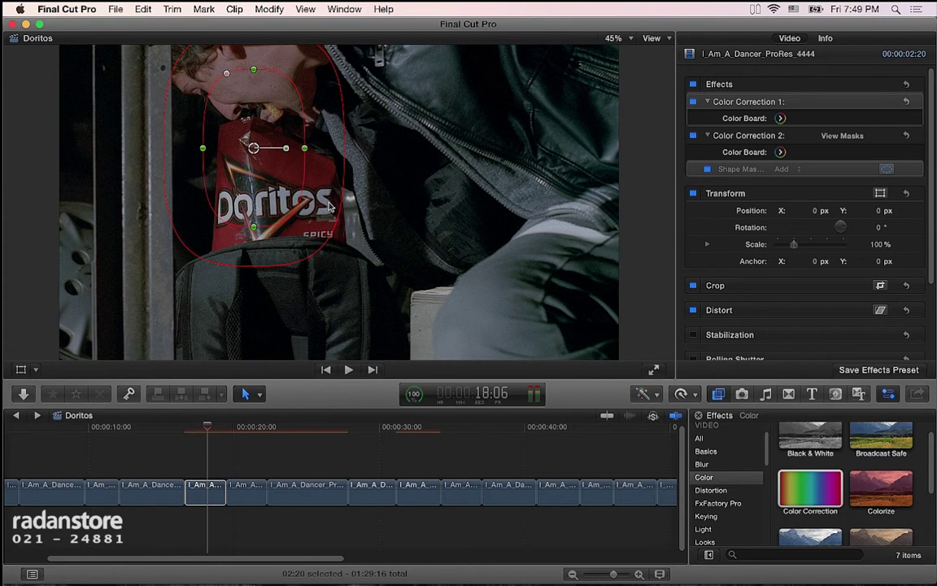
pyautogui.moveTo(330, 208); pyautogui.dragTo(366, 214)
pyautogui.moveTo(306, 150); pyautogui.dragTo(343, 152)
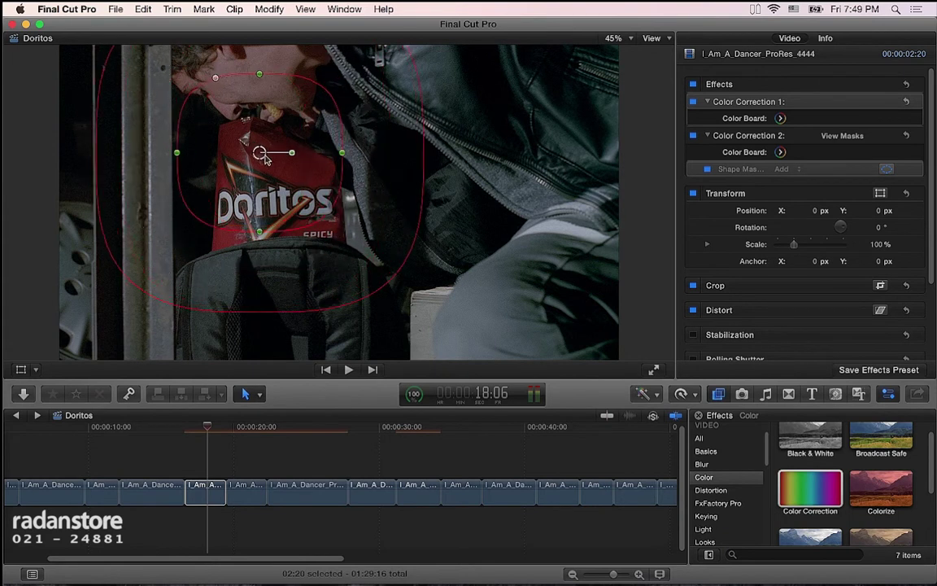
pyautogui.moveTo(261, 153); pyautogui.dragTo(263, 154)
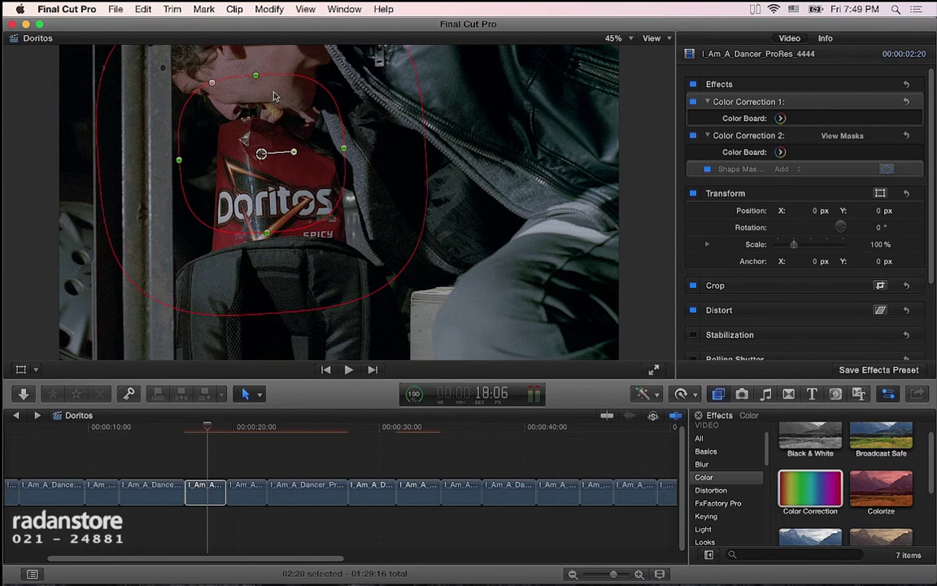
pyautogui.moveTo(256, 76); pyautogui.dragTo(257, 36)
pyautogui.moveTo(261, 154); pyautogui.dragTo(259, 130)
pyautogui.moveTo(105, 188); pyautogui.dragTo(140, 192)
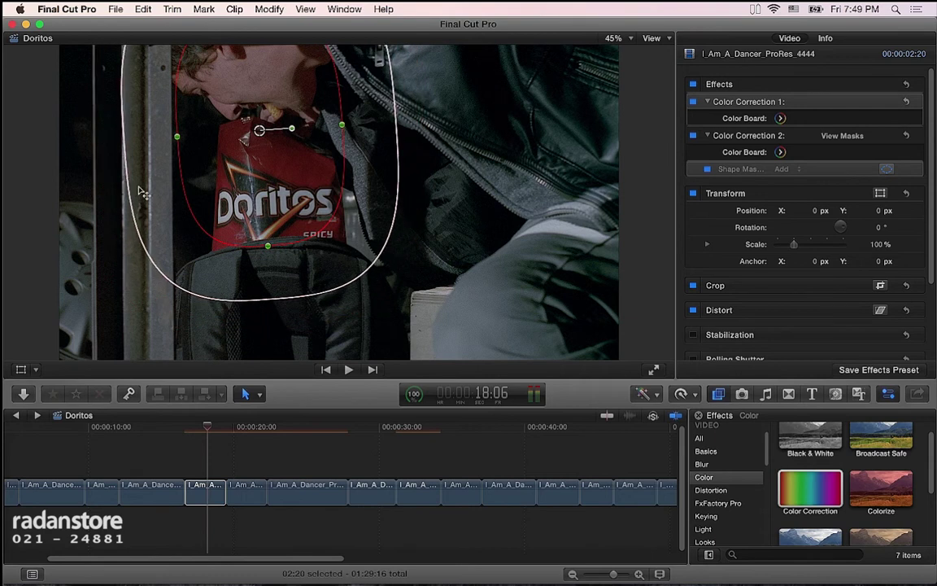
pyautogui.moveTo(259, 131); pyautogui.dragTo(262, 128)
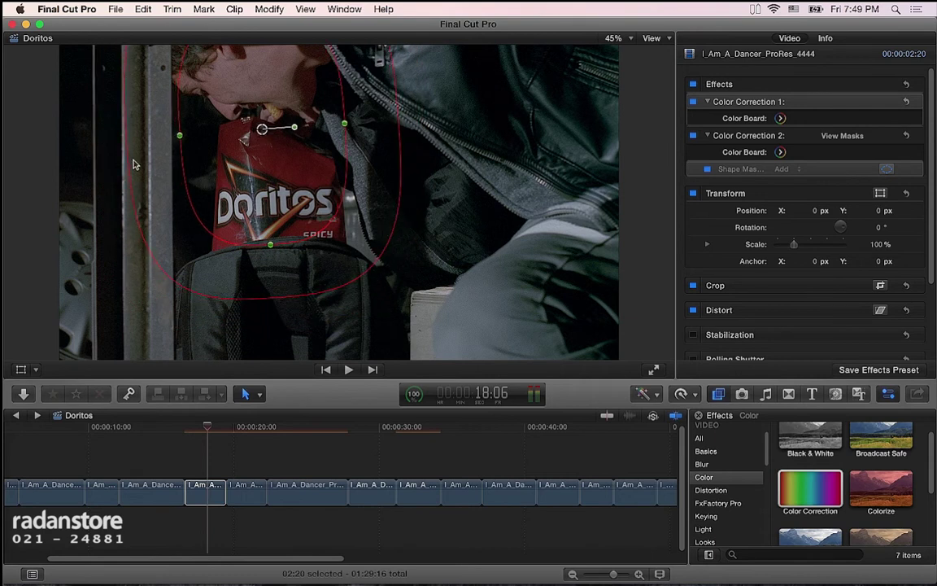
pyautogui.click(781, 152)
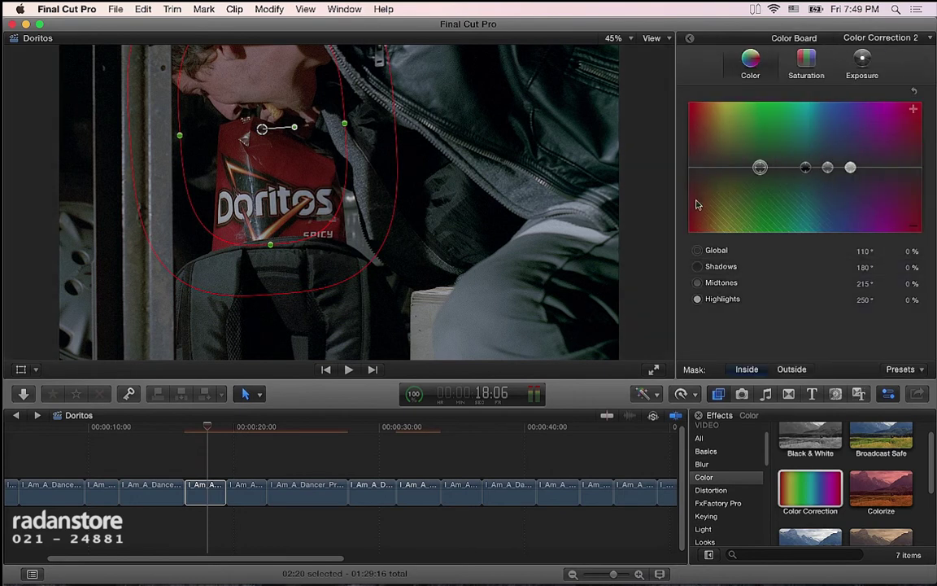
# Step: Extend the mask's feather and tint the shadows outside the mask teal
pyautogui.moveTo(363, 280); pyautogui.dragTo(371, 291)
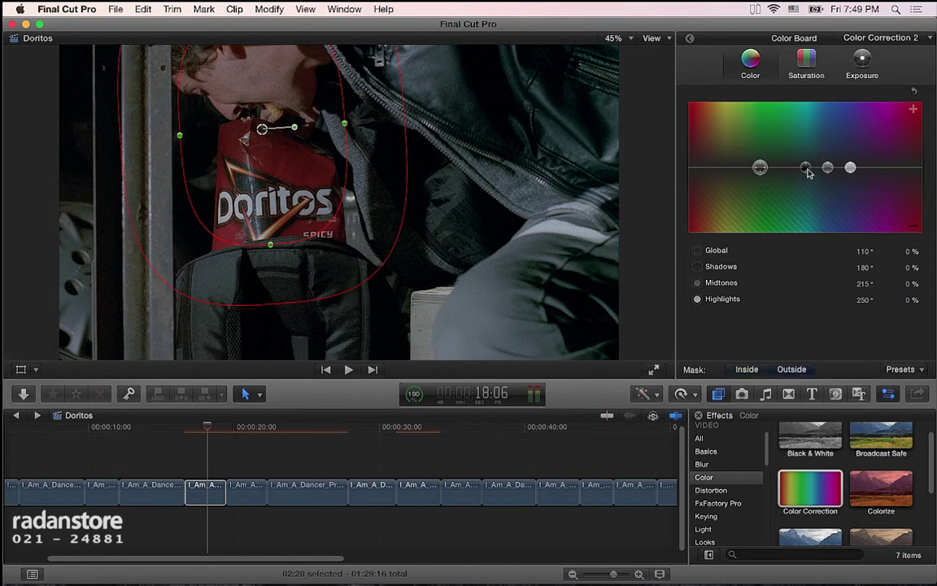
pyautogui.moveTo(806, 167)
pyautogui.mouseDown()
pyautogui.moveTo(807, 159)
pyautogui.moveTo(810, 167)
pyautogui.mouseUp()
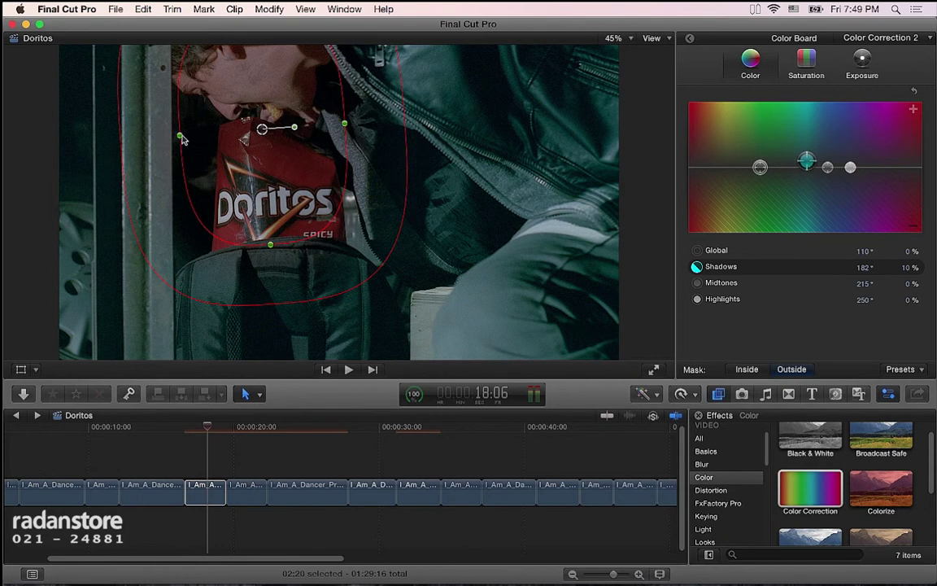
pyautogui.moveTo(178, 137); pyautogui.dragTo(188, 136)
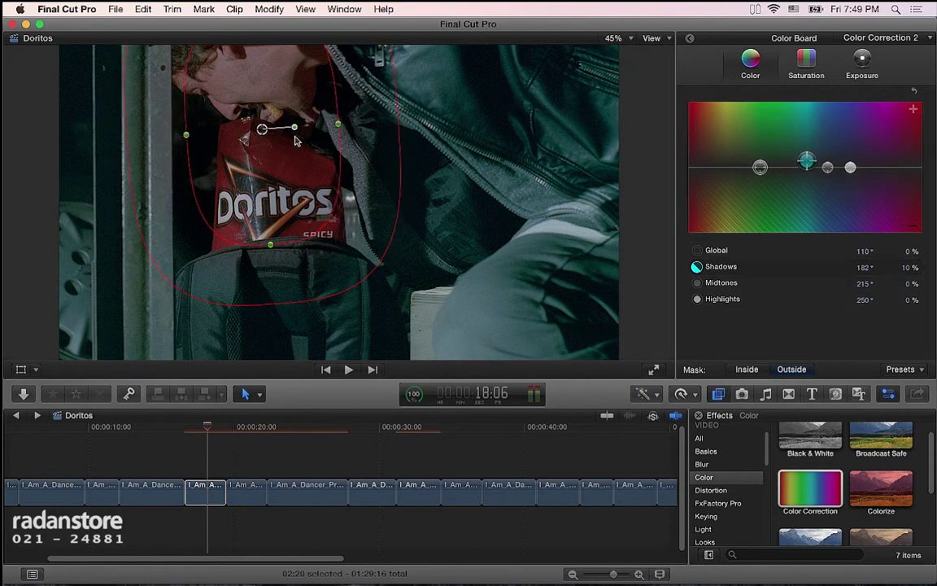
pyautogui.moveTo(263, 128); pyautogui.dragTo(262, 128)
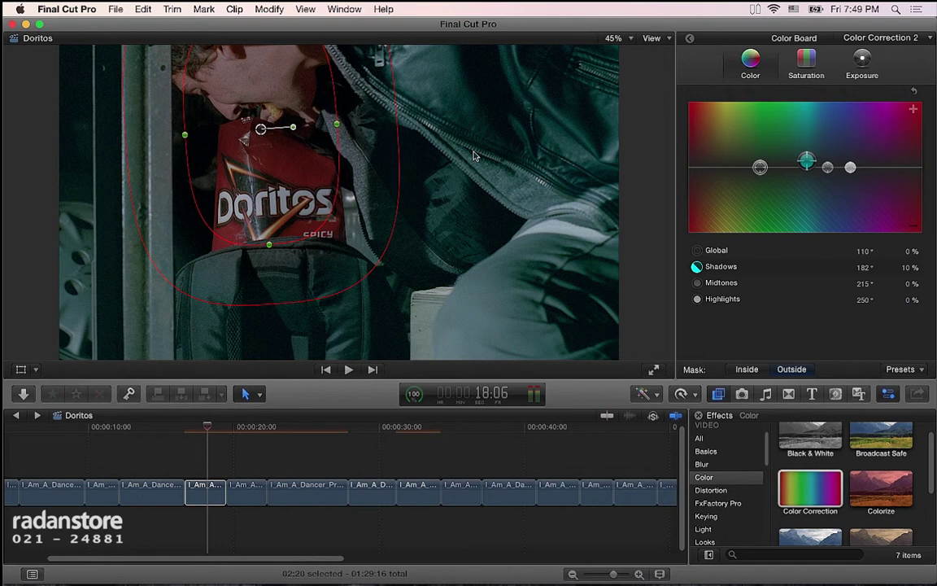
# Step: Warm the midtones inside the mask to 43° at 16%, raising the mask slightly
pyautogui.click(747, 370)
pyautogui.moveTo(827, 167); pyautogui.dragTo(716, 162)
pyautogui.moveTo(270, 244); pyautogui.dragTo(269, 230)
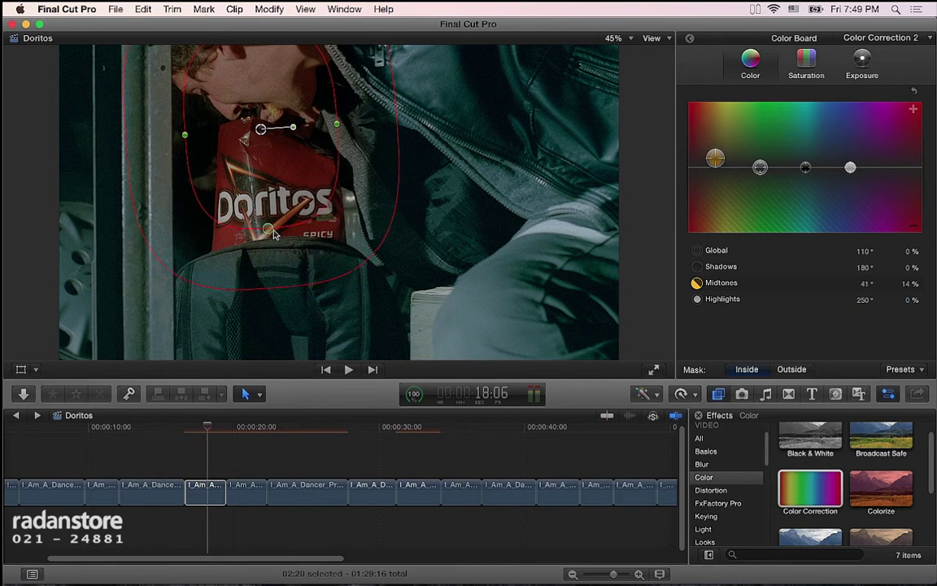
pyautogui.moveTo(262, 131); pyautogui.dragTo(252, 125)
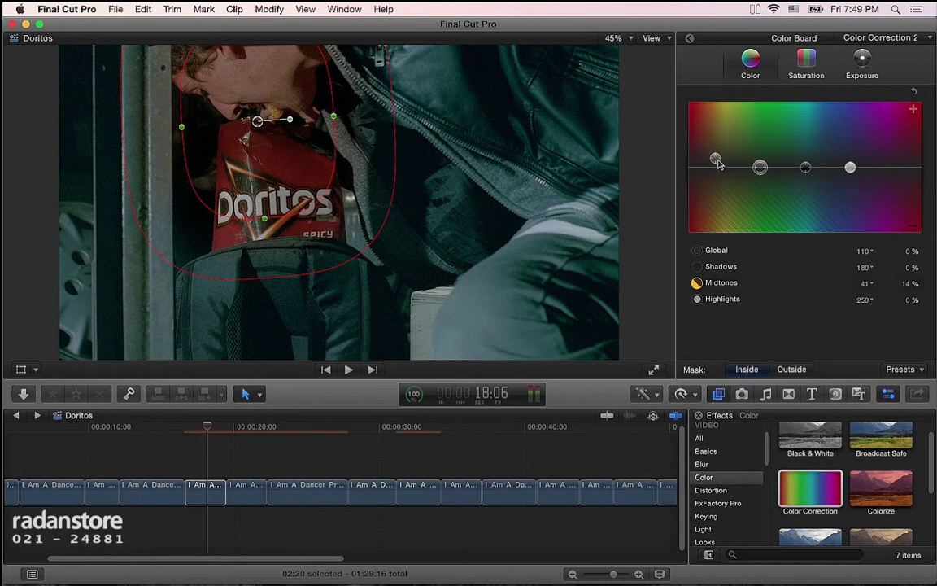
pyautogui.moveTo(716, 160); pyautogui.dragTo(718, 163)
# Step: Refine the mask's width, position and outer feather around the bag
pyautogui.moveTo(182, 128); pyautogui.dragTo(188, 128)
pyautogui.moveTo(257, 122); pyautogui.dragTo(255, 125)
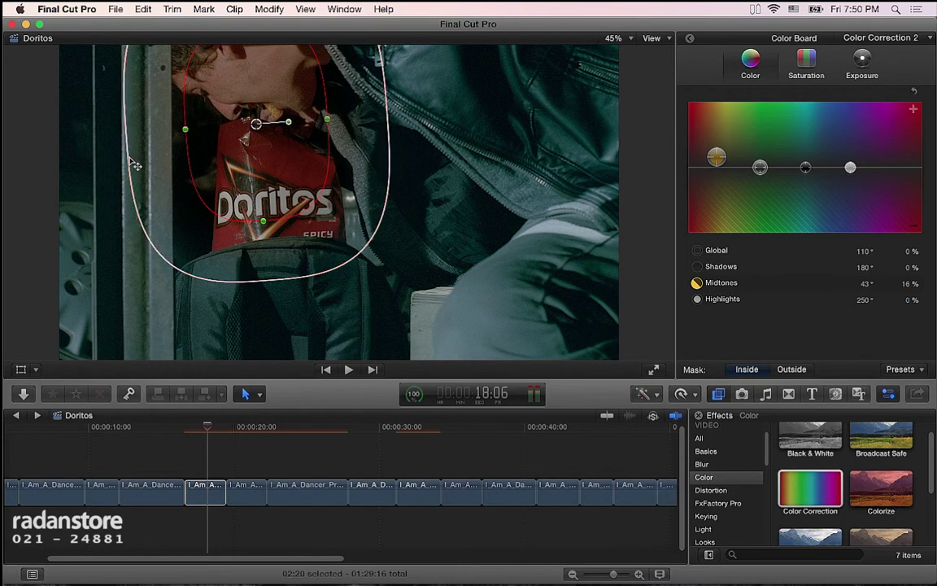
pyautogui.moveTo(130, 158); pyautogui.dragTo(183, 154)
pyautogui.moveTo(256, 124); pyautogui.dragTo(262, 127)
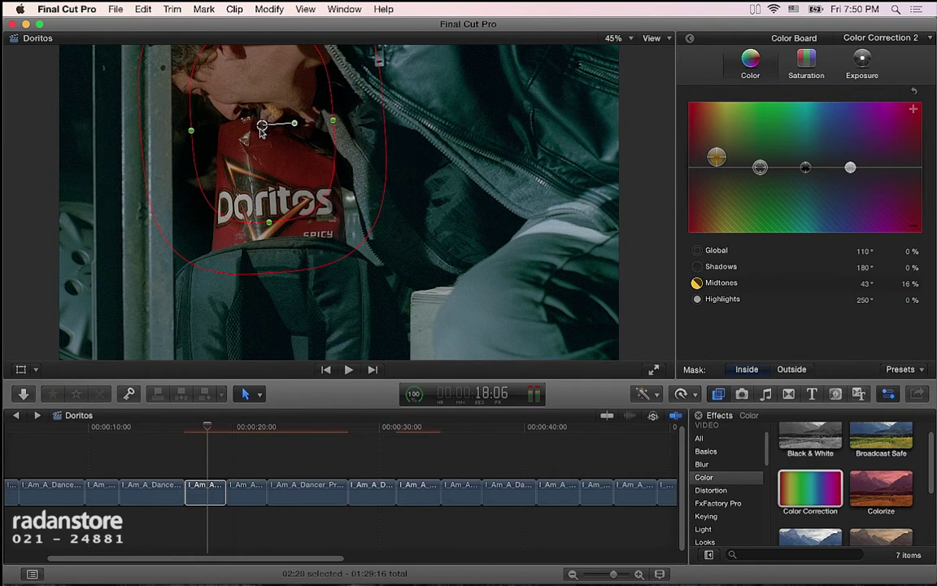
# Step: Apply a Gaussian blur to the Doritos clip and add a shape mask to it
pyautogui.click(734, 468)
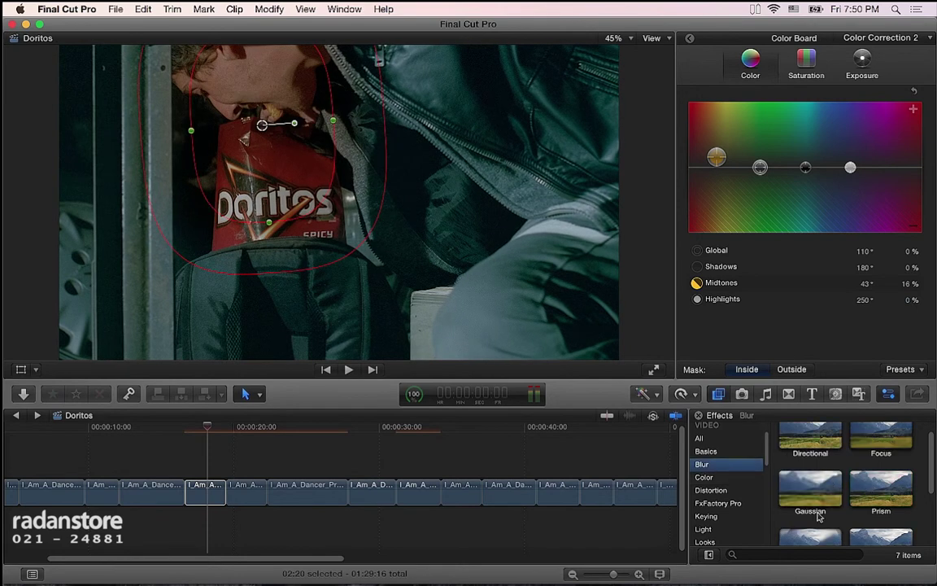
pyautogui.moveTo(825, 506); pyautogui.dragTo(211, 489)
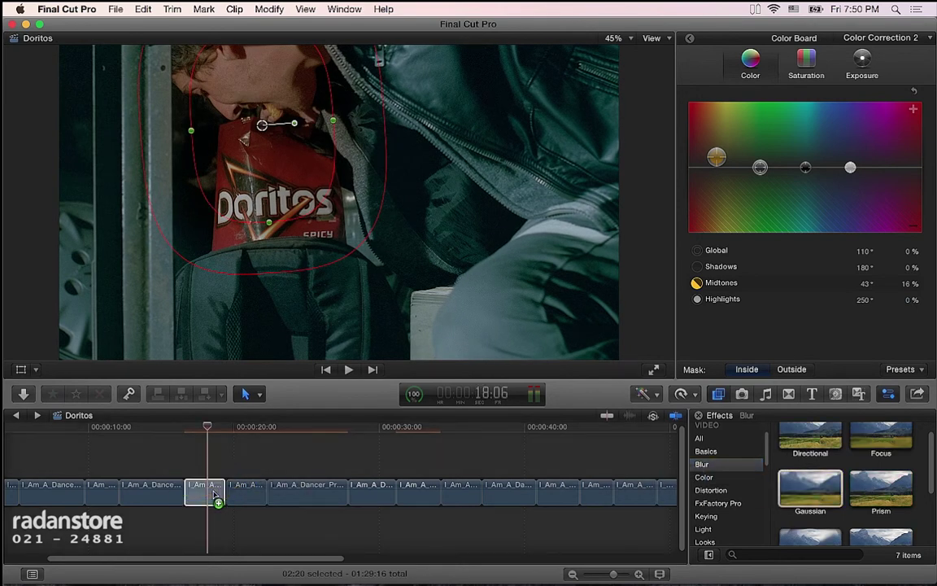
pyautogui.click(692, 39)
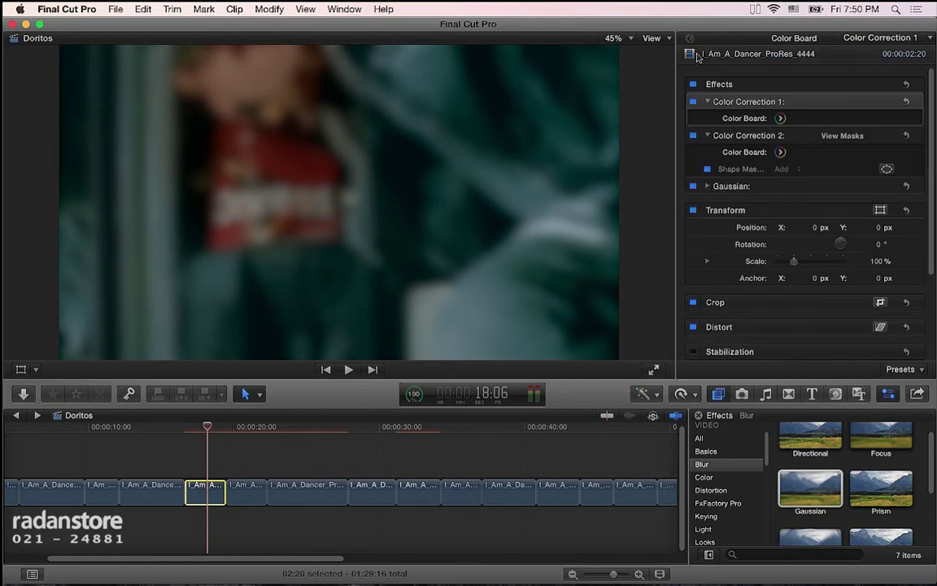
pyautogui.click(708, 186)
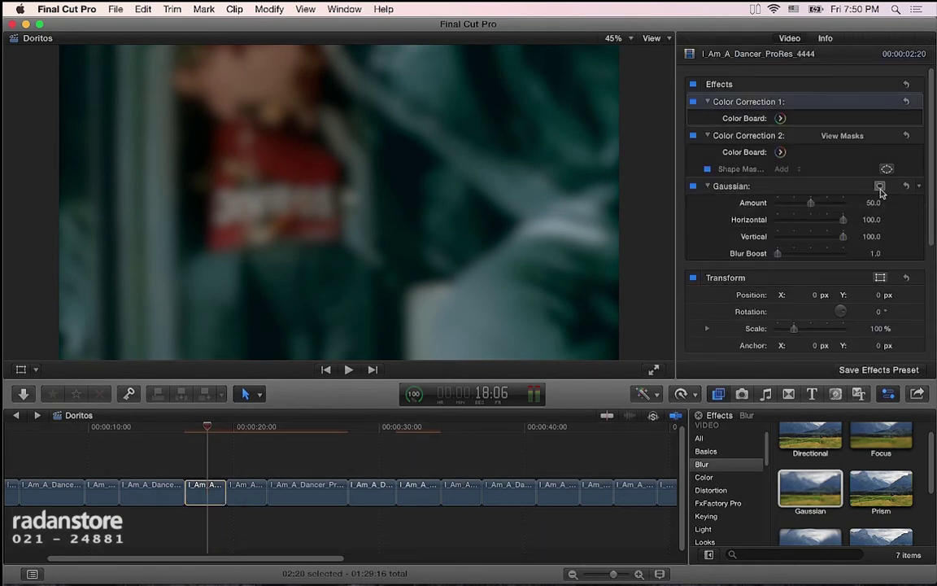
pyautogui.click(880, 186)
pyautogui.click(830, 190)
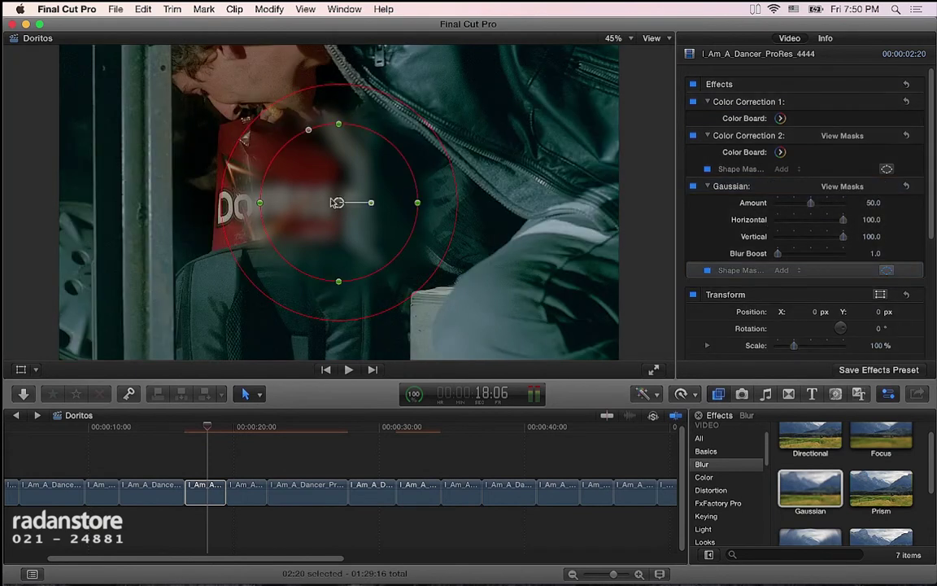
# Step: Shape the blur mask into a tall rounded square covering the bag and person
pyautogui.moveTo(295, 203)
pyautogui.mouseDown()
pyautogui.moveTo(220, 186)
pyautogui.moveTo(259, 162)
pyautogui.mouseUp()
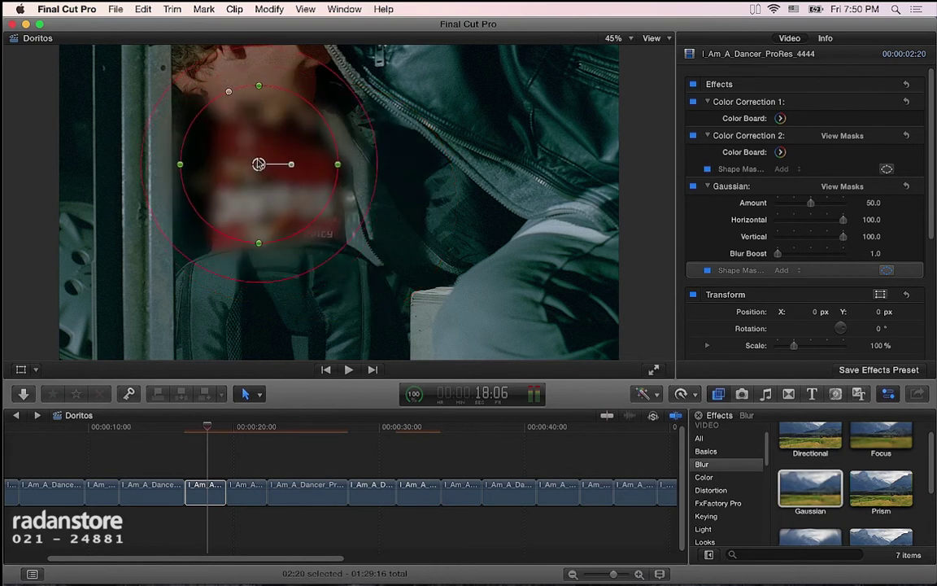
pyautogui.moveTo(228, 85); pyautogui.dragTo(213, 82)
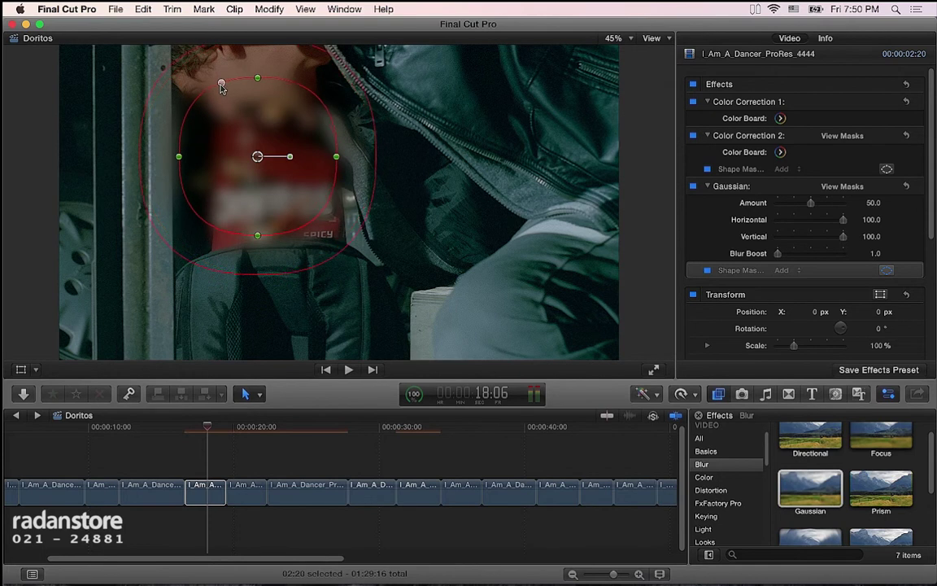
pyautogui.moveTo(293, 160); pyautogui.dragTo(274, 136)
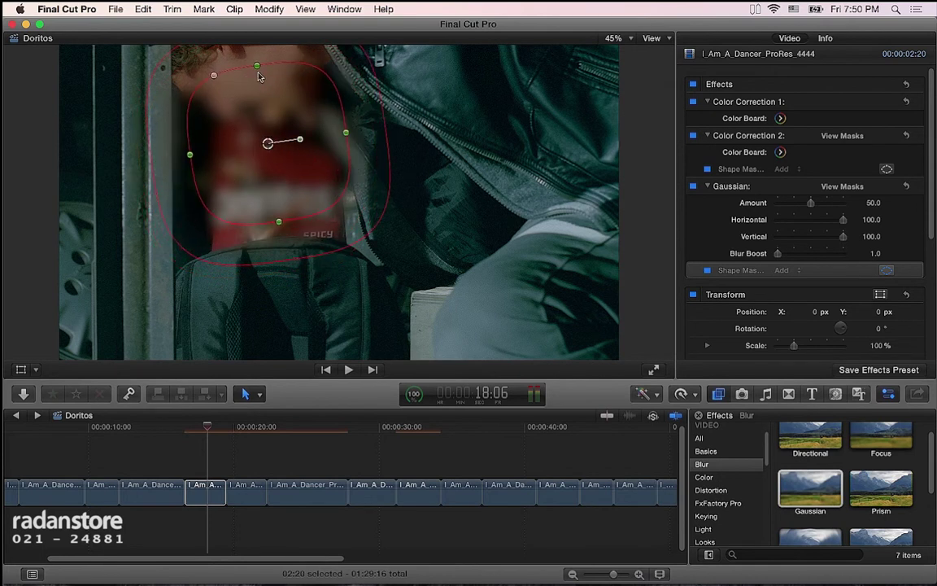
pyautogui.moveTo(257, 63); pyautogui.dragTo(232, 32)
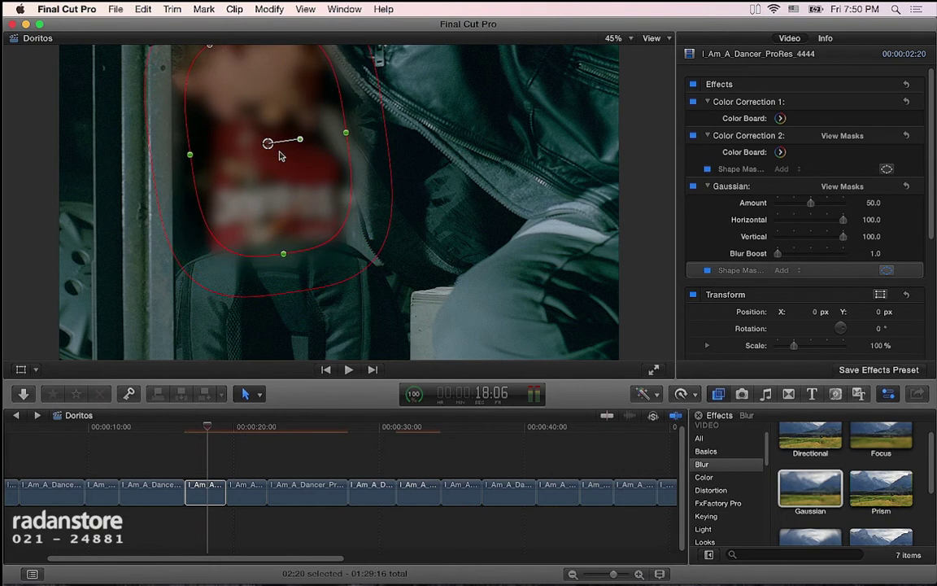
pyautogui.moveTo(267, 144); pyautogui.dragTo(265, 139)
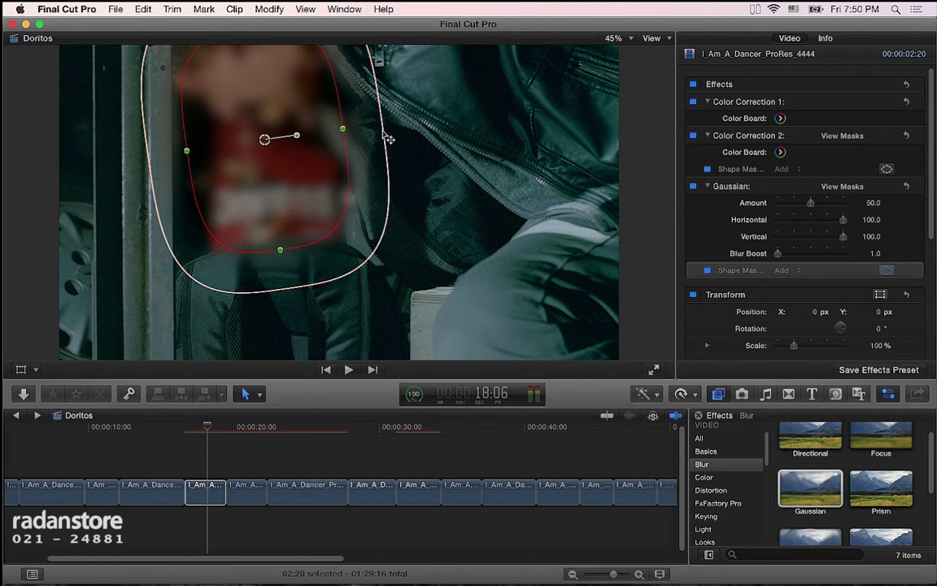
pyautogui.moveTo(264, 139); pyautogui.dragTo(272, 128)
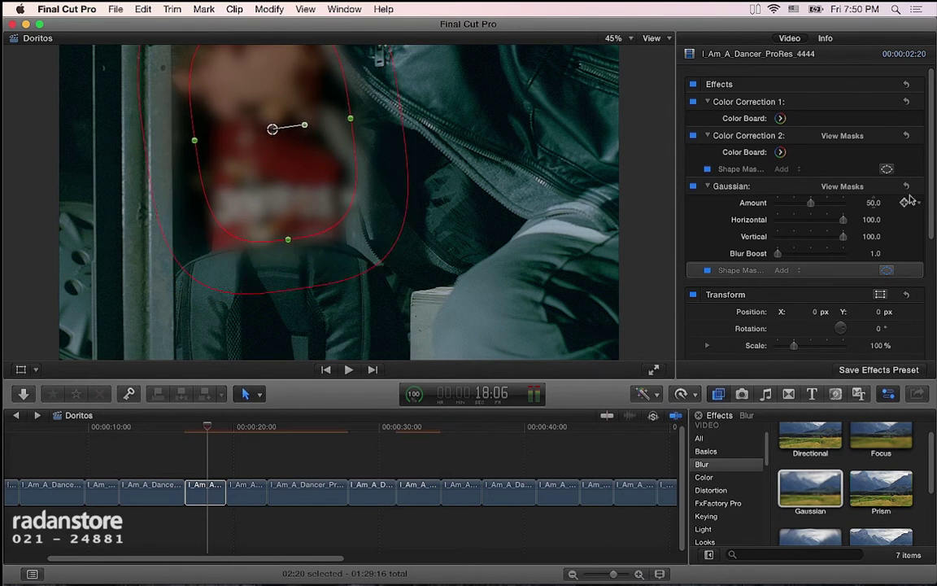
# Step: Invert the mask, widen its feather, and set blur Amount 8.15 and Blur Boost 1.29
pyautogui.click(842, 186)
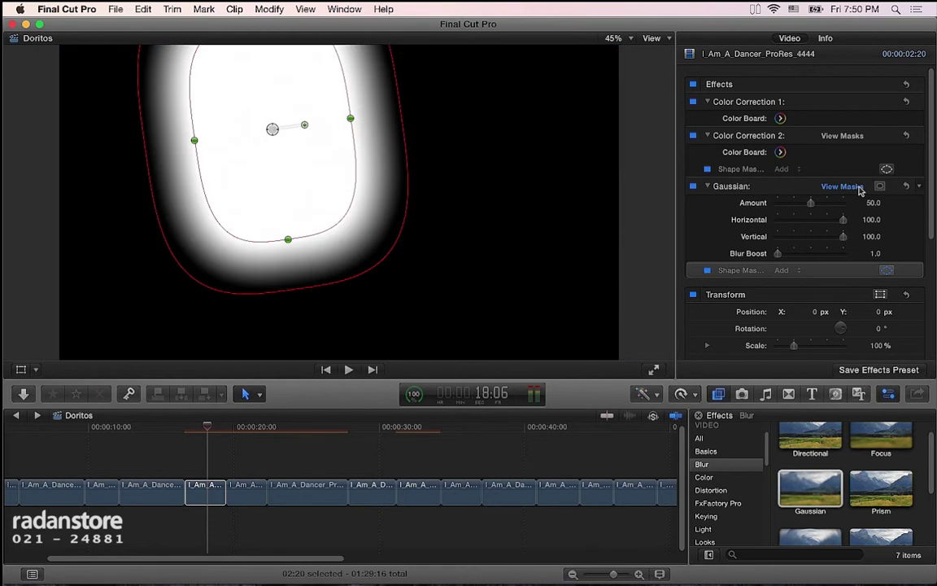
pyautogui.click(860, 189)
pyautogui.click(879, 186)
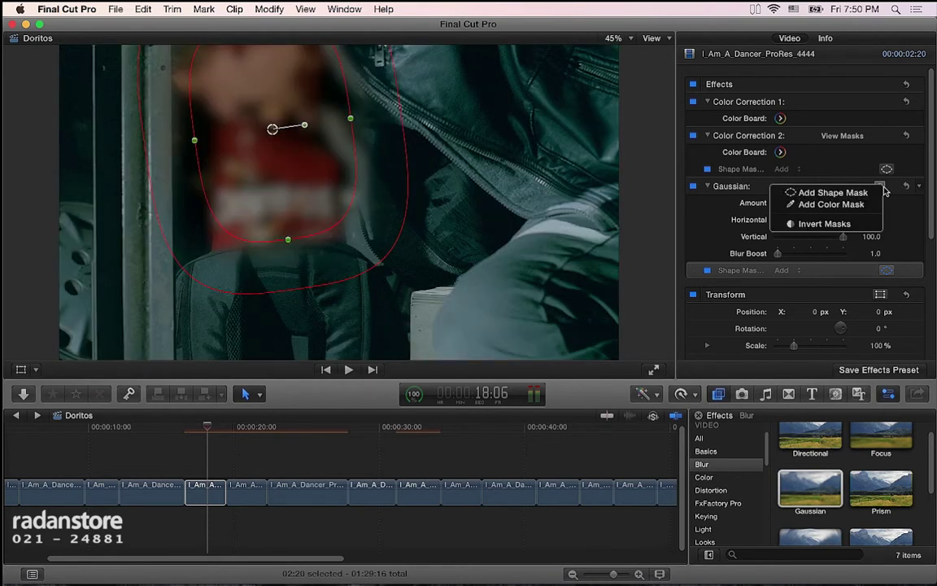
pyautogui.click(860, 223)
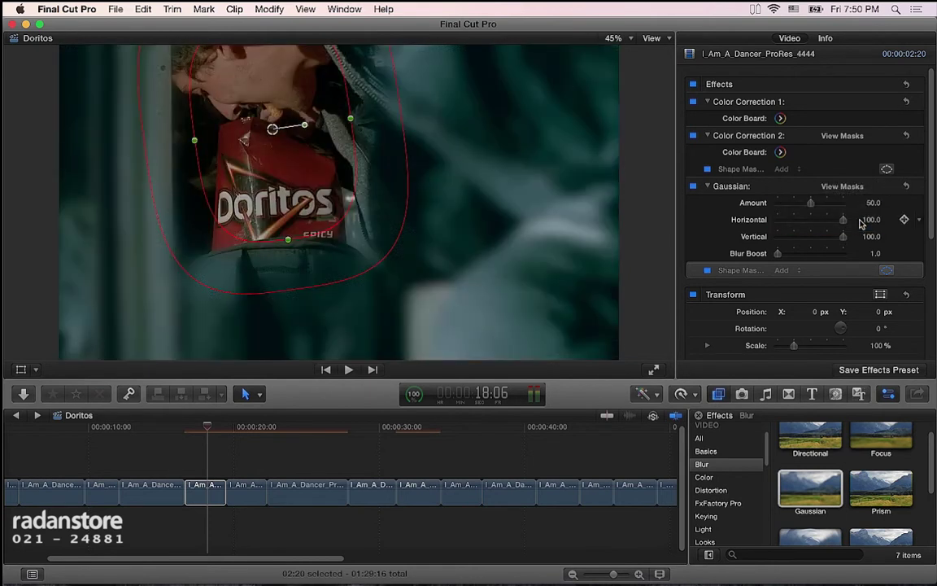
pyautogui.moveTo(354, 290); pyautogui.dragTo(349, 278)
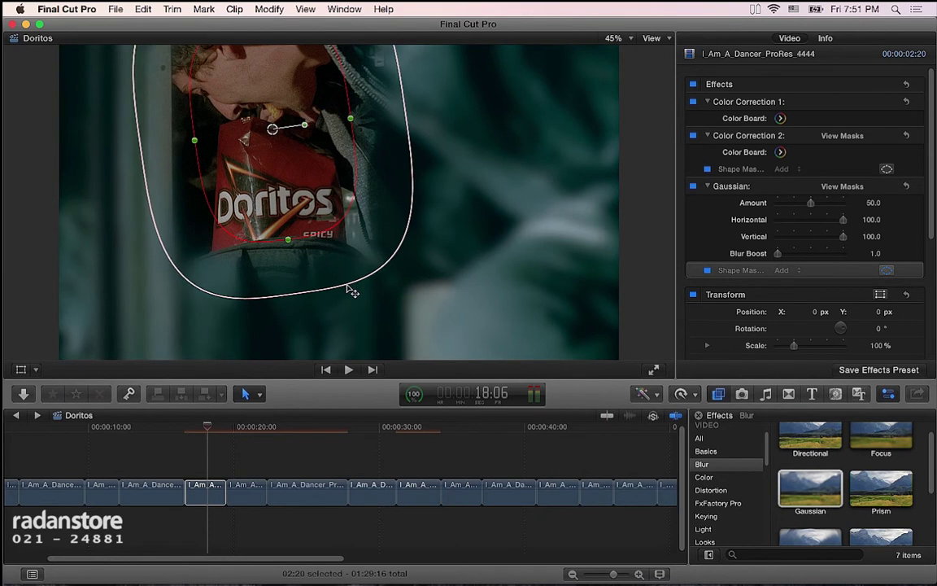
pyautogui.moveTo(810, 202); pyautogui.dragTo(785, 206)
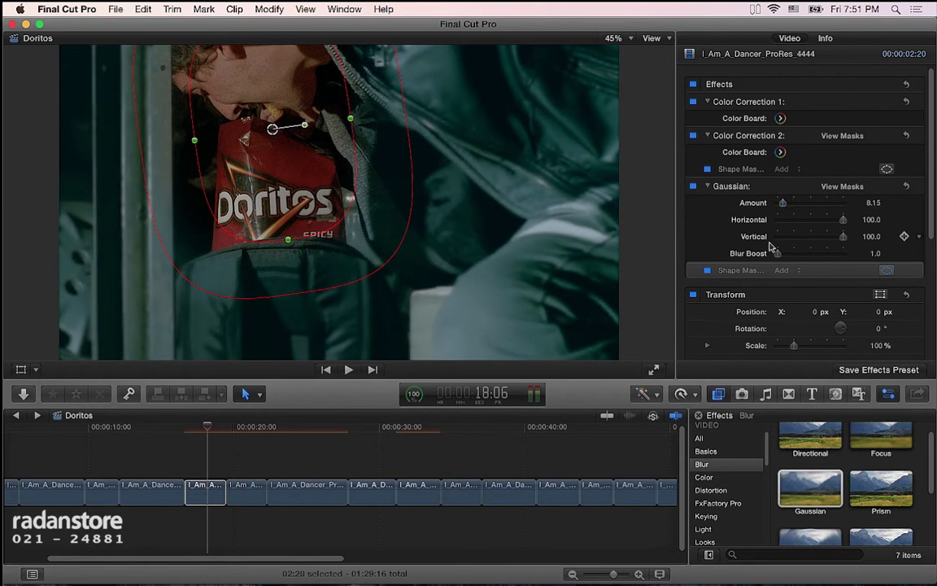
pyautogui.moveTo(778, 254); pyautogui.dragTo(781, 254)
# Step: In Color Correction 2's exposure, set inside Shadows -2%, Midtones 2%, and outside Global -2%
pyautogui.click(780, 152)
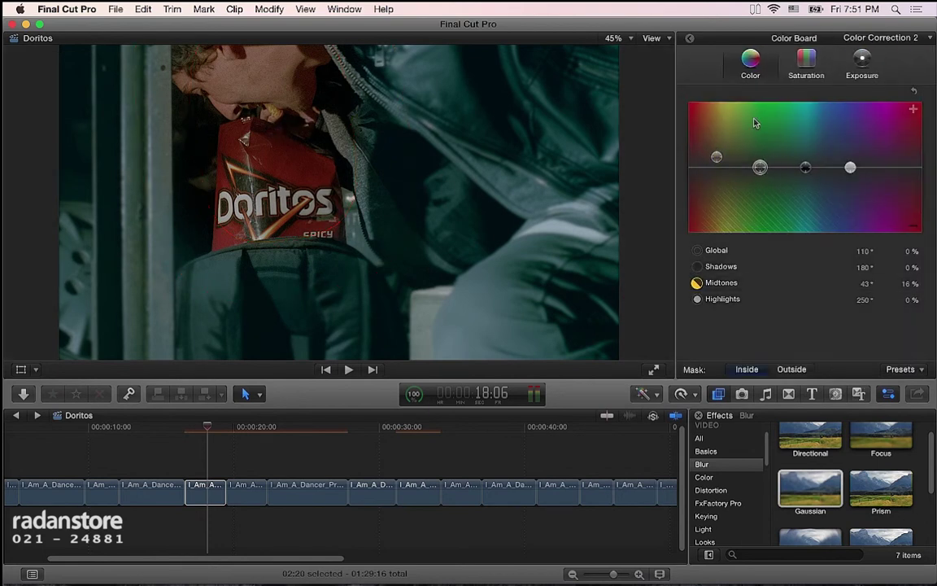
pyautogui.click(860, 62)
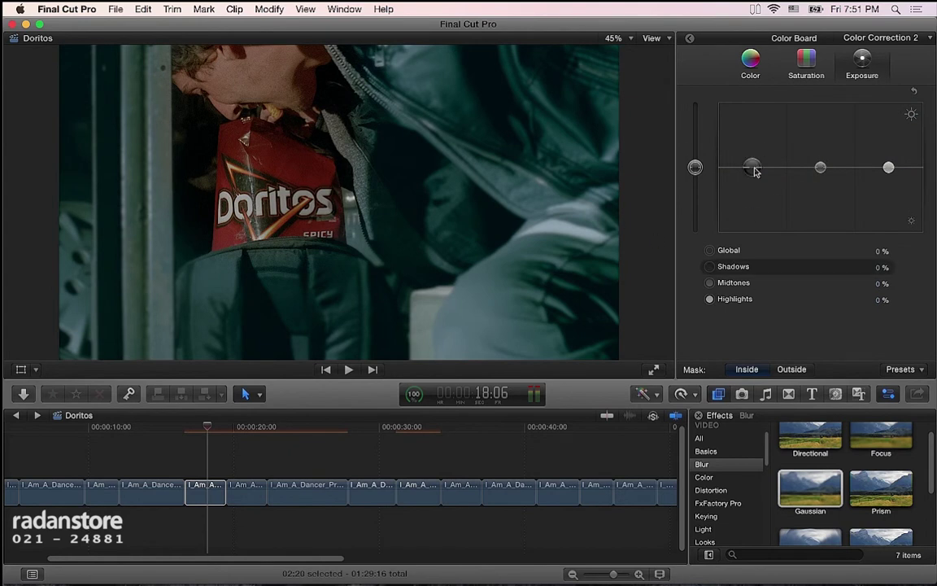
pyautogui.moveTo(755, 172); pyautogui.dragTo(755, 173)
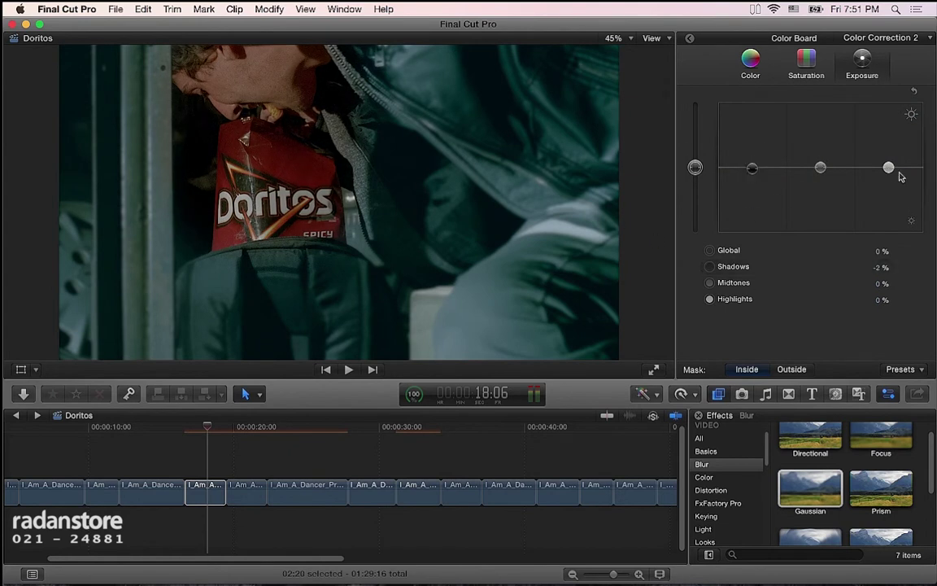
pyautogui.moveTo(825, 173); pyautogui.dragTo(825, 170)
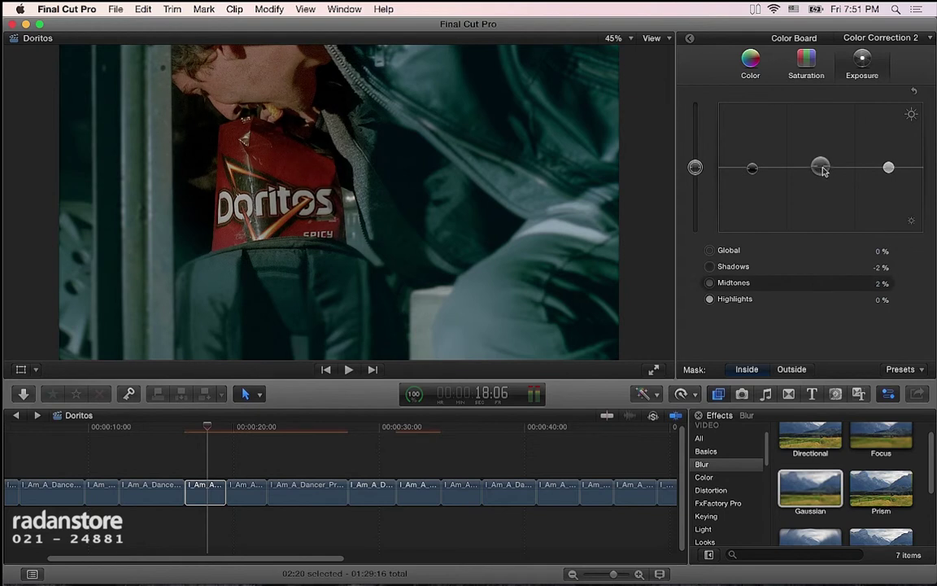
pyautogui.click(791, 368)
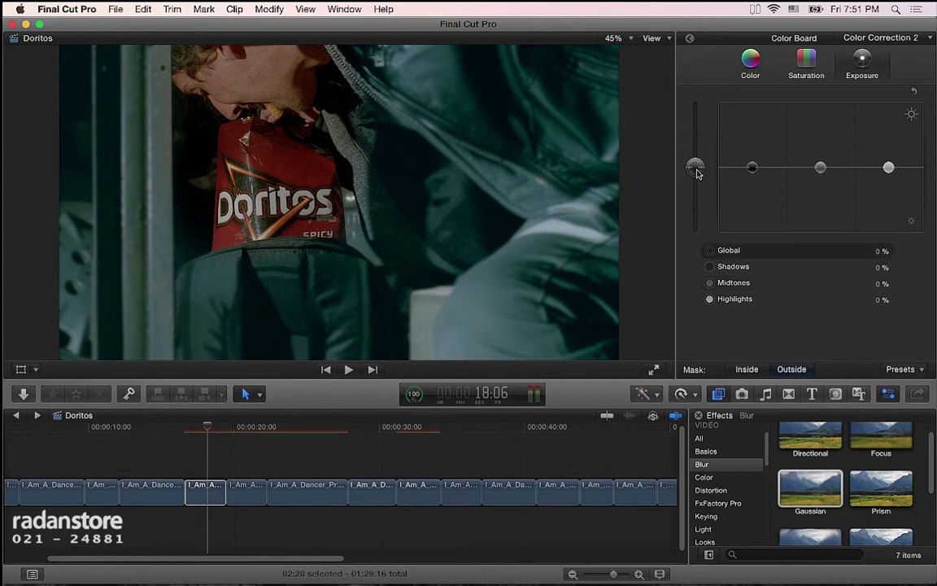
pyautogui.moveTo(696, 173); pyautogui.dragTo(696, 174)
pyautogui.press('super+6')
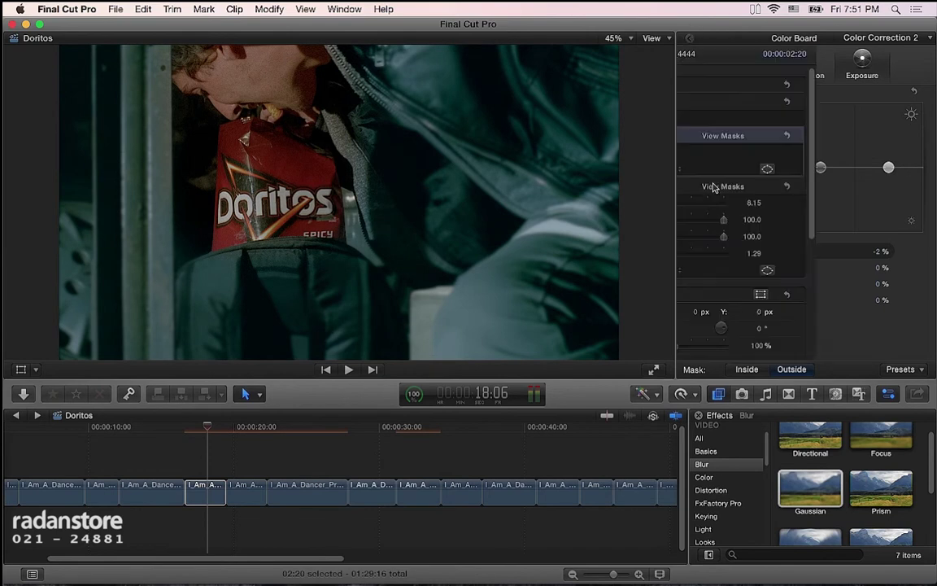
# Step: Apply a second Gaussian blur to the clip and add a shape mask to it
pyautogui.click(827, 477)
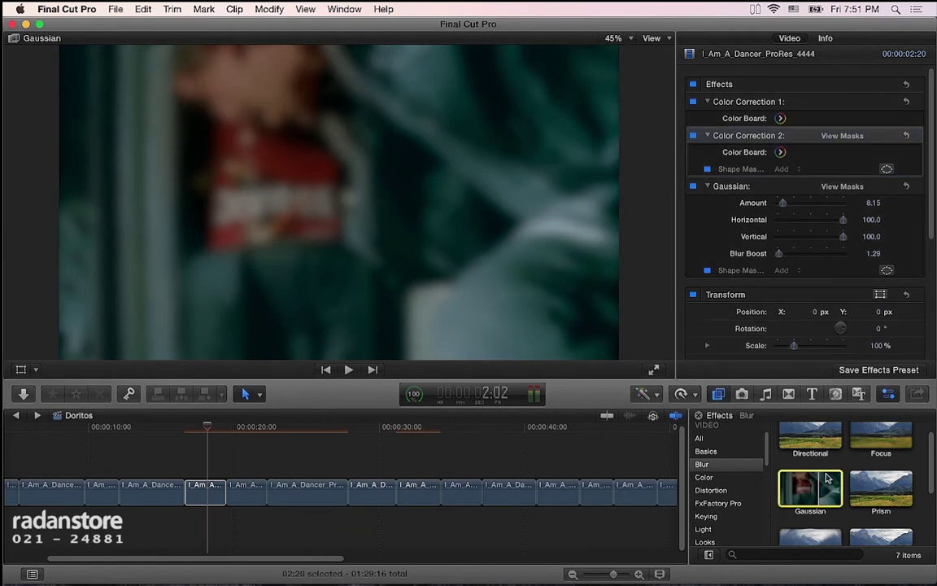
pyautogui.moveTo(827, 478); pyautogui.dragTo(203, 488)
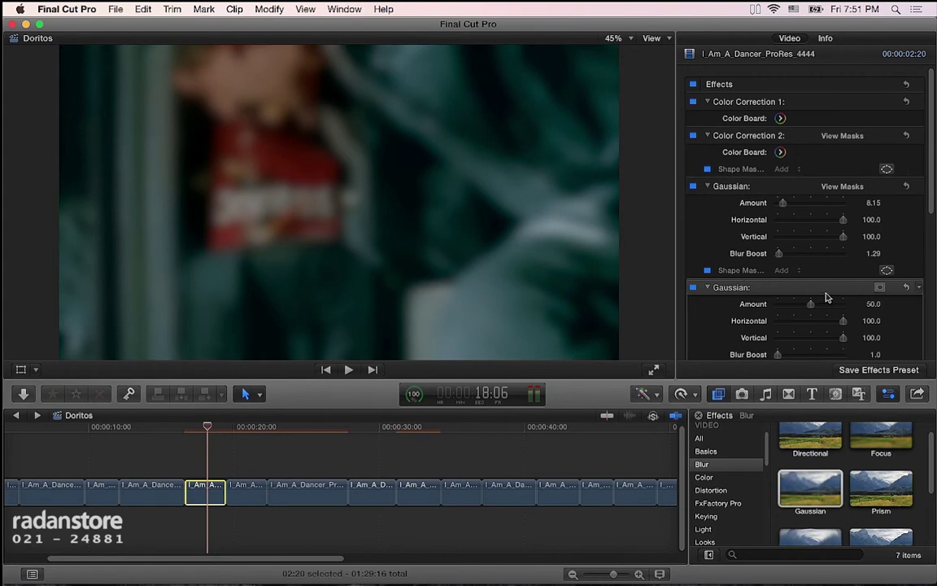
pyautogui.scroll(-5, 827, 297)
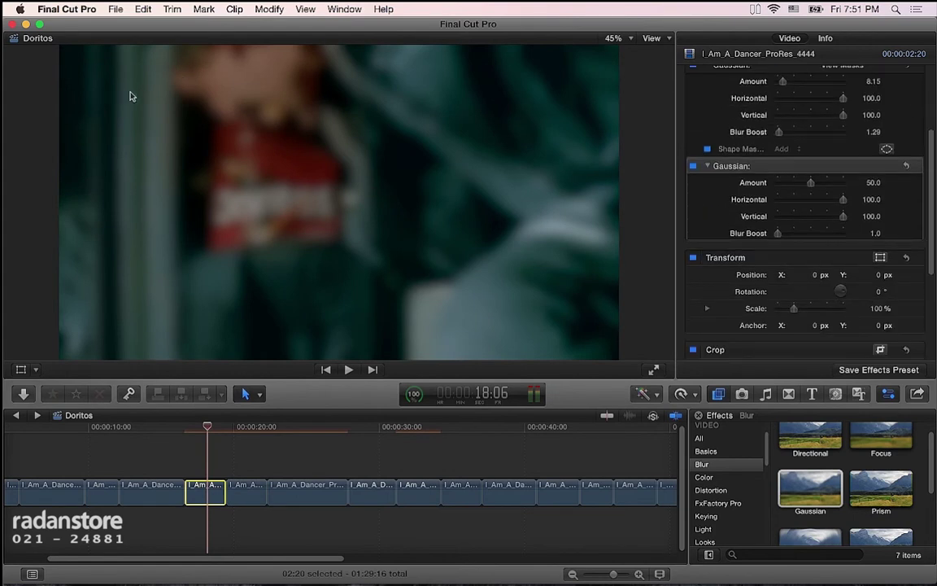
pyautogui.scroll(1, 791, 203)
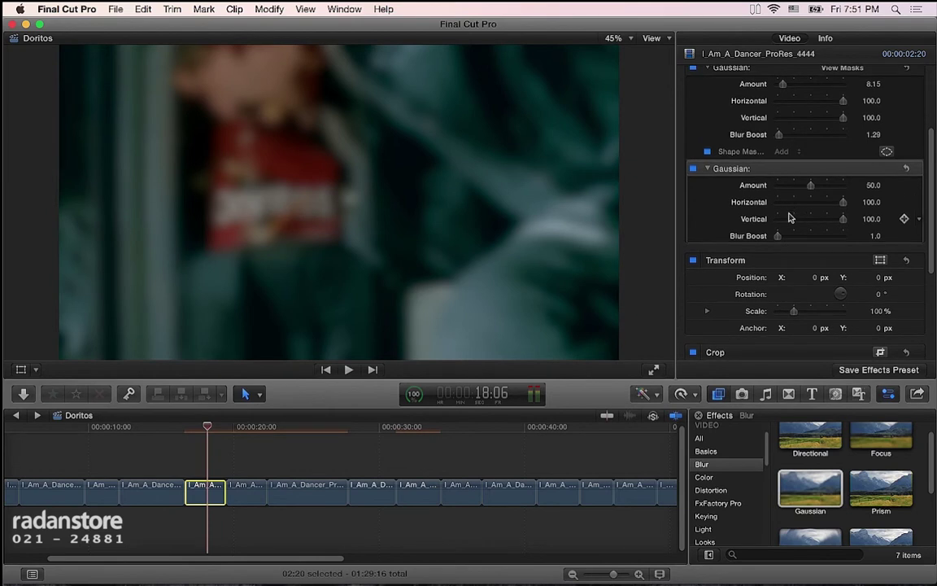
pyautogui.click(879, 168)
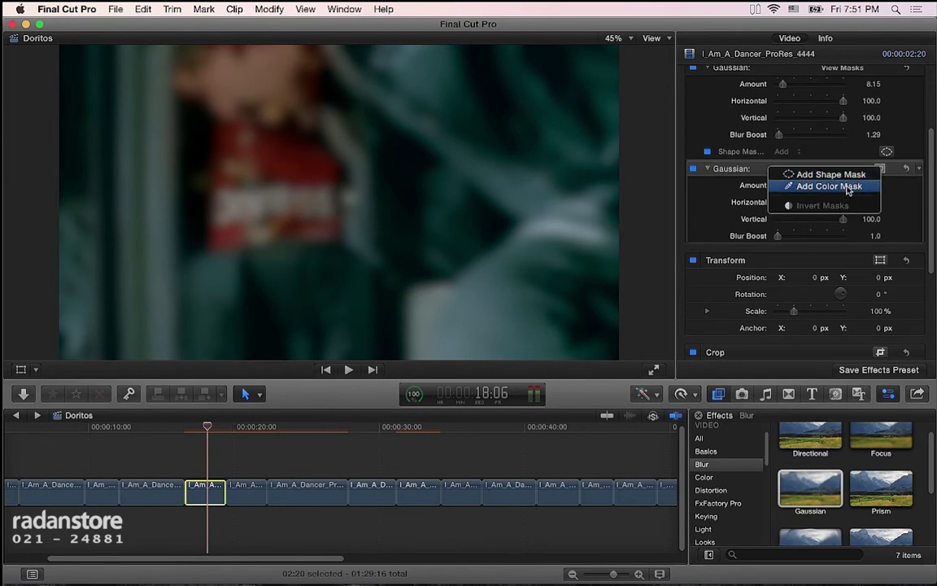
pyautogui.click(829, 174)
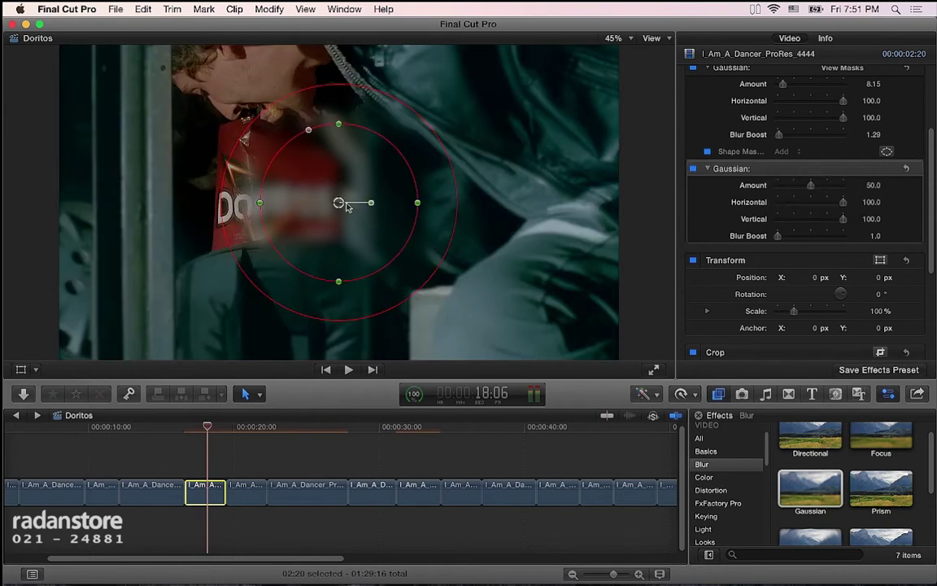
# Step: Stretch the mask over the left pillar, tighten its soft edge, and lower Amount to 18.1
pyautogui.moveTo(309, 130); pyautogui.dragTo(277, 125)
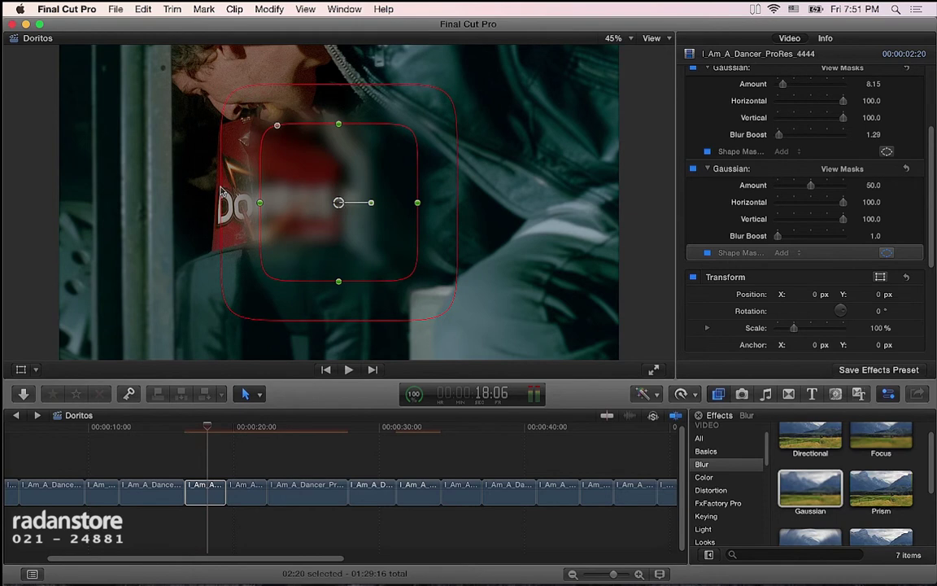
pyautogui.moveTo(121, 177); pyautogui.dragTo(2, 203)
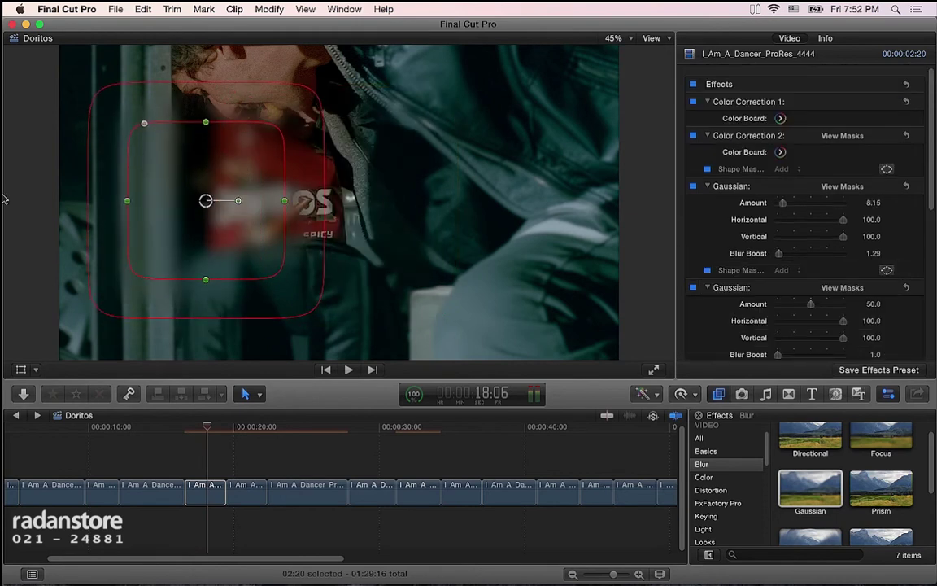
pyautogui.moveTo(206, 203); pyautogui.dragTo(104, 204)
pyautogui.moveTo(103, 127); pyautogui.dragTo(107, 39)
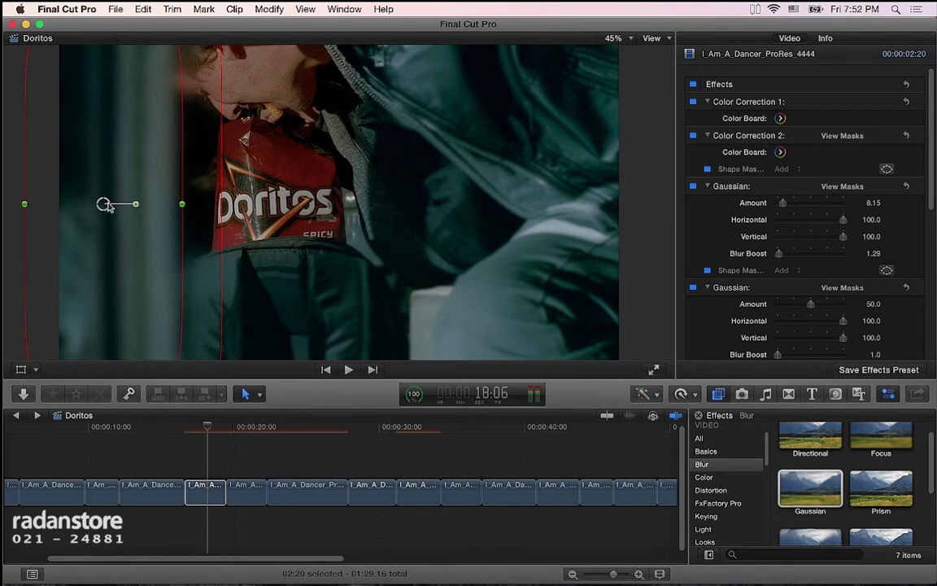
pyautogui.moveTo(107, 203); pyautogui.dragTo(104, 203)
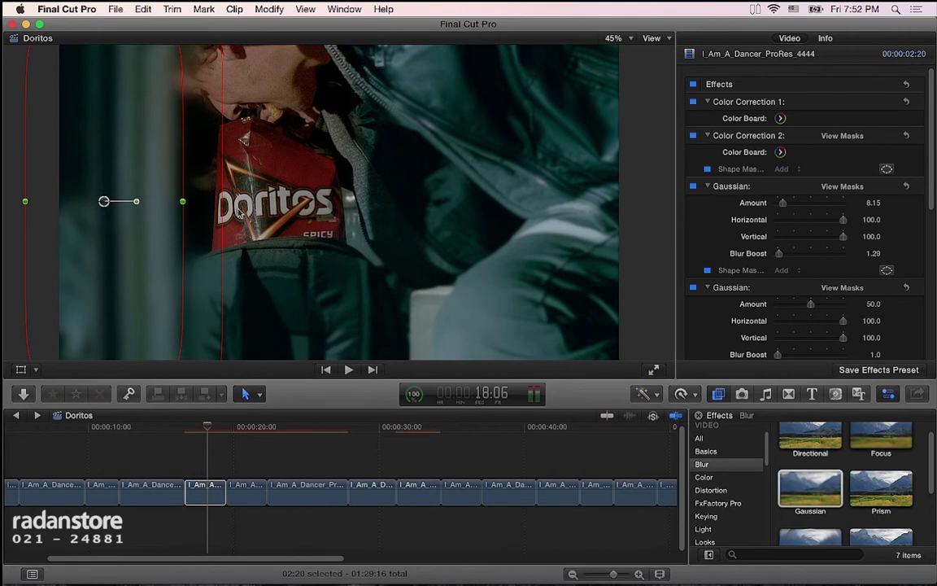
pyautogui.moveTo(222, 209); pyautogui.dragTo(211, 209)
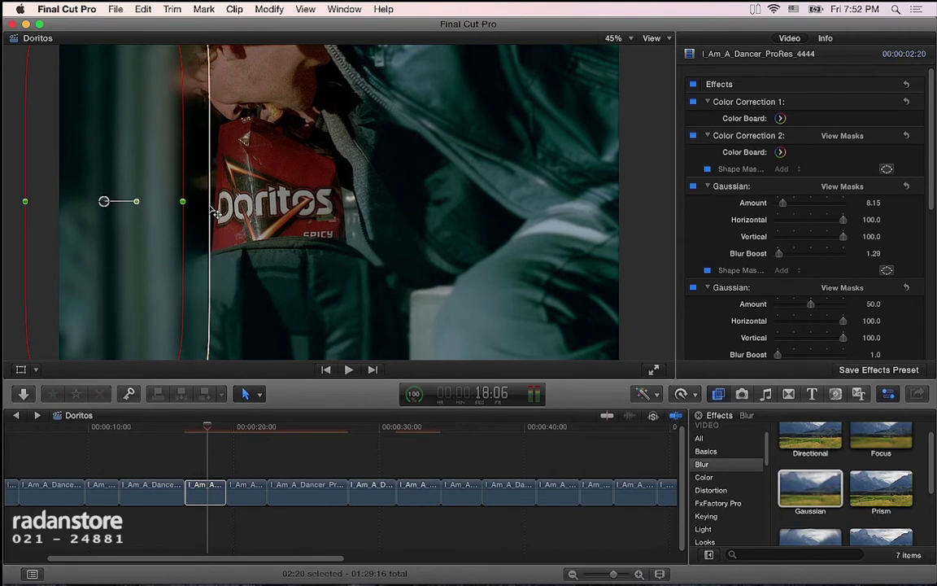
pyautogui.scroll(-5, 929, 186)
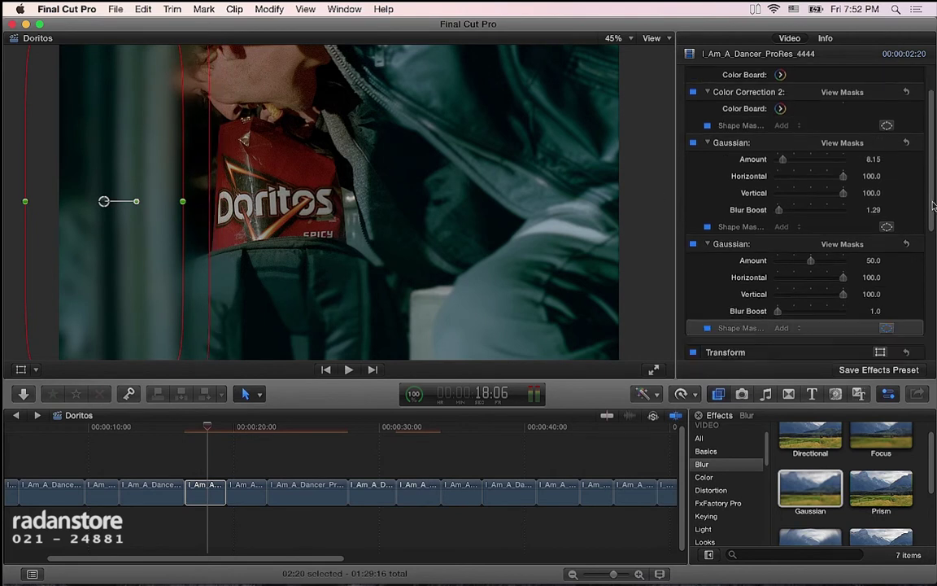
pyautogui.moveTo(811, 209); pyautogui.dragTo(789, 212)
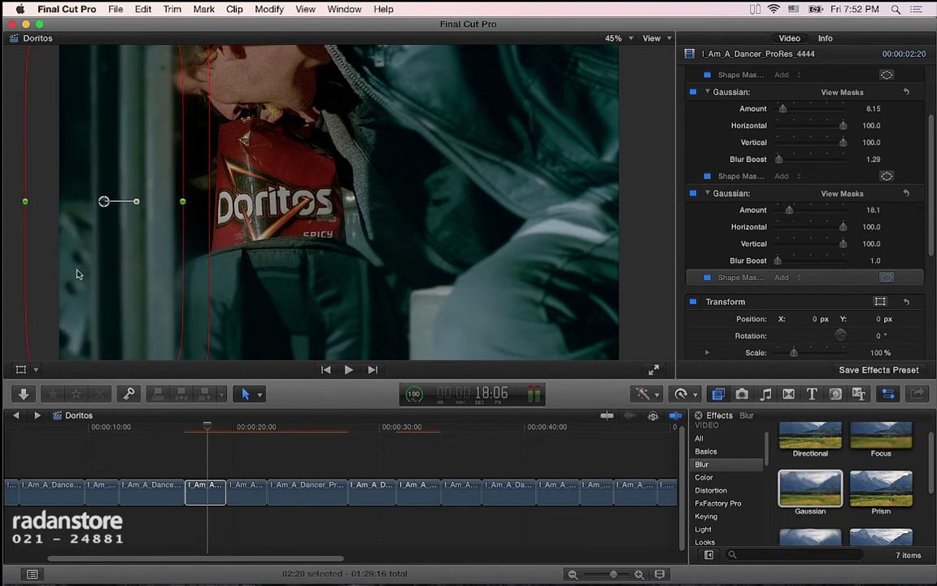
# Step: Apply a new Color Correction to the clip and add a colour mask sampled from the video
pyautogui.click(716, 478)
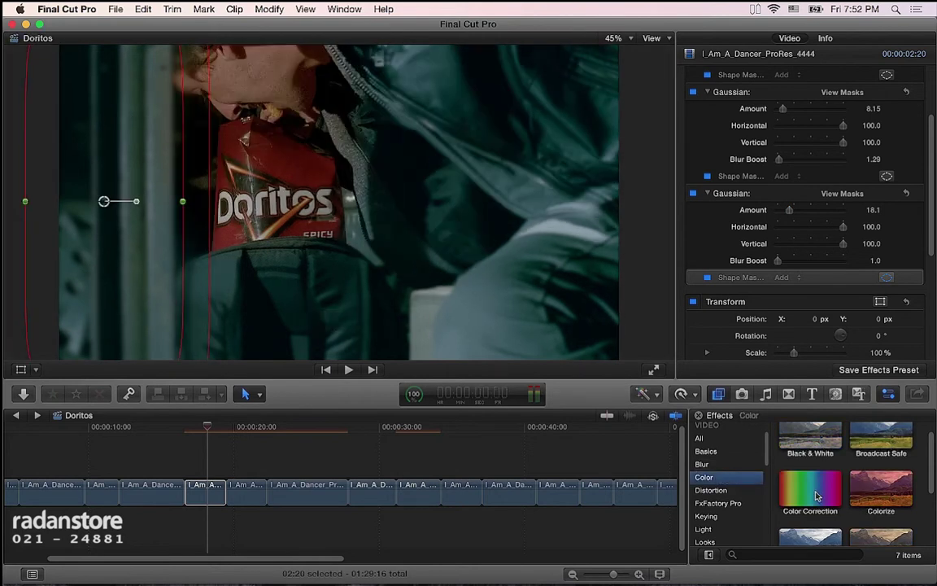
pyautogui.moveTo(816, 496); pyautogui.dragTo(216, 493)
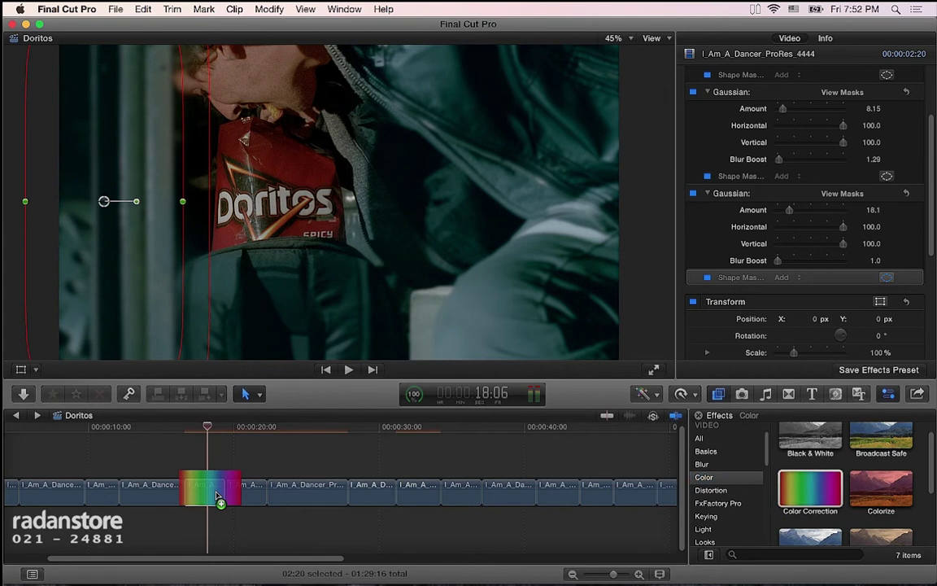
pyautogui.moveTo(217, 494); pyautogui.dragTo(218, 496)
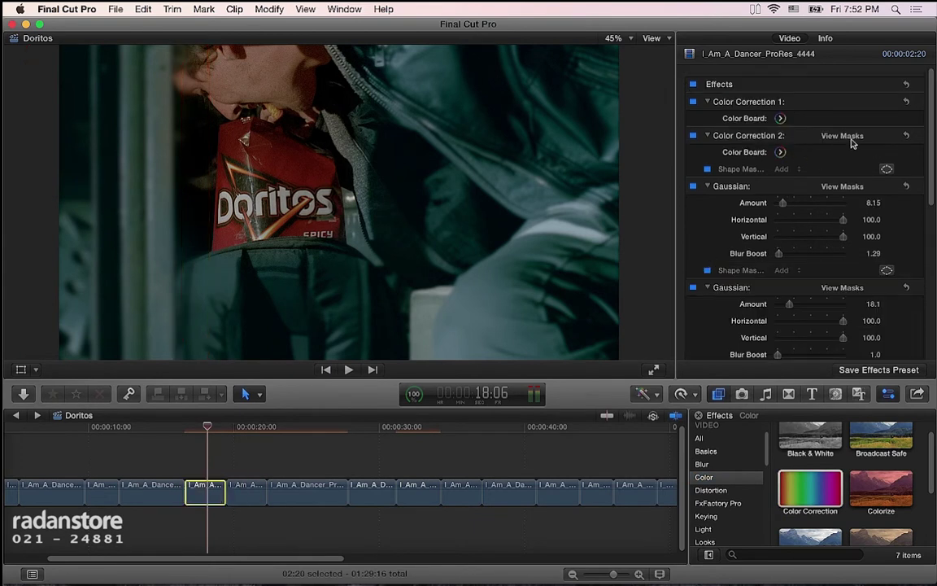
pyautogui.click(882, 136)
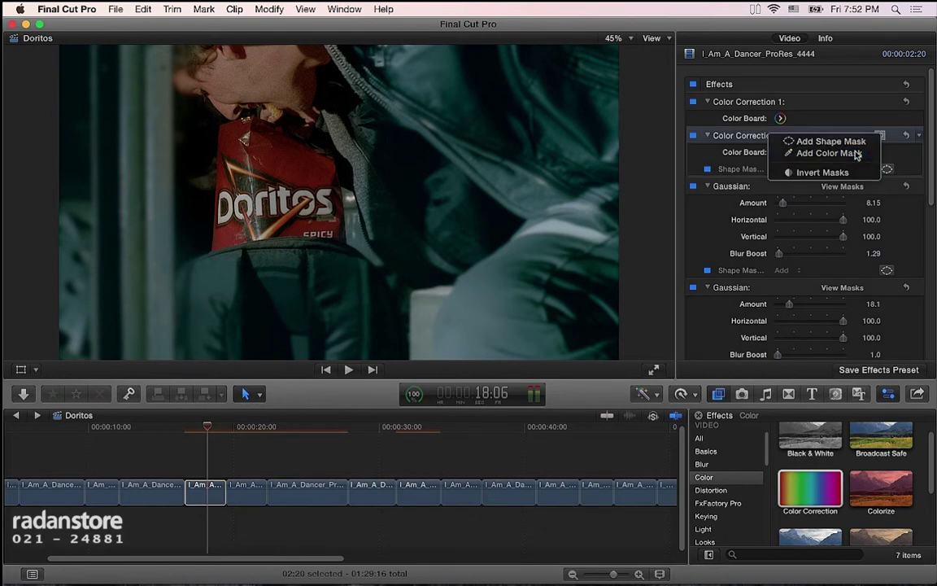
pyautogui.click(854, 153)
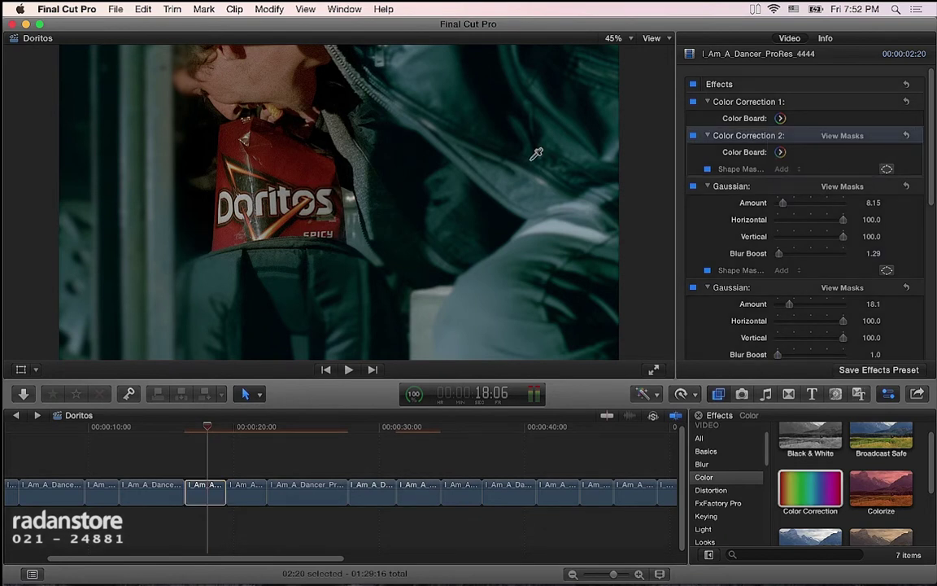
pyautogui.click(537, 154)
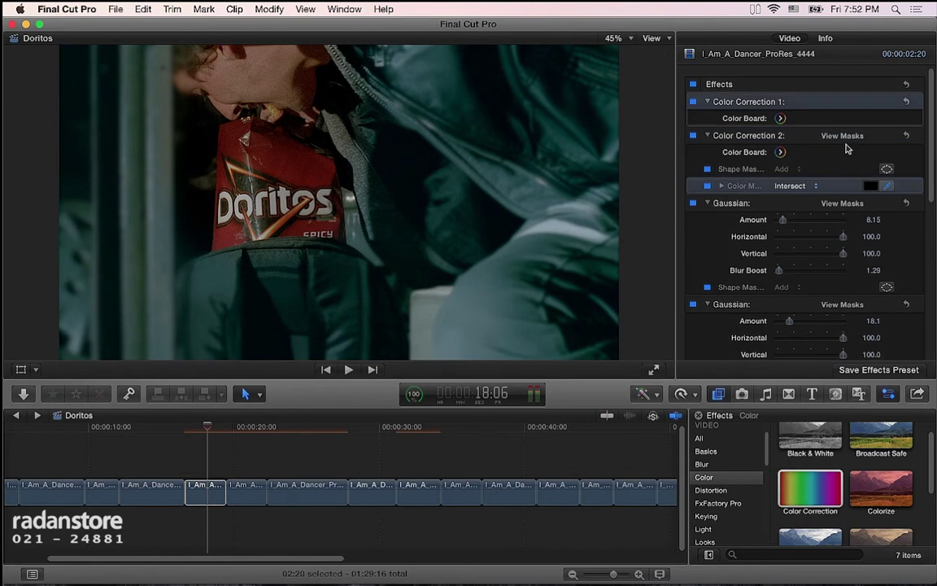
pyautogui.scroll(-10, 822, 300)
pyautogui.scroll(4, 822, 300)
pyautogui.scroll(4, 821, 300)
pyautogui.scroll(2, 822, 300)
# Step: Collapse the other effects and move Color Correction 3 above both Gaussian blurs
pyautogui.click(708, 135)
pyautogui.click(708, 152)
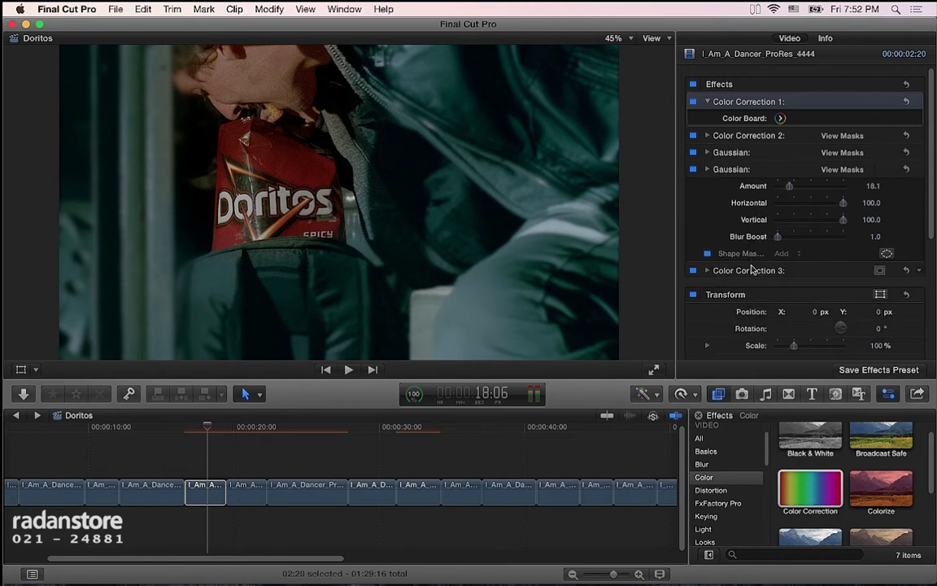
pyautogui.moveTo(843, 270)
pyautogui.mouseDown()
pyautogui.moveTo(752, 237)
pyautogui.moveTo(713, 160)
pyautogui.mouseUp()
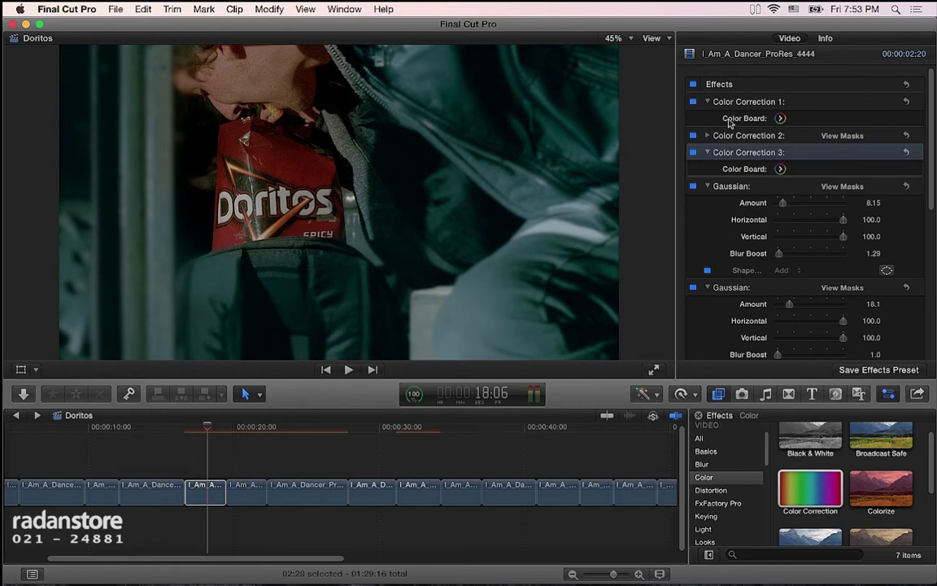
# Step: Add a shape mask to Color Correction 3
pyautogui.click(733, 137)
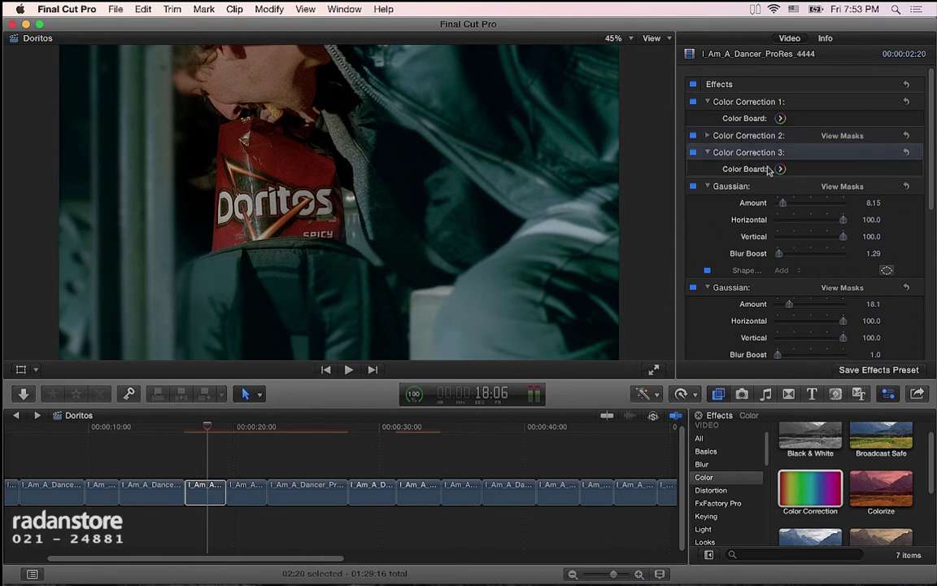
pyautogui.click(879, 153)
pyautogui.click(826, 159)
pyautogui.moveTo(343, 210); pyautogui.dragTo(329, 210)
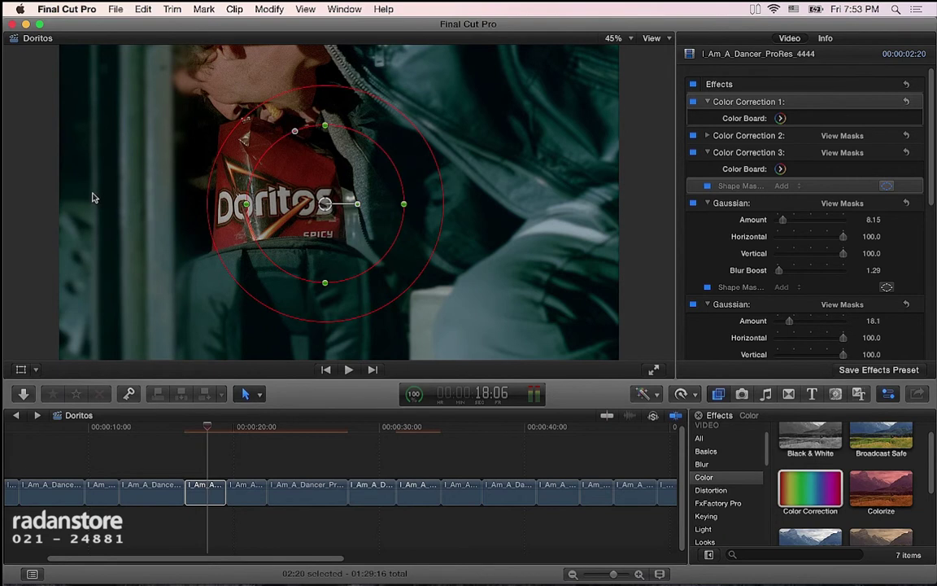
# Step: Move the mask from the bag onto the left pillar and reshape it into a tall rounded rectangle
pyautogui.moveTo(319, 210); pyautogui.dragTo(110, 209)
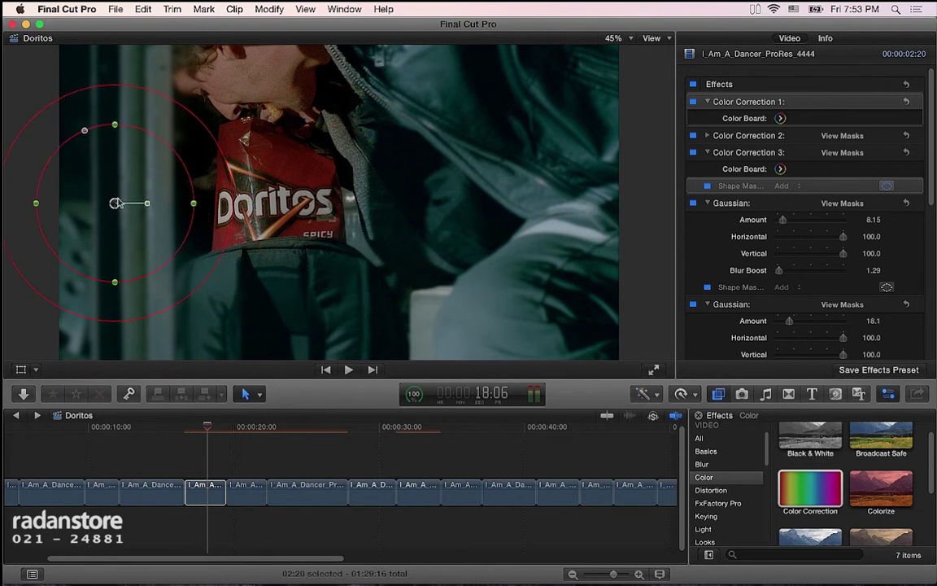
pyautogui.moveTo(83, 130)
pyautogui.mouseDown()
pyautogui.moveTo(64, 128)
pyautogui.moveTo(114, 45)
pyautogui.mouseUp()
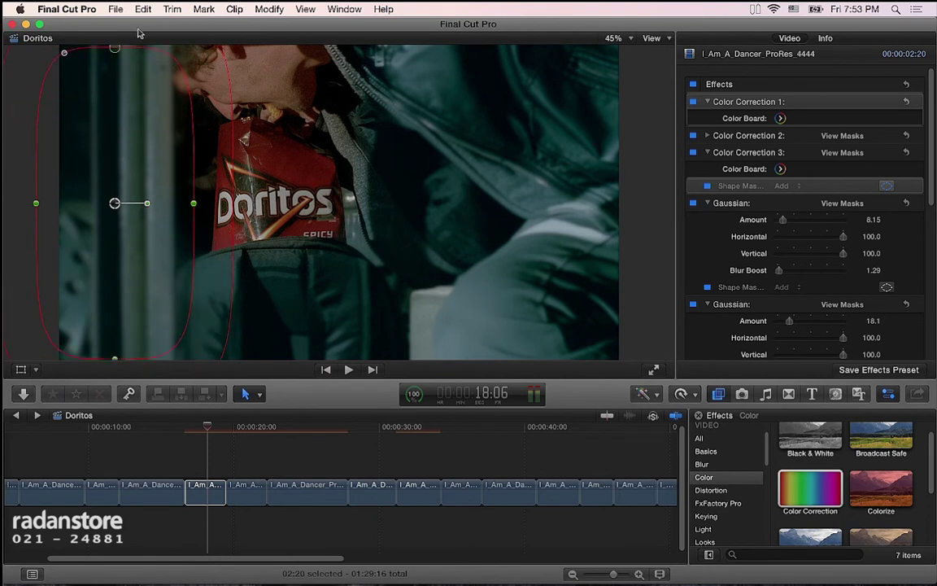
pyautogui.moveTo(115, 203); pyautogui.dragTo(97, 196)
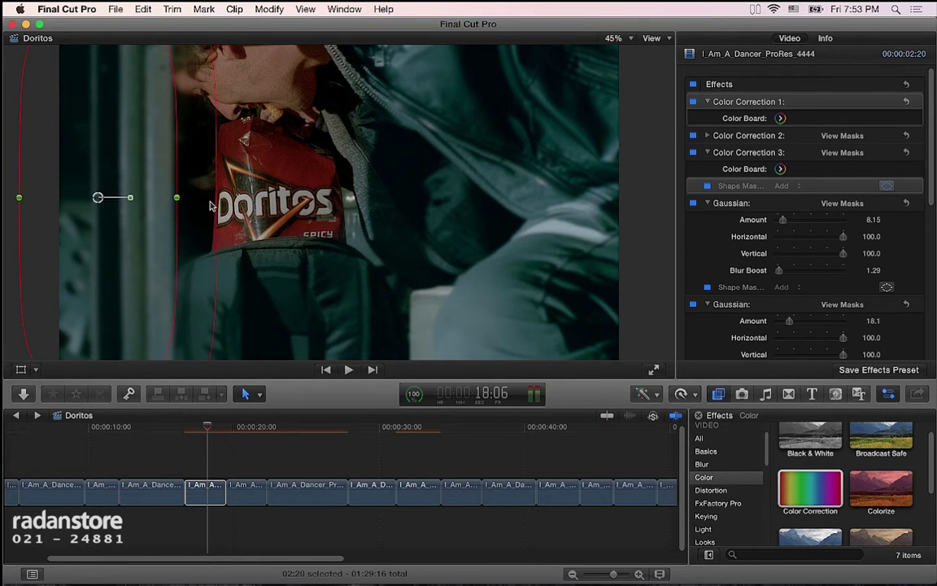
pyautogui.moveTo(210, 205); pyautogui.dragTo(207, 207)
# Step: In Color Correction 3's Exposure board, lower Shadows to -5%, Midtones to -4% and Highlights to -10%
pyautogui.click(781, 169)
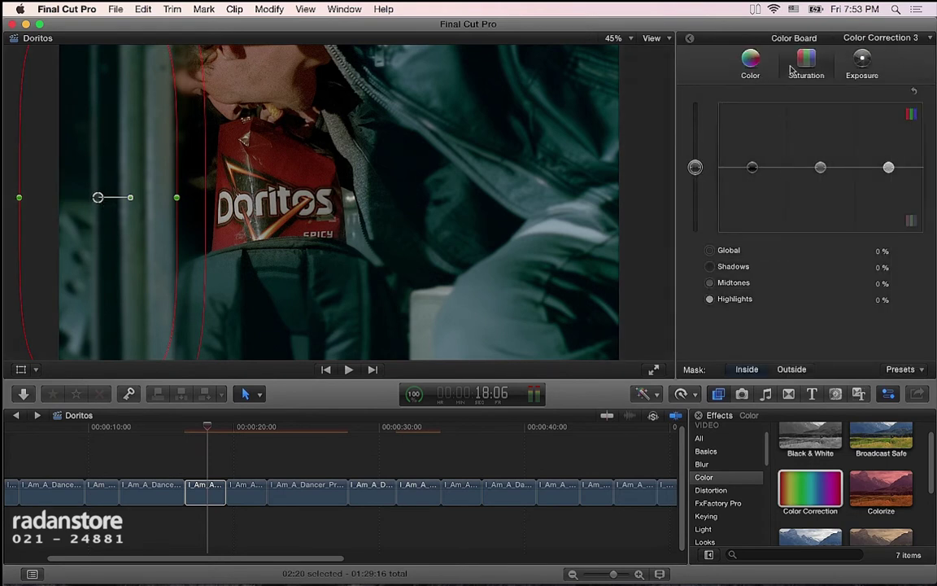
pyautogui.click(862, 60)
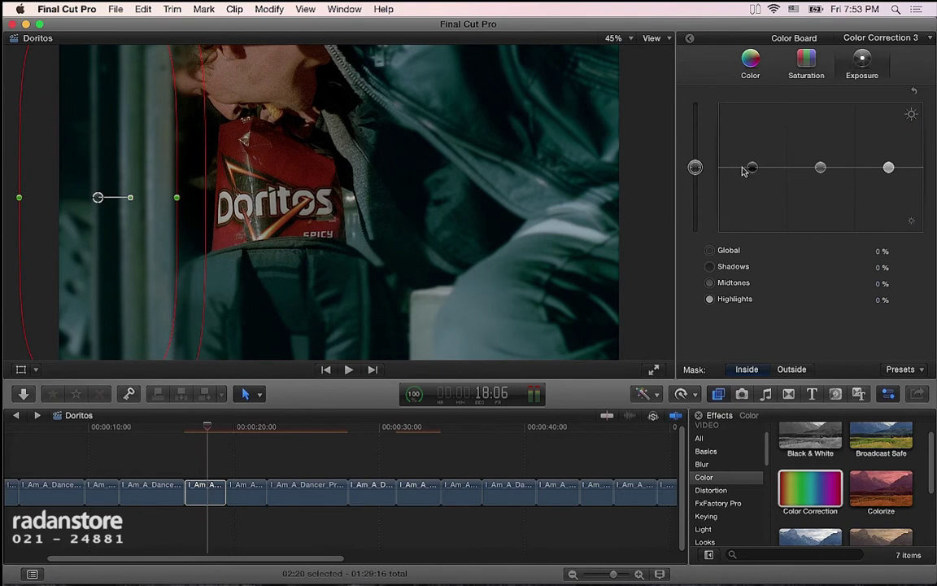
pyautogui.moveTo(751, 168); pyautogui.dragTo(752, 170)
pyautogui.moveTo(820, 170); pyautogui.dragTo(821, 173)
pyautogui.moveTo(889, 168); pyautogui.dragTo(888, 179)
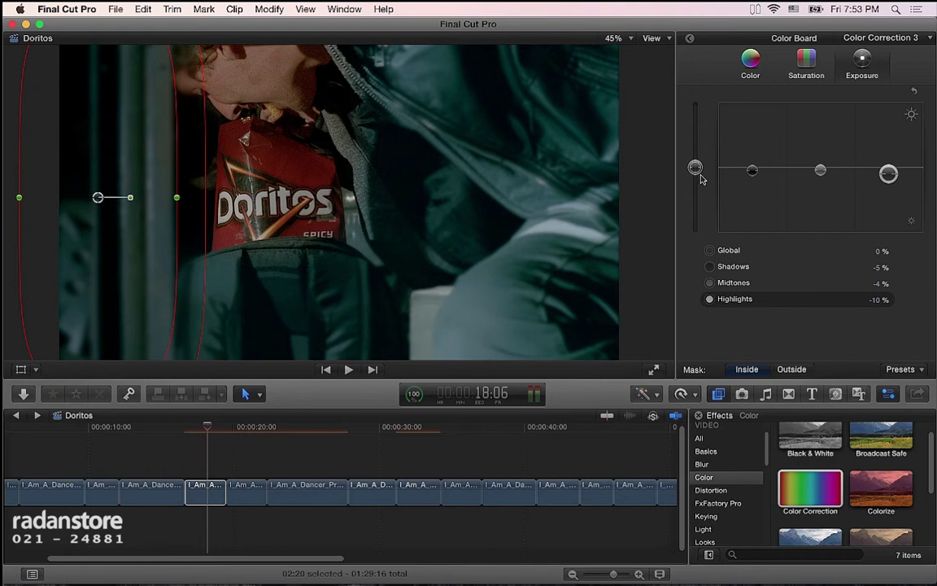
pyautogui.click(689, 40)
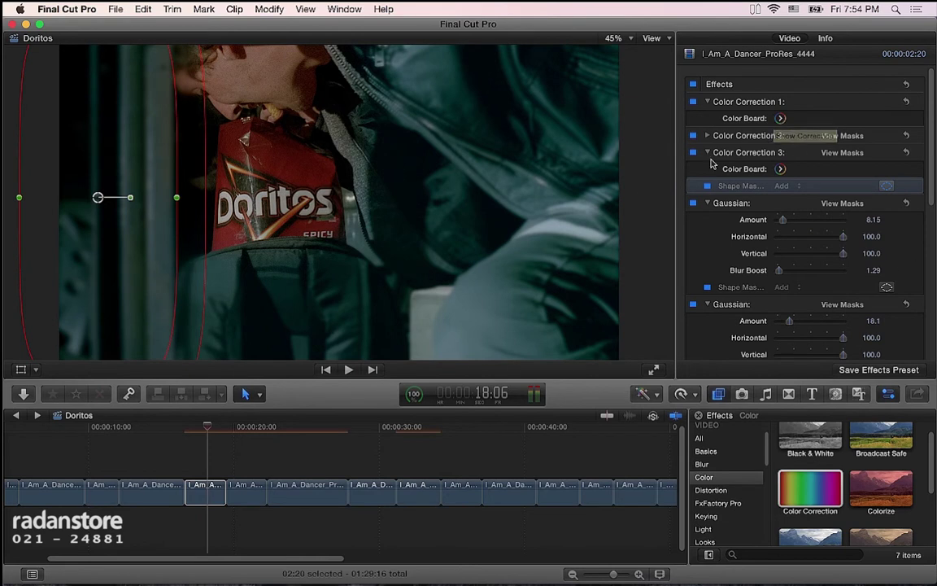
pyautogui.click(707, 102)
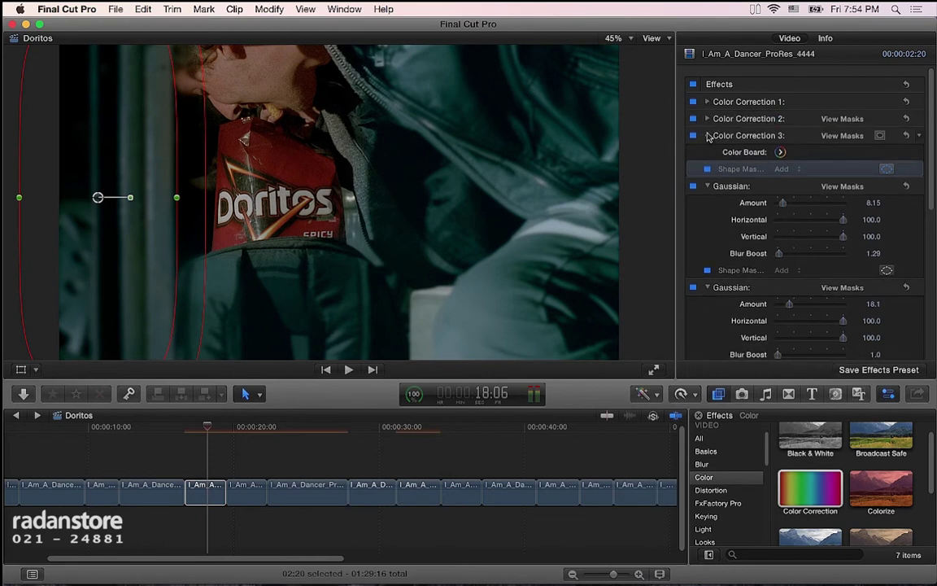
pyautogui.click(707, 135)
pyautogui.click(707, 152)
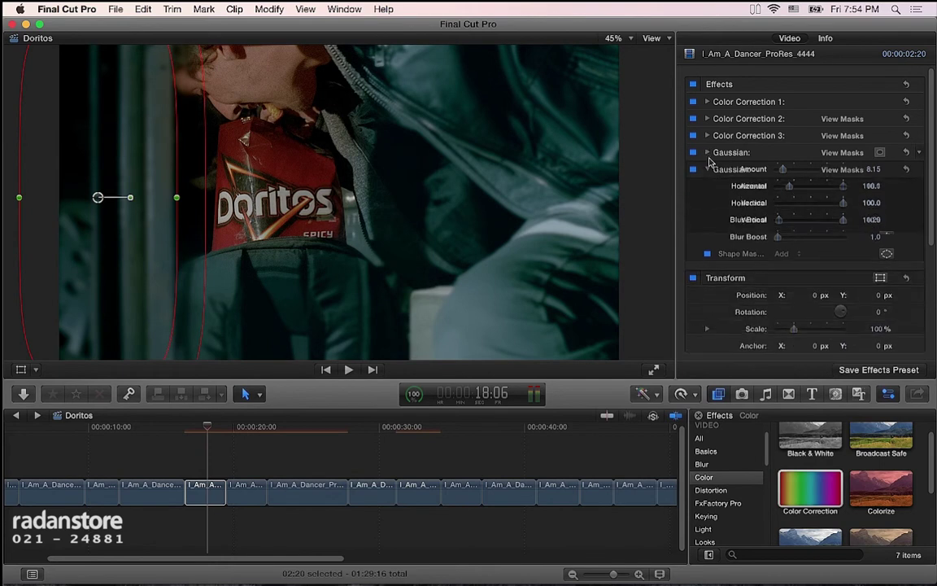
pyautogui.click(732, 280)
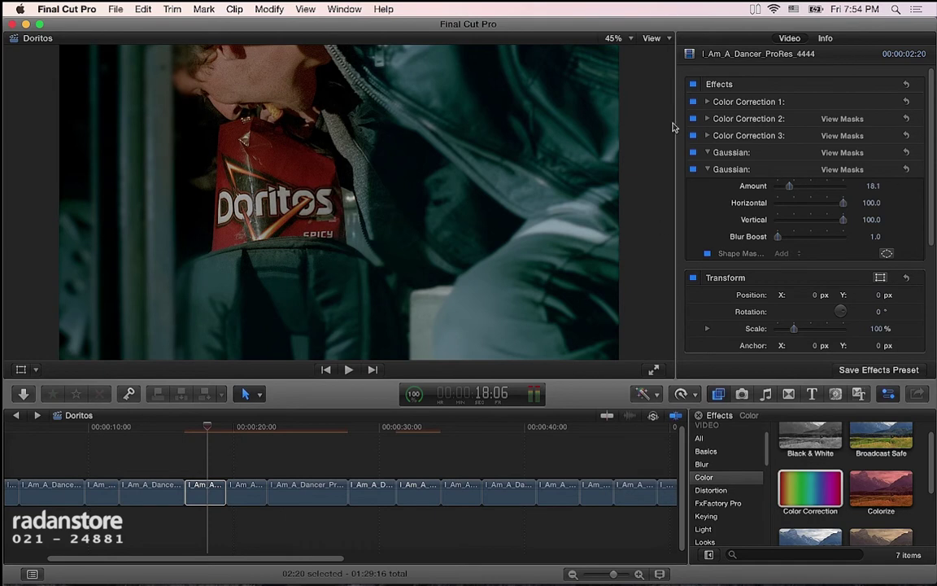
pyautogui.click(693, 85)
pyautogui.click(693, 84)
pyautogui.click(693, 84)
pyautogui.click(693, 85)
pyautogui.click(693, 85)
pyautogui.click(693, 84)
pyautogui.click(211, 433)
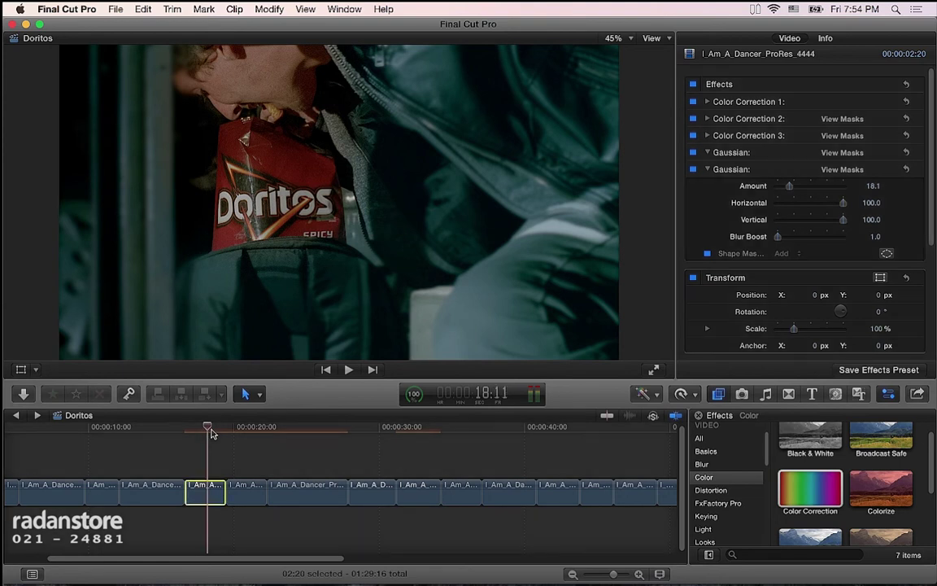
pyautogui.click(209, 433)
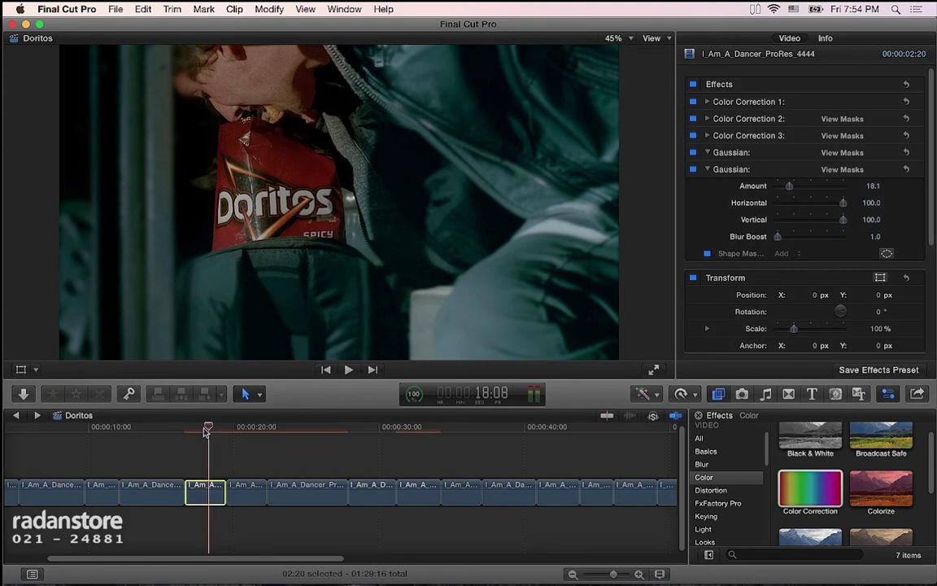
pyautogui.click(203, 432)
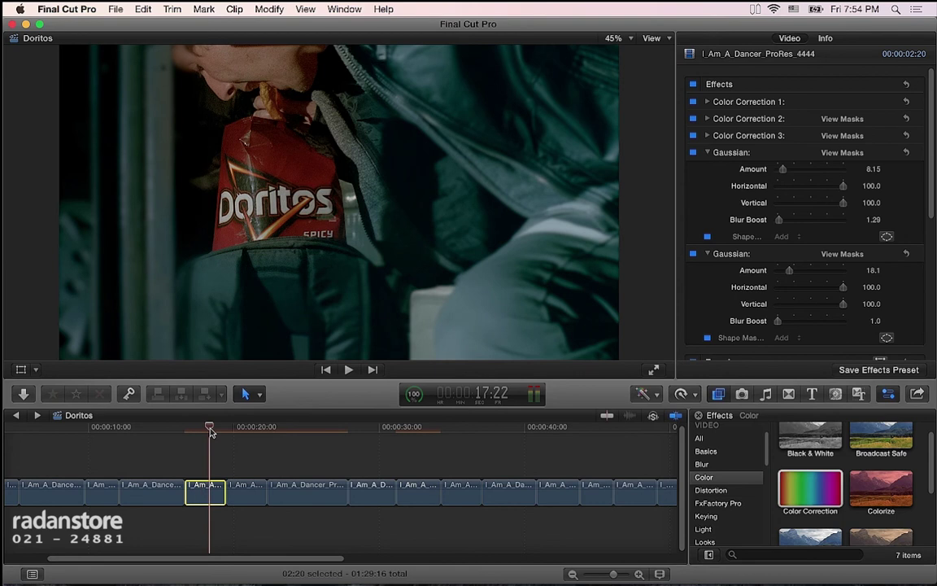
pyautogui.click(211, 432)
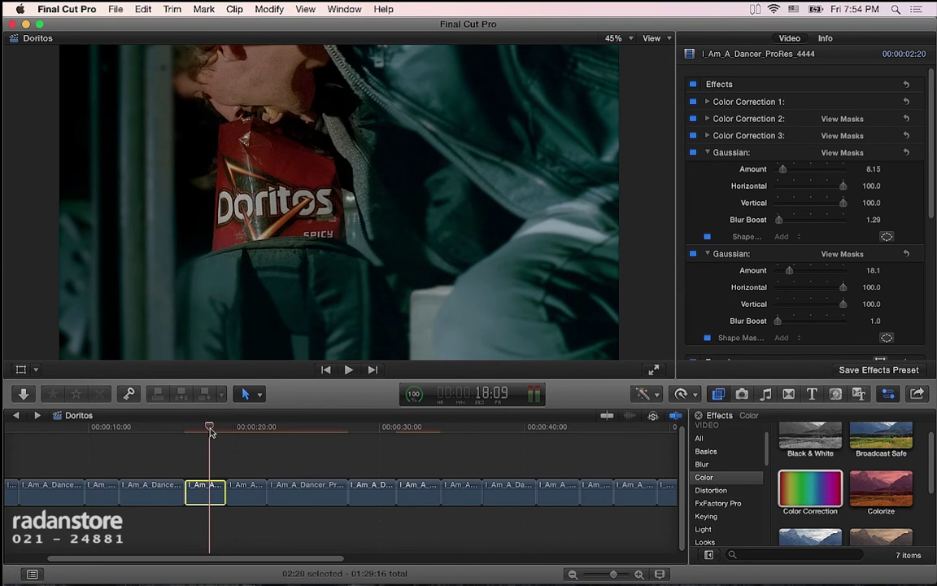